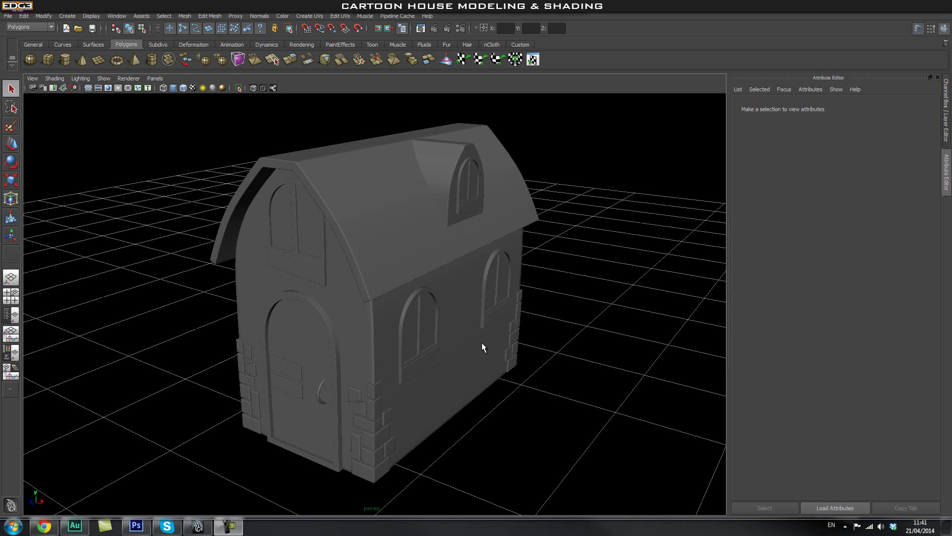
# Step: Select the cube at the house base and move it out in front of the house
pyautogui.keyDown('alt'); pyautogui.moveTo(515, 328); pyautogui.dragTo(389, 223); pyautogui.keyUp('alt')
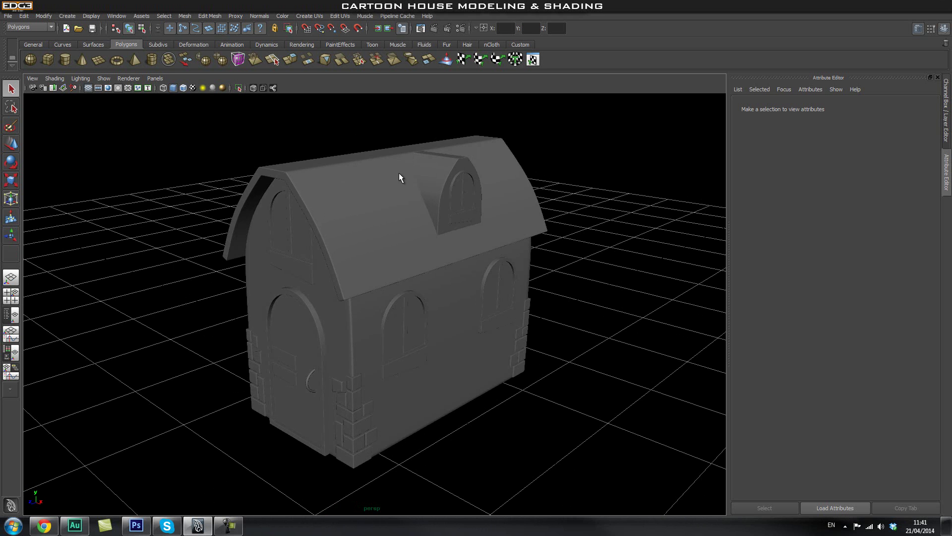
pyautogui.keyDown('alt'); pyautogui.moveTo(583, 237); pyautogui.dragTo(382, 209); pyautogui.keyUp('alt')
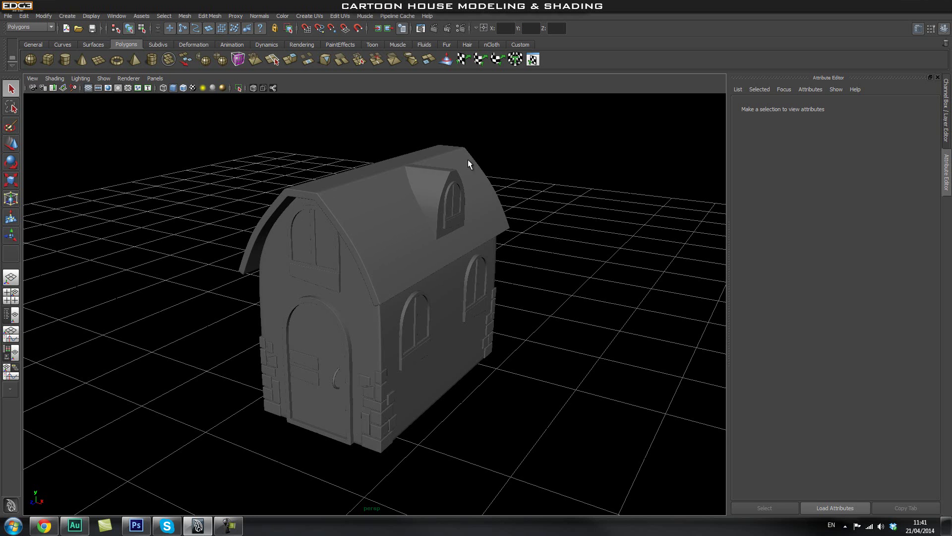
pyautogui.keyDown('alt'); pyautogui.moveTo(483, 285); pyautogui.dragTo(432, 270); pyautogui.keyUp('alt')
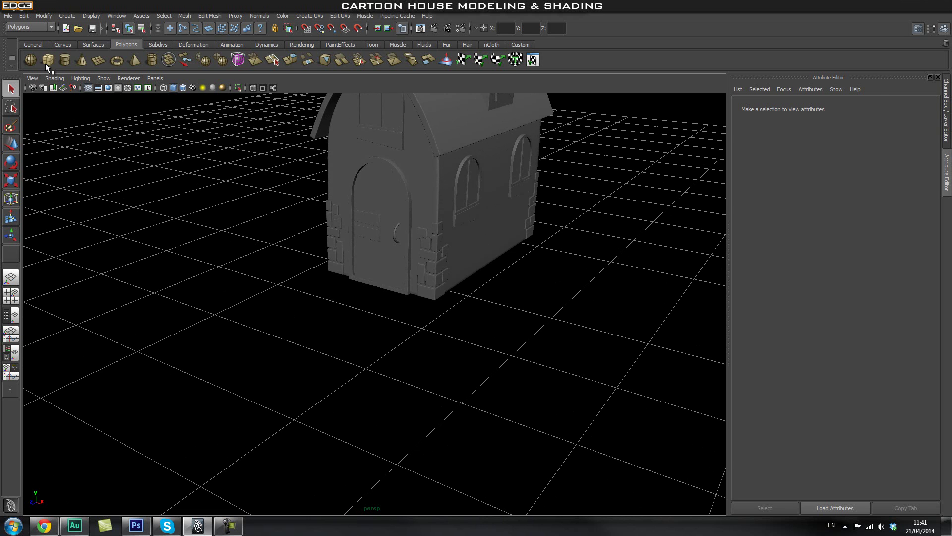
pyautogui.click(398, 276)
pyautogui.press('w')
pyautogui.moveTo(416, 262); pyautogui.dragTo(290, 369)
pyautogui.scroll(3, 248, 337)
# Step: Scale the cube down in height into a thin, flat rectangular slab
pyautogui.press('r')
pyautogui.press('space')
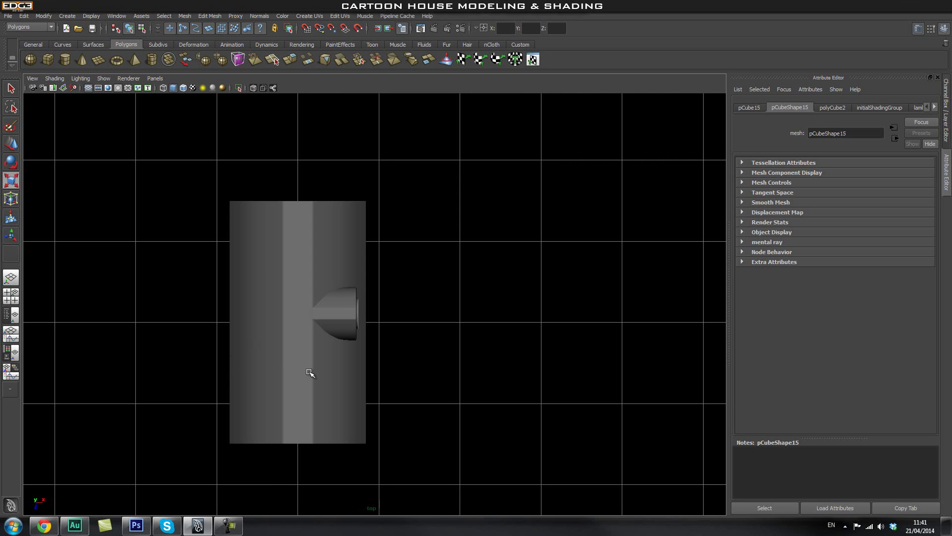
pyautogui.press('f')
pyautogui.keyDown('alt'); pyautogui.moveTo(350, 352); pyautogui.dragTo(450, 342, button='right'); pyautogui.keyUp('alt')
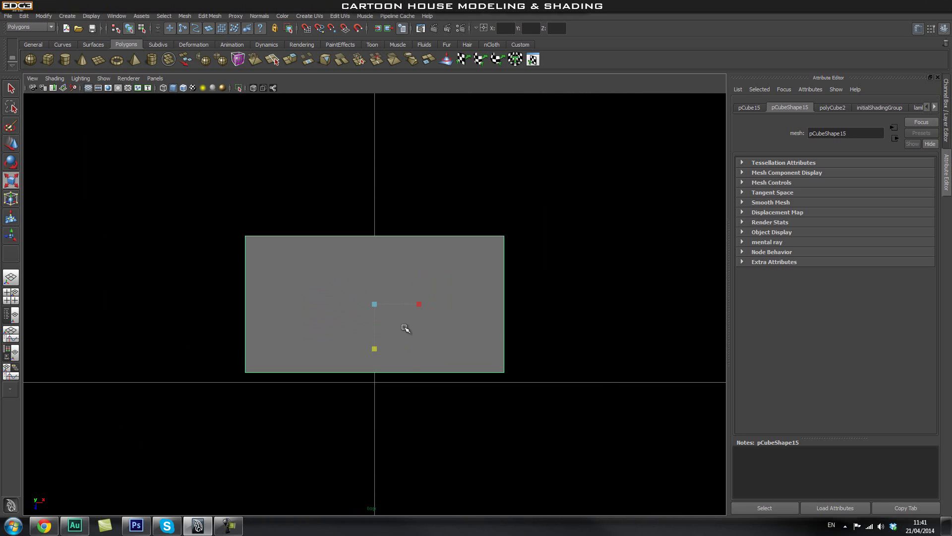
pyautogui.press('space')
pyautogui.moveTo(439, 328); pyautogui.dragTo(556, 331)
pyautogui.keyDown('alt'); pyautogui.moveTo(555, 330); pyautogui.dragTo(445, 328, button='right'); pyautogui.keyUp('alt')
pyautogui.moveTo(471, 313)
pyautogui.keyDown('alt'); pyautogui.mouseDown()
pyautogui.moveTo(448, 313)
pyautogui.moveTo(474, 309)
pyautogui.mouseUp(); pyautogui.keyUp('alt')
pyautogui.moveTo(296, 281); pyautogui.dragTo(290, 302)
pyautogui.press('space')
# Step: Tear off the Edit Mesh menu as a floating window
pyautogui.click(210, 16)
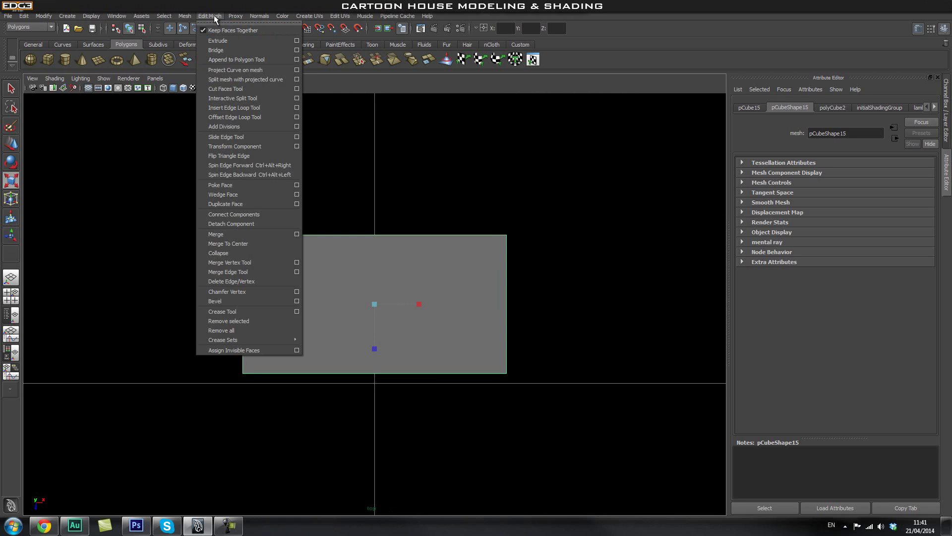
pyautogui.click(222, 21)
pyautogui.moveTo(490, 109); pyautogui.dragTo(616, 135)
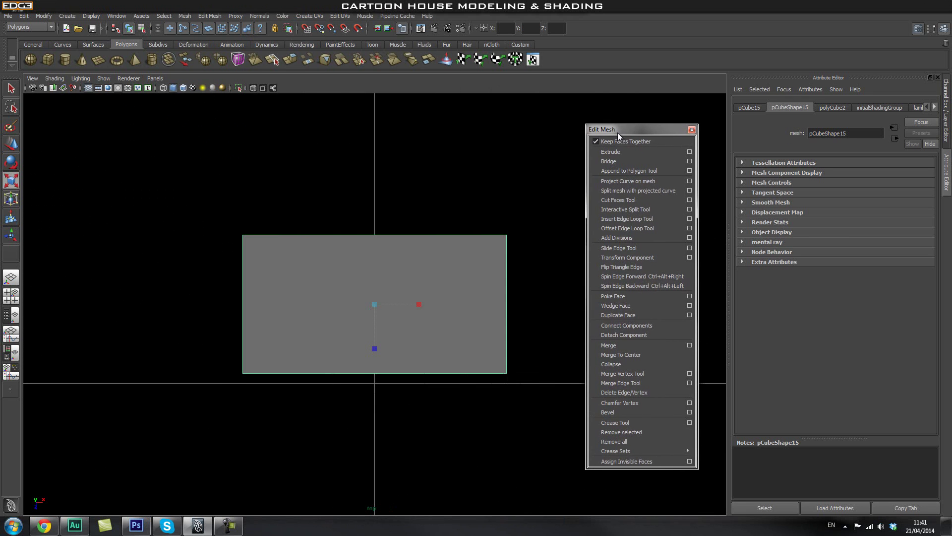
# Step: Insert 2 evenly spaced lengthwise edge loops using the Multiple edge loops option
pyautogui.click(641, 220)
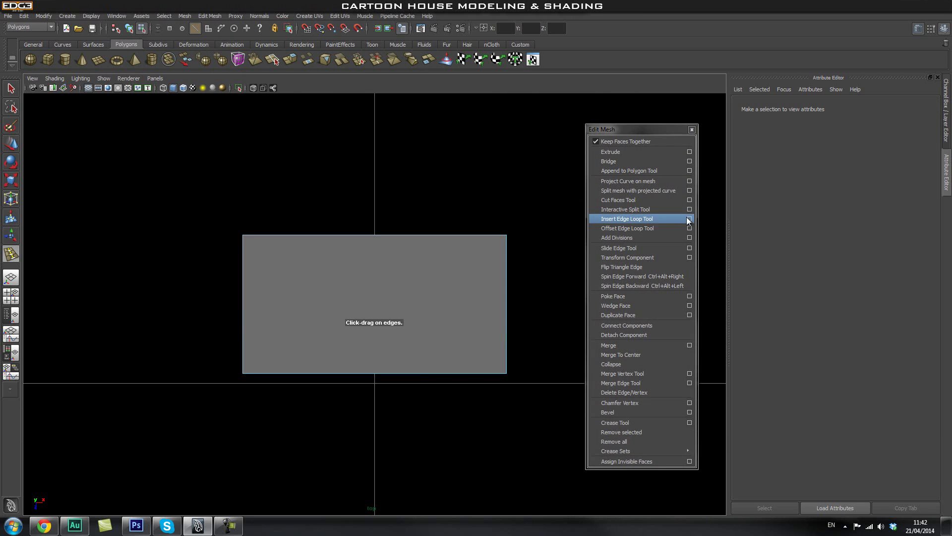
pyautogui.click(689, 220)
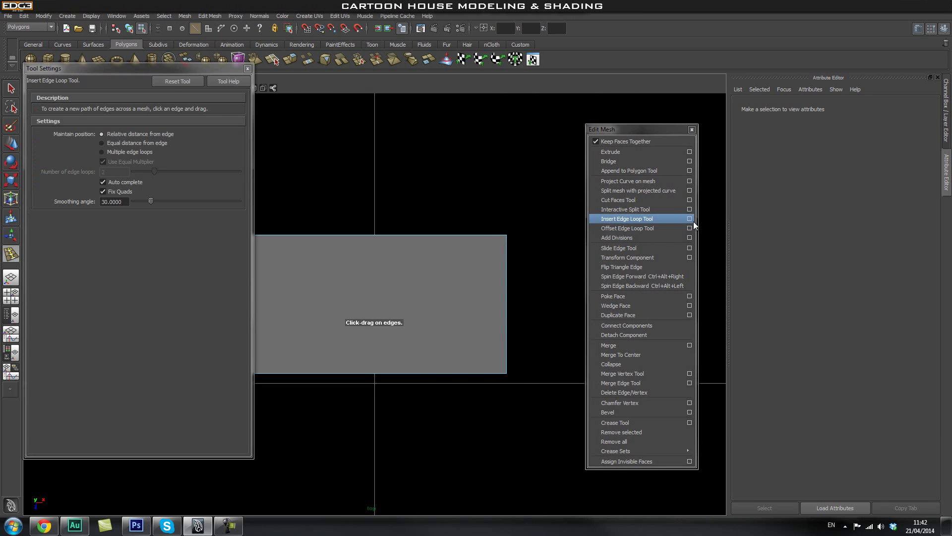
pyautogui.click(127, 152)
pyautogui.doubleClick(119, 173)
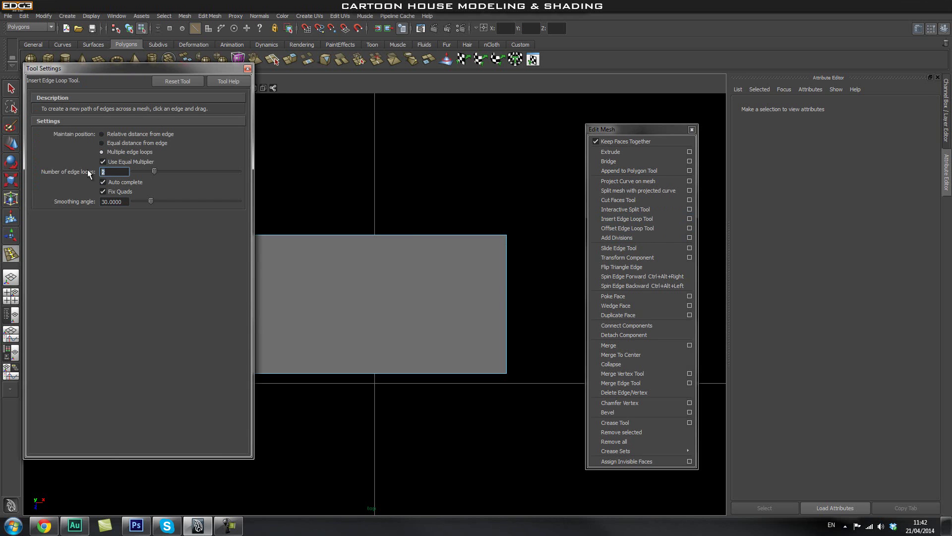
pyautogui.click(507, 285)
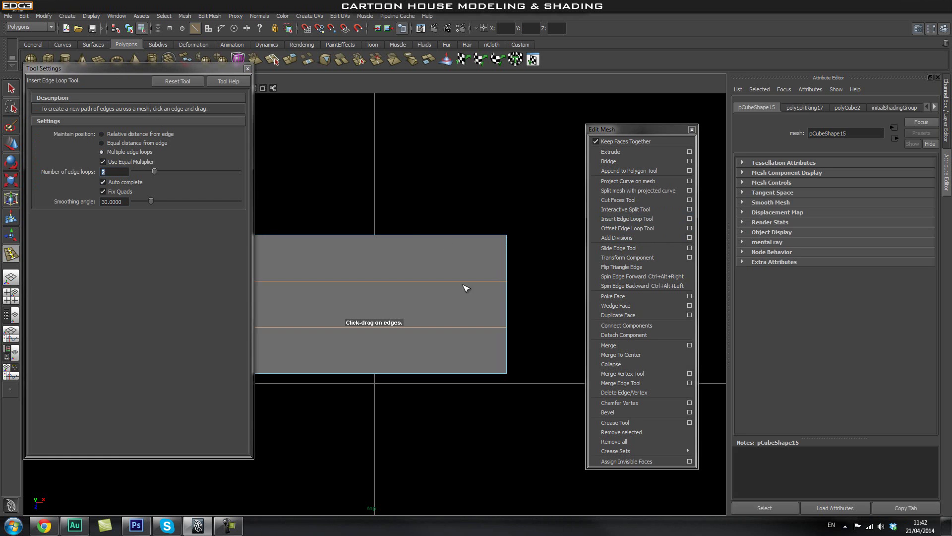
pyautogui.click(247, 68)
# Step: Push the middle right vertices out into a point and spread the inner loops apart
pyautogui.press('q')
pyautogui.moveTo(531, 260); pyautogui.dragTo(479, 339)
pyautogui.press('w')
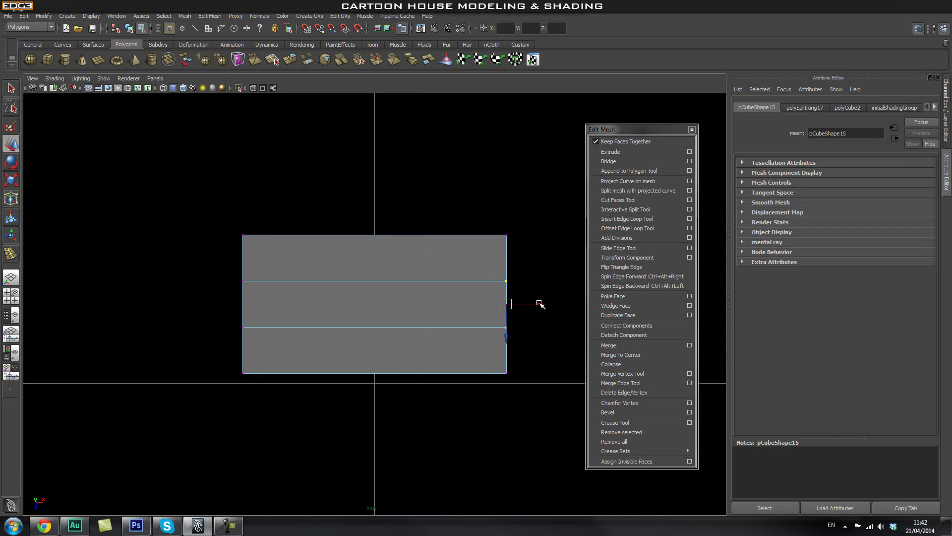
pyautogui.moveTo(540, 303); pyautogui.dragTo(572, 304)
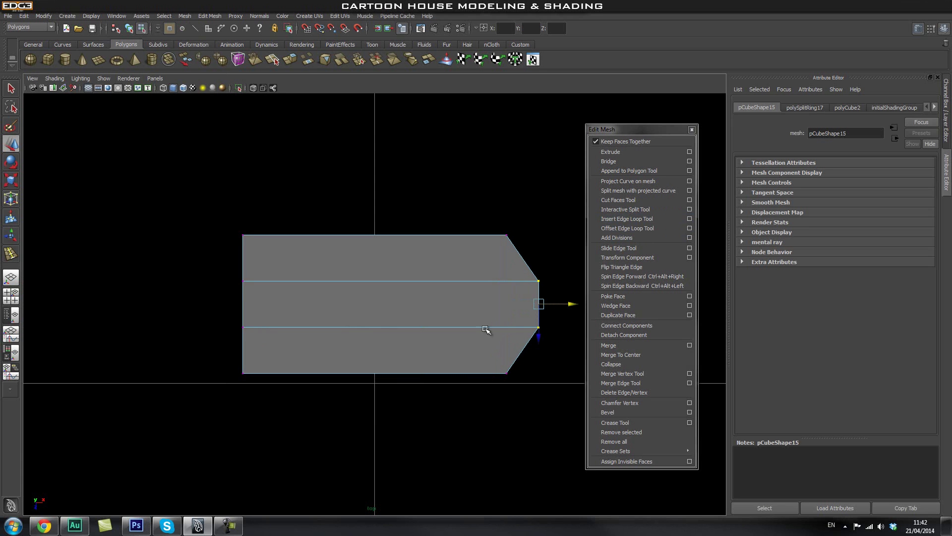
pyautogui.keyDown('alt'); pyautogui.moveTo(496, 314); pyautogui.dragTo(409, 302, button='middle'); pyautogui.keyUp('alt')
pyautogui.moveTo(468, 261); pyautogui.dragTo(442, 299)
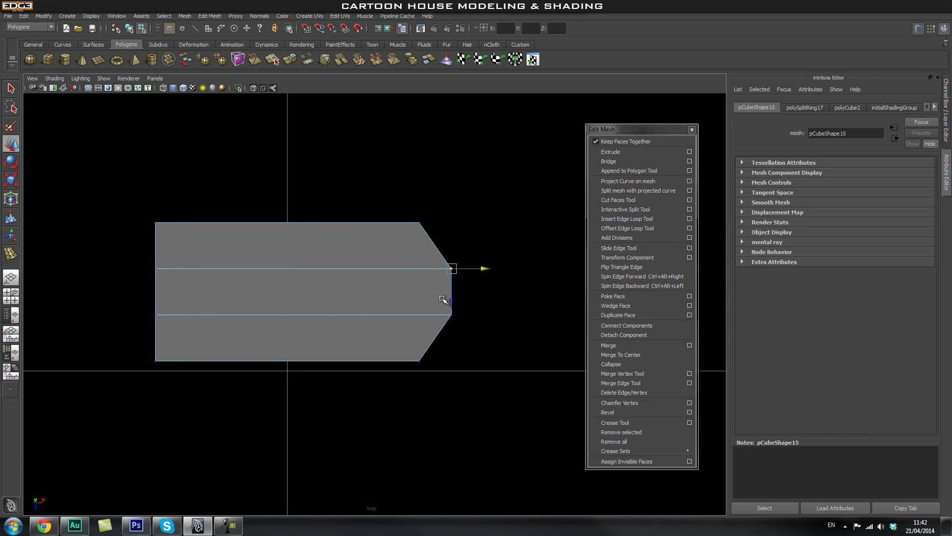
pyautogui.moveTo(520, 248); pyautogui.dragTo(129, 330)
pyautogui.press('r')
pyautogui.moveTo(304, 248); pyautogui.dragTo(304, 225)
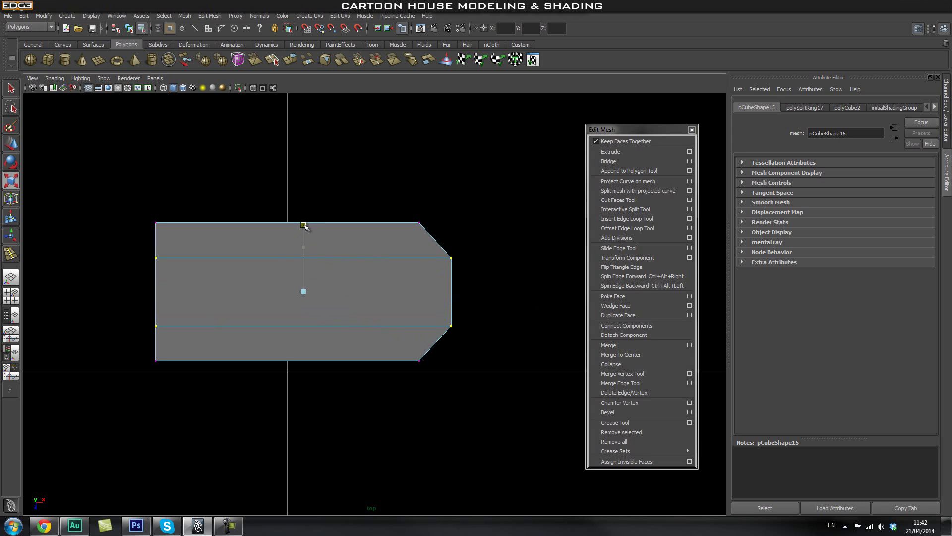
pyautogui.click(689, 219)
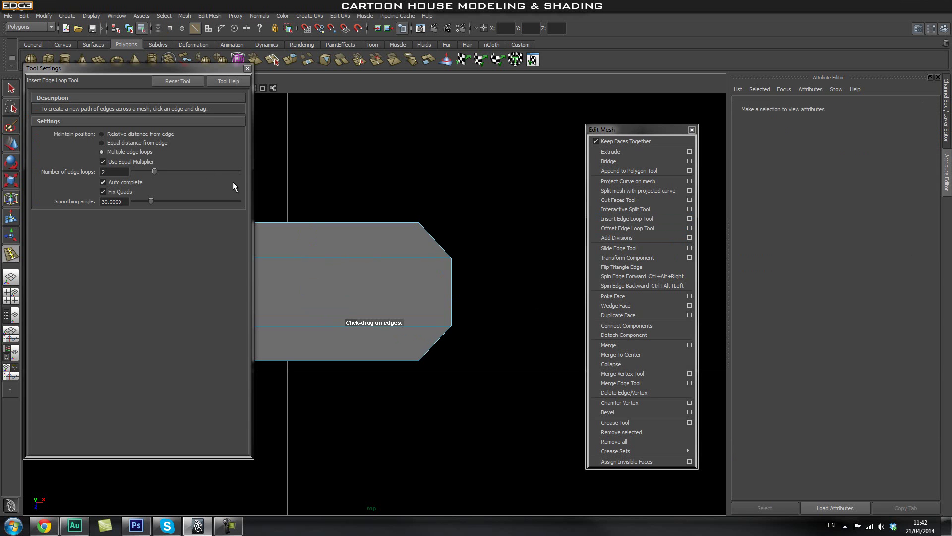
# Step: Add two more edge loops in the middle band and push the tip vertices out
pyautogui.click(452, 293)
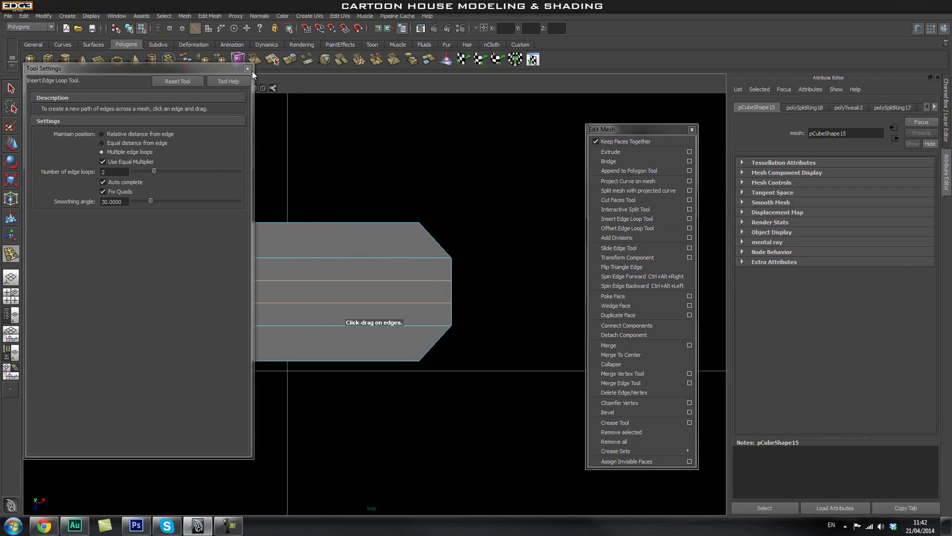
pyautogui.click(247, 69)
pyautogui.press('q')
pyautogui.moveTo(418, 268); pyautogui.dragTo(360, 257, button='right')
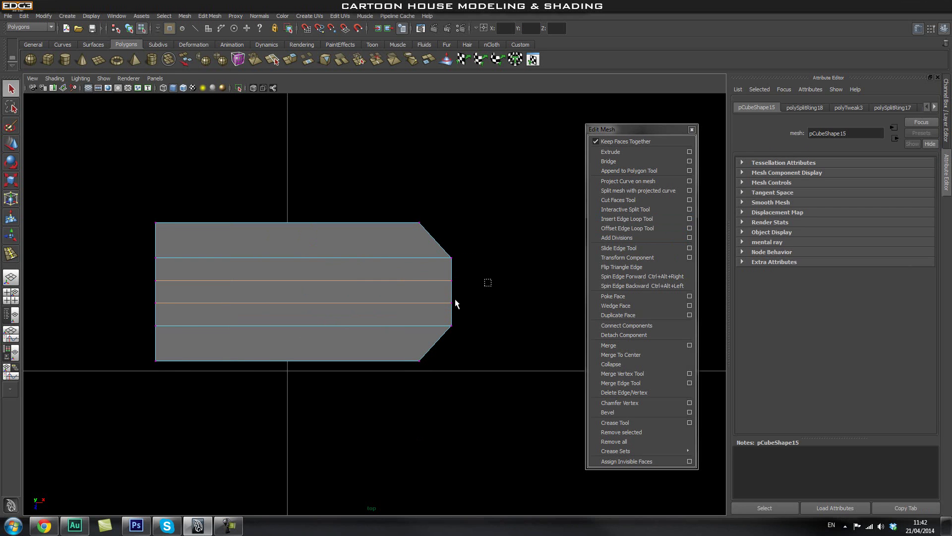
pyautogui.press('w')
pyautogui.moveTo(485, 292); pyautogui.dragTo(496, 292)
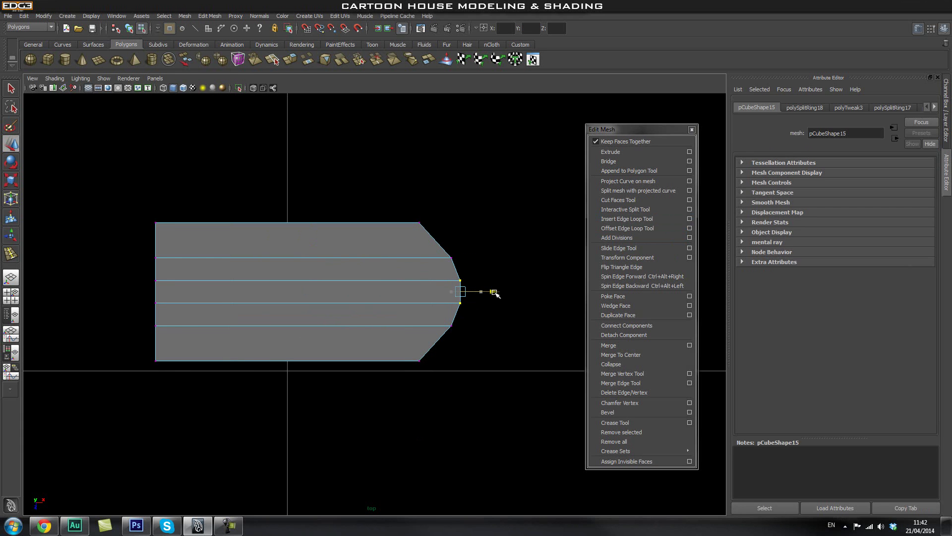
# Step: Inspect the rounded slab from several angles in perspective view
pyautogui.press('space')
pyautogui.moveTo(413, 305); pyautogui.dragTo(416, 286)
pyautogui.keyDown('alt'); pyautogui.moveTo(470, 331); pyautogui.dragTo(365, 353); pyautogui.keyUp('alt')
pyautogui.press('f')
pyautogui.keyDown('alt'); pyautogui.moveTo(330, 327); pyautogui.dragTo(389, 363); pyautogui.keyUp('alt')
pyautogui.press('q')
pyautogui.moveTo(387, 354); pyautogui.dragTo(428, 321, button='right')
pyautogui.keyDown('alt'); pyautogui.moveTo(387, 351); pyautogui.dragTo(404, 389); pyautogui.keyUp('alt')
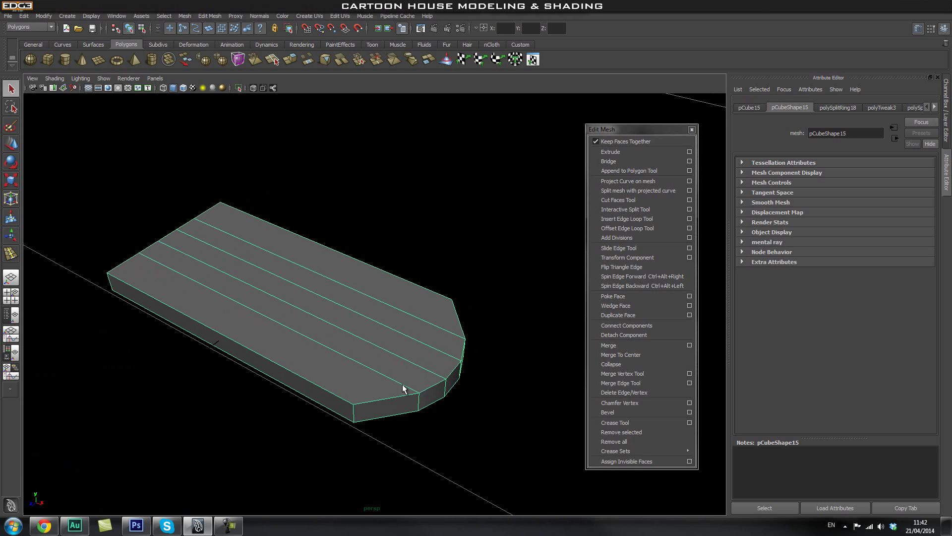
# Step: Set the edge loop tool back to single loops at relative distance
pyautogui.click(689, 219)
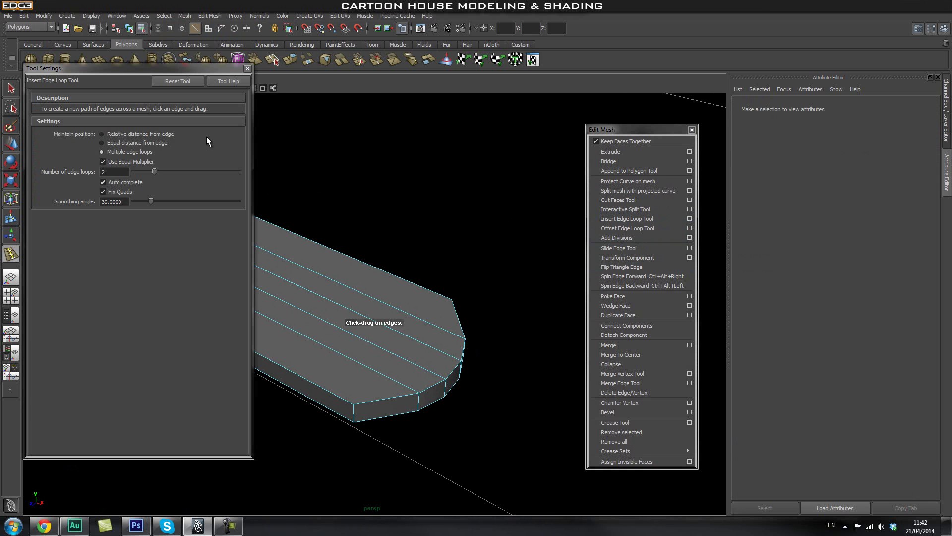
pyautogui.click(133, 133)
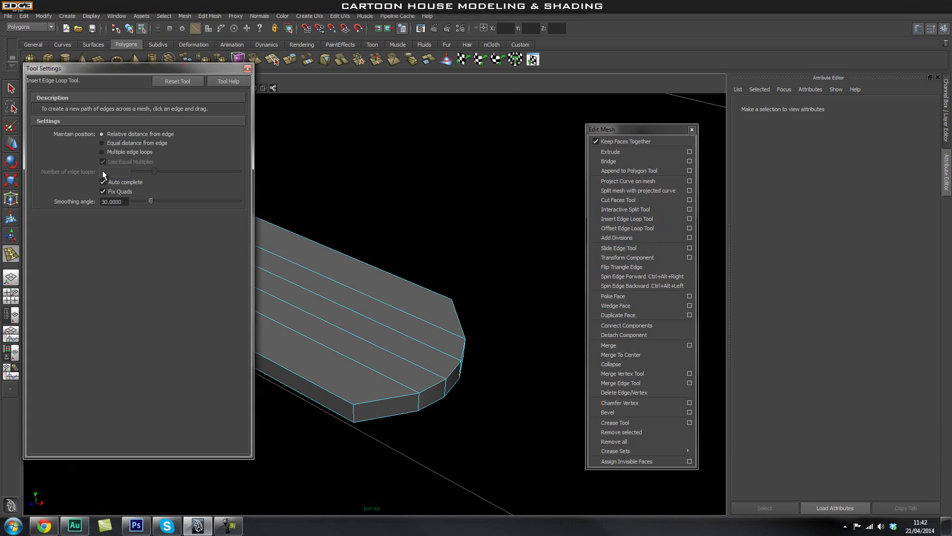
pyautogui.click(247, 69)
# Step: Insert edge loops hugging the slab's top and bottom rims
pyautogui.keyDown('alt'); pyautogui.moveTo(359, 403); pyautogui.dragTo(346, 430); pyautogui.keyUp('alt')
pyautogui.scroll(5, 417, 436)
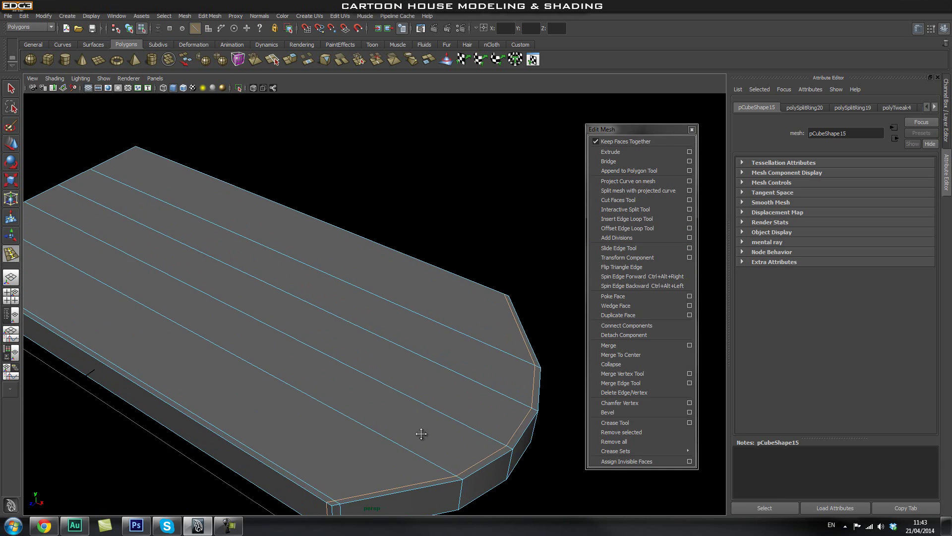
pyautogui.keyDown('alt'); pyautogui.moveTo(475, 358); pyautogui.dragTo(462, 376); pyautogui.keyUp('alt')
pyautogui.moveTo(516, 385); pyautogui.dragTo(527, 385)
pyautogui.keyDown('alt'); pyautogui.moveTo(417, 399); pyautogui.dragTo(335, 422); pyautogui.keyUp('alt')
pyautogui.moveTo(413, 423); pyautogui.dragTo(238, 382)
pyautogui.keyDown('alt'); pyautogui.moveTo(238, 382); pyautogui.dragTo(290, 400, button='right'); pyautogui.keyUp('alt')
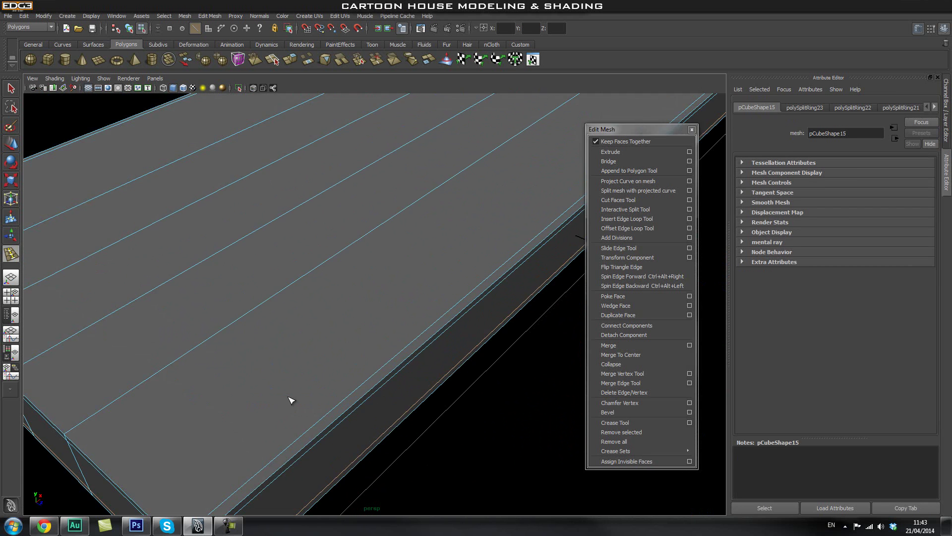
pyautogui.keyDown('alt'); pyautogui.moveTo(281, 463); pyautogui.dragTo(299, 440, button='right'); pyautogui.keyUp('alt')
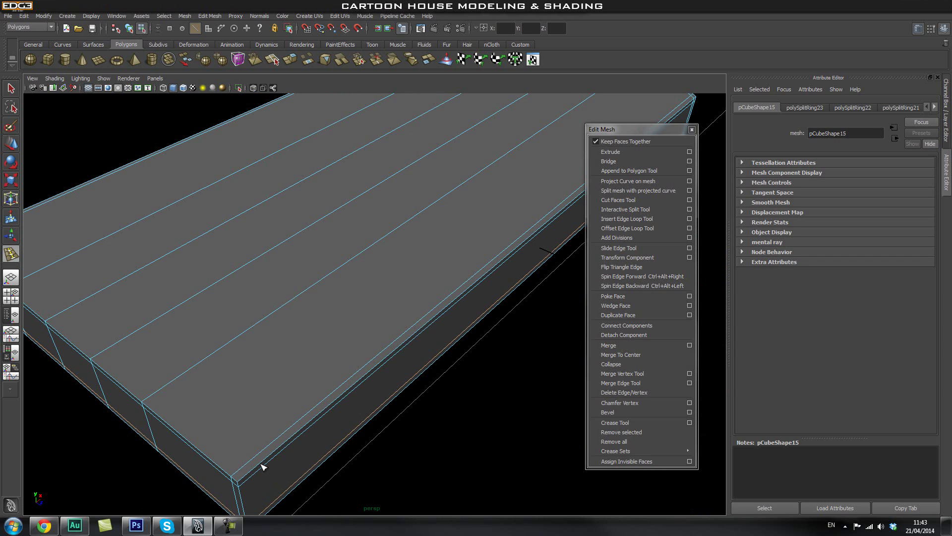
# Step: Add edge loops near the slab's flat left end and around its pointed tip
pyautogui.click(251, 482)
pyautogui.keyDown('alt'); pyautogui.moveTo(251, 483); pyautogui.dragTo(336, 432, button='right'); pyautogui.keyUp('alt')
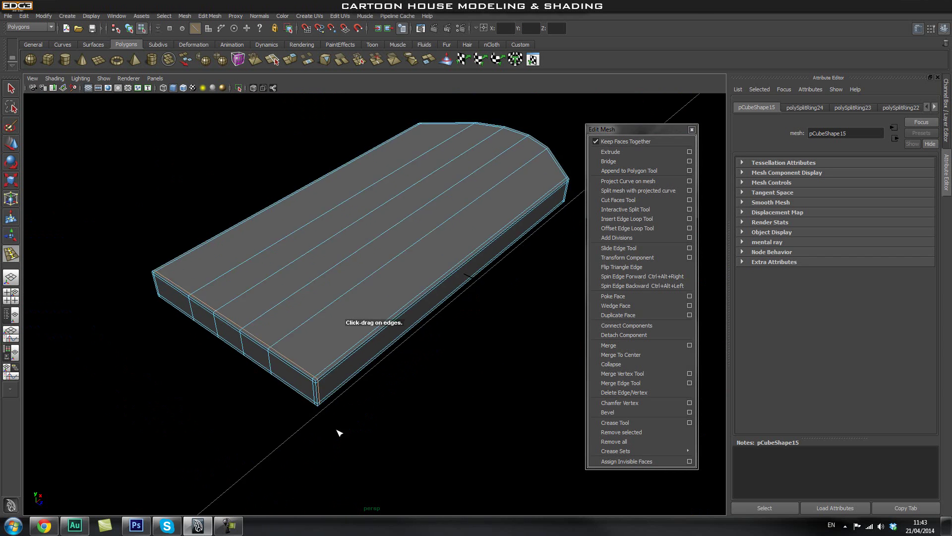
pyautogui.click(239, 456)
pyautogui.keyDown('alt'); pyautogui.moveTo(349, 361); pyautogui.dragTo(291, 400, button='middle'); pyautogui.keyUp('alt')
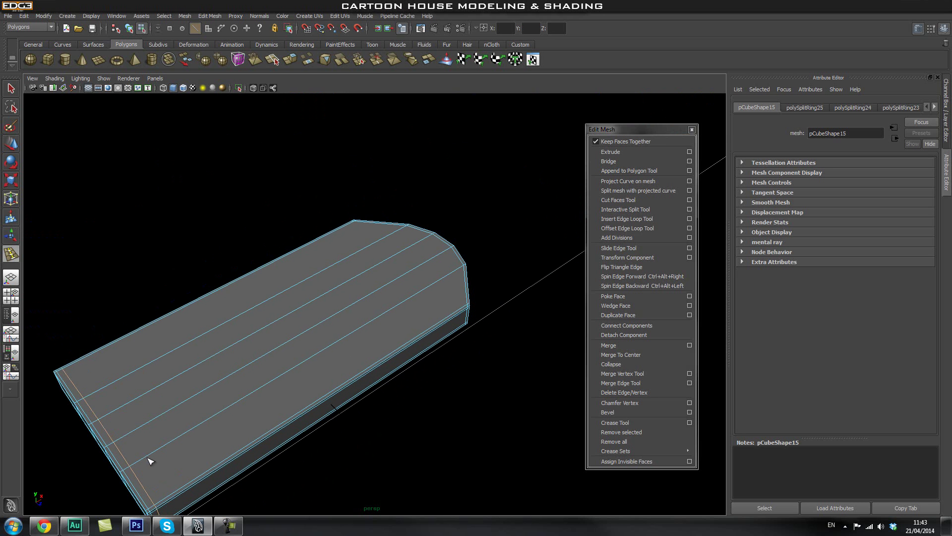
pyautogui.keyDown('alt'); pyautogui.moveTo(354, 330); pyautogui.dragTo(252, 391, button='middle'); pyautogui.keyUp('alt')
pyautogui.keyDown('alt'); pyautogui.moveTo(253, 392); pyautogui.dragTo(319, 441, button='right'); pyautogui.keyUp('alt')
pyautogui.moveTo(317, 462); pyautogui.dragTo(323, 465)
pyautogui.keyDown('alt'); pyautogui.moveTo(372, 425); pyautogui.dragTo(257, 419); pyautogui.keyUp('alt')
# Step: Select the slab and check it with the smooth mesh preview
pyautogui.press('q')
pyautogui.moveTo(216, 355); pyautogui.dragTo(263, 304, button='right')
pyautogui.click(237, 335)
pyautogui.press('3')
pyautogui.click(414, 370)
pyautogui.keyDown('alt'); pyautogui.moveTo(414, 370); pyautogui.dragTo(375, 363, button='right'); pyautogui.keyUp('alt')
pyautogui.keyDown('alt'); pyautogui.moveTo(375, 362); pyautogui.dragTo(311, 341); pyautogui.keyUp('alt')
pyautogui.click(310, 302)
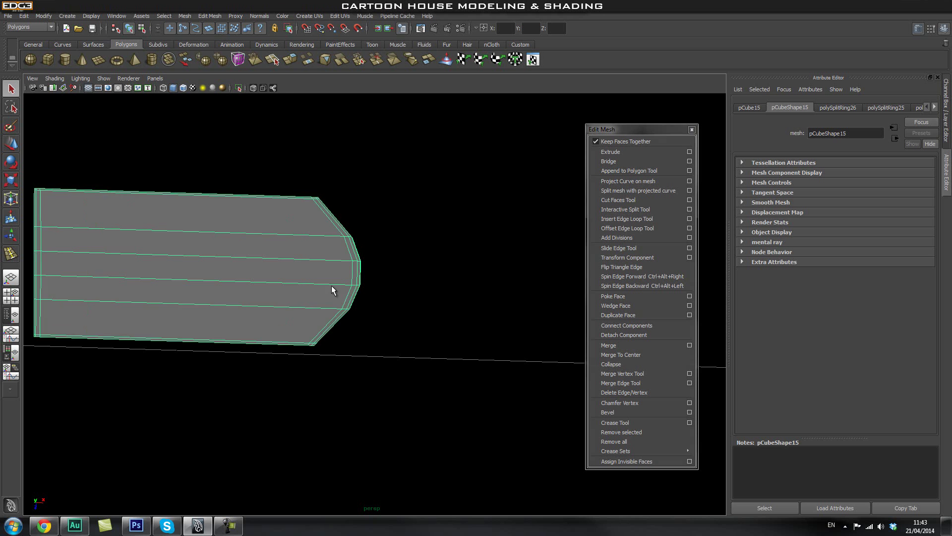
# Step: In top view without smoothing, select the upper and lower rows of tip vertices
pyautogui.press('1')
pyautogui.press('space')
pyautogui.moveTo(330, 277); pyautogui.dragTo(292, 277)
pyautogui.keyDown('alt'); pyautogui.moveTo(408, 325); pyautogui.dragTo(347, 293, button='middle'); pyautogui.keyUp('alt')
pyautogui.moveTo(311, 291); pyautogui.dragTo(376, 254, button='right')
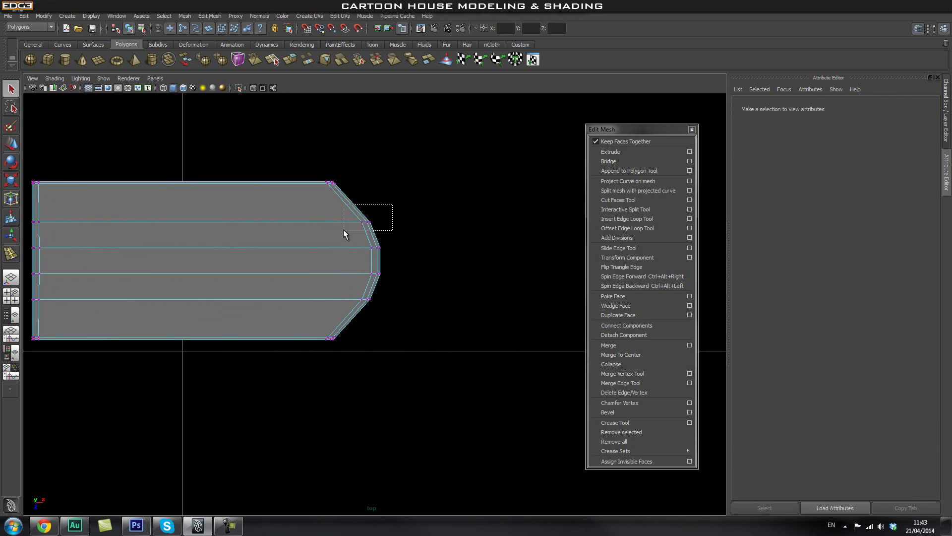
pyautogui.moveTo(344, 230); pyautogui.dragTo(343, 230)
pyautogui.keyDown('shift'); pyautogui.moveTo(338, 306); pyautogui.dragTo(338, 306); pyautogui.keyUp('shift')
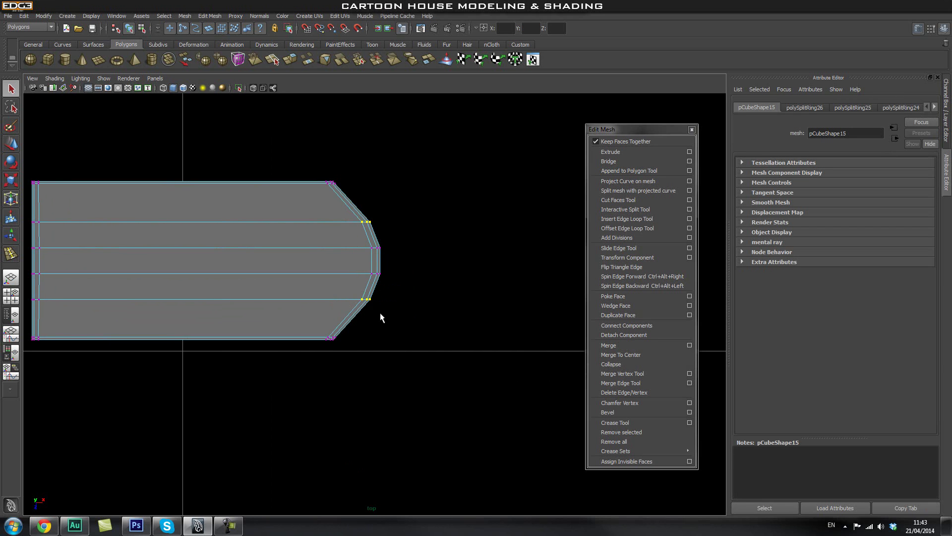
# Step: Move and scale the tip vertex rows apart to round the end, then preview smoothed
pyautogui.press('w')
pyautogui.moveTo(400, 261); pyautogui.dragTo(391, 261)
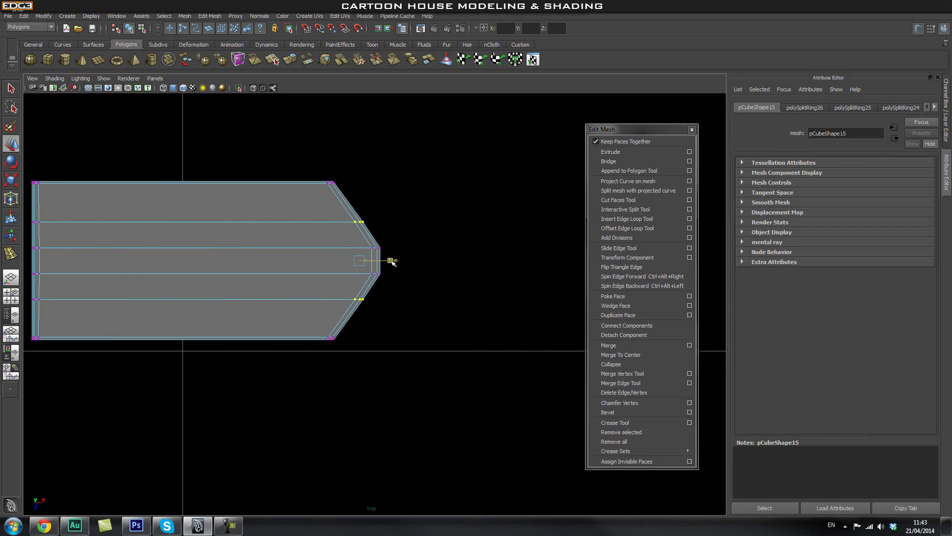
pyautogui.press('r')
pyautogui.moveTo(359, 215); pyautogui.dragTo(359, 202)
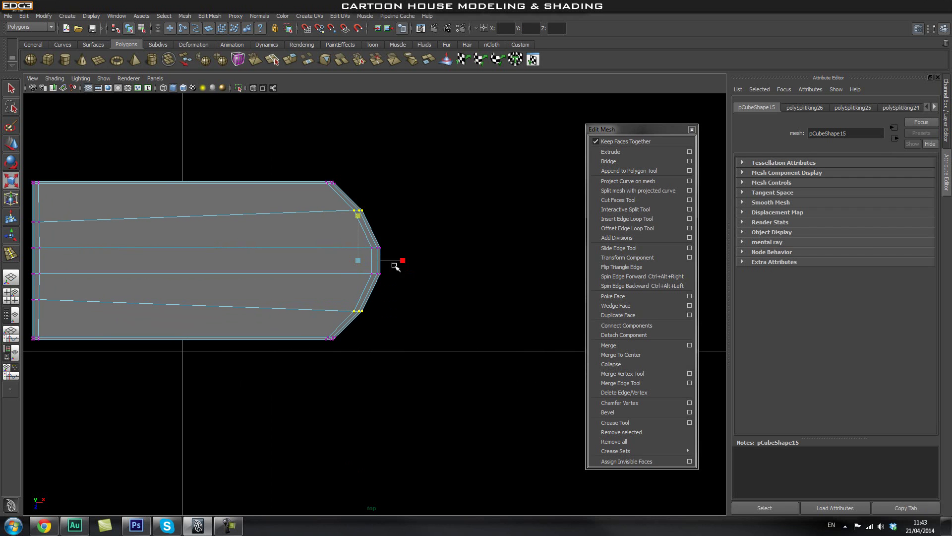
pyautogui.press('w')
pyautogui.moveTo(399, 262); pyautogui.dragTo(389, 263)
pyautogui.press('r')
pyautogui.moveTo(352, 214); pyautogui.dragTo(354, 210)
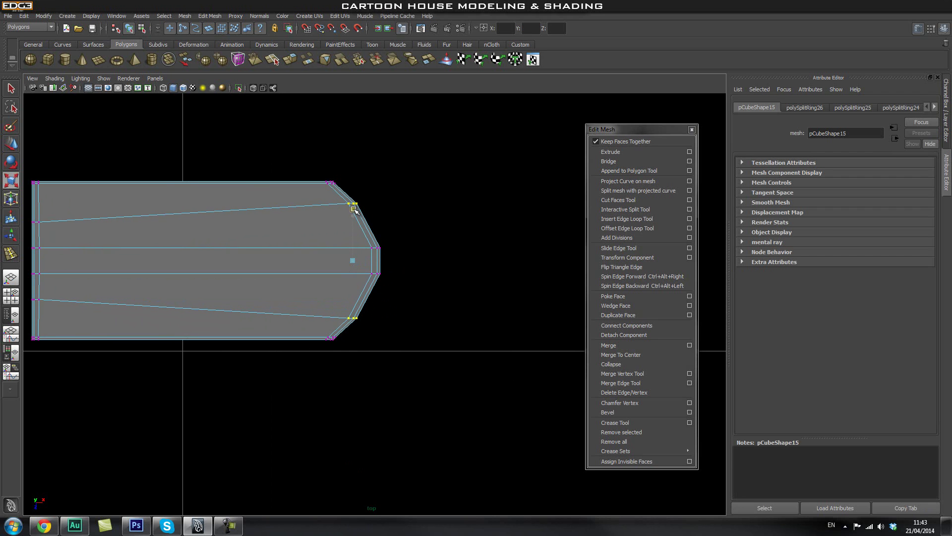
pyautogui.press('w')
pyautogui.moveTo(385, 260); pyautogui.dragTo(393, 261)
pyautogui.press('3')
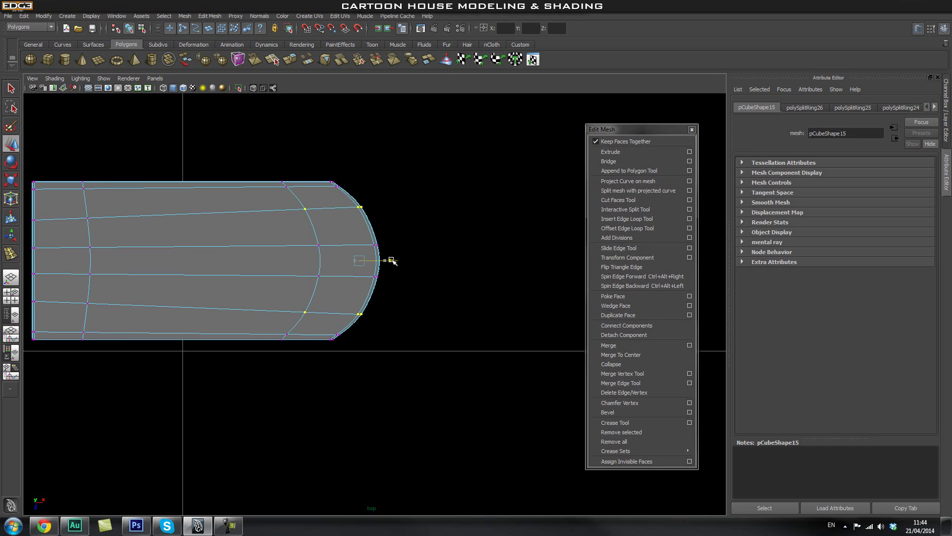
# Step: Return to perspective object mode and select the finished plank beside the house
pyautogui.press('1')
pyautogui.press('space')
pyautogui.moveTo(312, 275); pyautogui.dragTo(334, 261)
pyautogui.press('q')
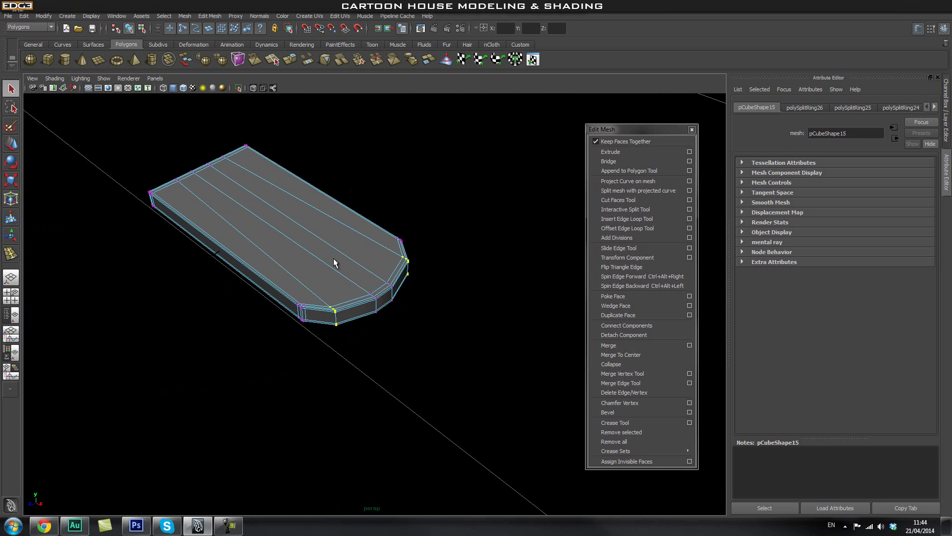
pyautogui.press('F8')
pyautogui.click(482, 298)
pyautogui.keyDown('alt'); pyautogui.moveTo(481, 298); pyautogui.dragTo(342, 357); pyautogui.keyUp('alt')
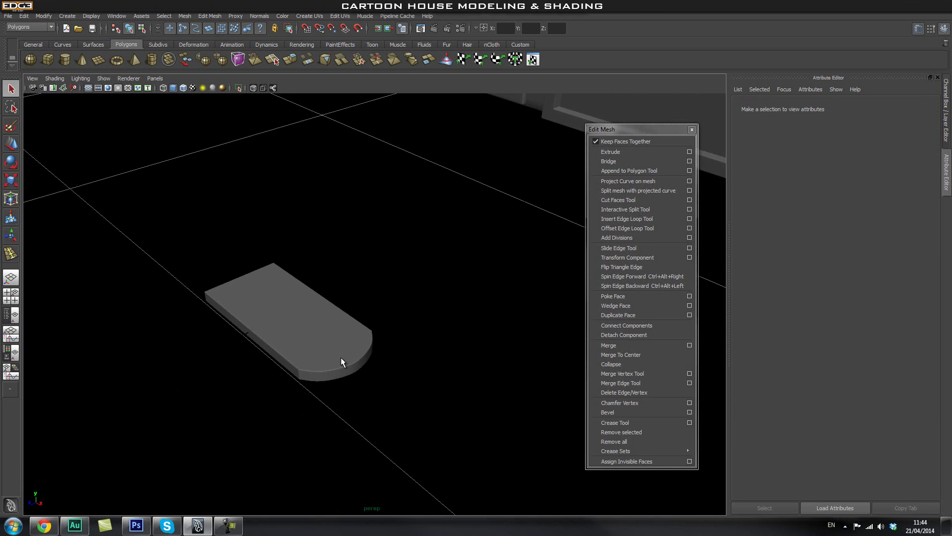
pyautogui.click(275, 307)
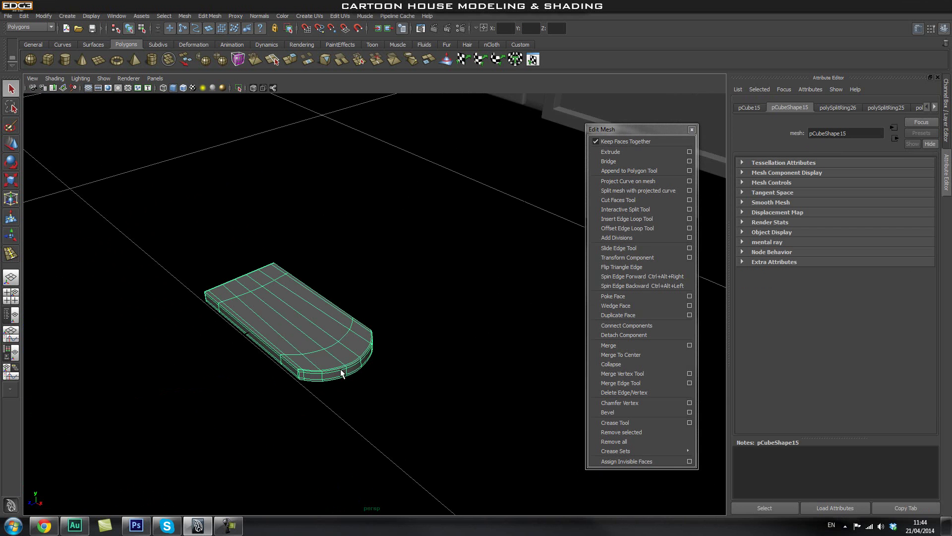
pyautogui.click(430, 339)
pyautogui.keyDown('alt'); pyautogui.moveTo(350, 336); pyautogui.dragTo(369, 362); pyautogui.keyUp('alt')
pyautogui.click(325, 359)
# Step: Dismiss the driver notification and bring the house front and roof into view
pyautogui.click(939, 458)
pyautogui.moveTo(454, 349)
pyautogui.keyDown('alt'); pyautogui.mouseDown()
pyautogui.moveTo(410, 345)
pyautogui.moveTo(444, 346)
pyautogui.mouseUp(); pyautogui.keyUp('alt')
pyautogui.keyDown('alt'); pyautogui.moveTo(444, 345); pyautogui.dragTo(419, 348, button='right'); pyautogui.keyUp('alt')
pyautogui.keyDown('alt'); pyautogui.moveTo(420, 348); pyautogui.dragTo(369, 360, button='middle'); pyautogui.keyUp('alt')
pyautogui.keyDown('alt'); pyautogui.moveTo(369, 359); pyautogui.dragTo(309, 365); pyautogui.keyUp('alt')
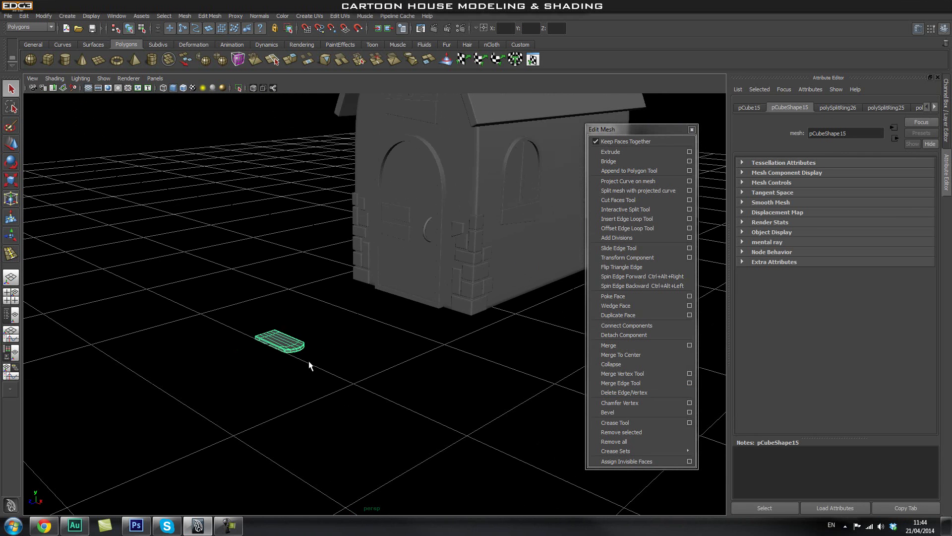
pyautogui.keyDown('alt'); pyautogui.moveTo(298, 331); pyautogui.dragTo(338, 393); pyautogui.keyUp('alt')
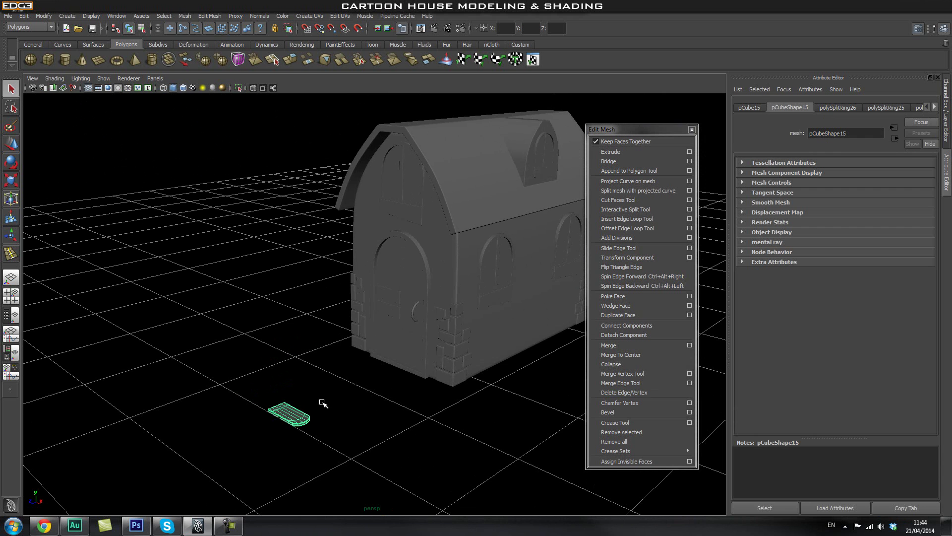
# Step: Move the plank up onto the roof's front edge
pyautogui.press('w')
pyautogui.moveTo(314, 428); pyautogui.dragTo(377, 432)
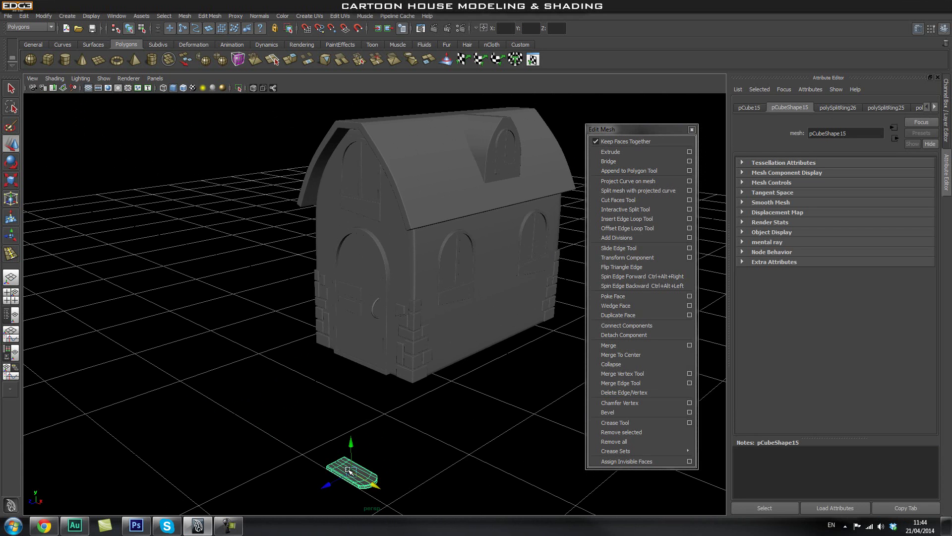
pyautogui.moveTo(349, 470); pyautogui.dragTo(318, 423)
pyautogui.moveTo(391, 153); pyautogui.dragTo(392, 147, button='middle')
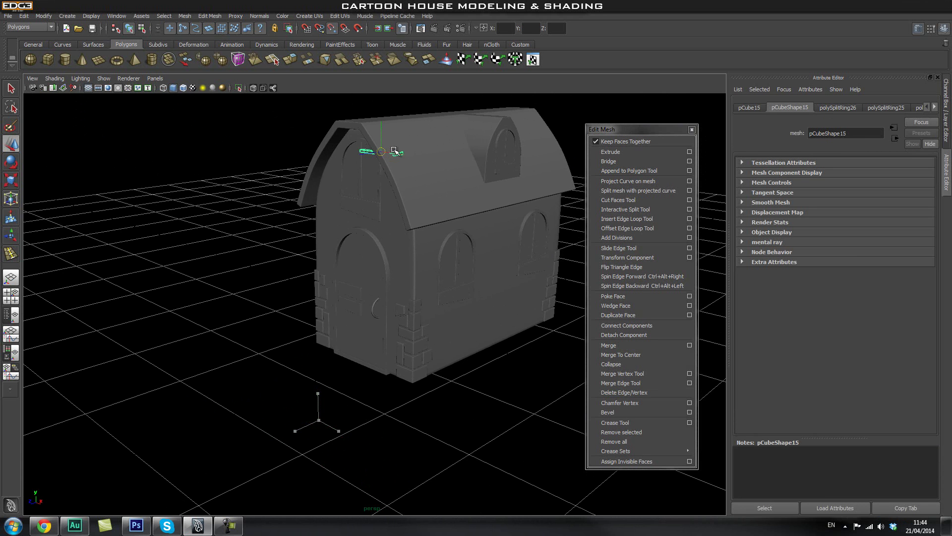
pyautogui.keyDown('alt'); pyautogui.moveTo(394, 151); pyautogui.dragTo(349, 233); pyautogui.keyUp('alt')
pyautogui.keyDown('alt'); pyautogui.moveTo(260, 251); pyautogui.dragTo(366, 264, button='right'); pyautogui.keyUp('alt')
pyautogui.keyDown('alt'); pyautogui.moveTo(365, 263); pyautogui.dragTo(383, 262); pyautogui.keyUp('alt')
# Step: Tilt the plank to follow the roof slope, slide it along the edge, and shrink it
pyautogui.press('e')
pyautogui.moveTo(341, 226); pyautogui.dragTo(353, 254)
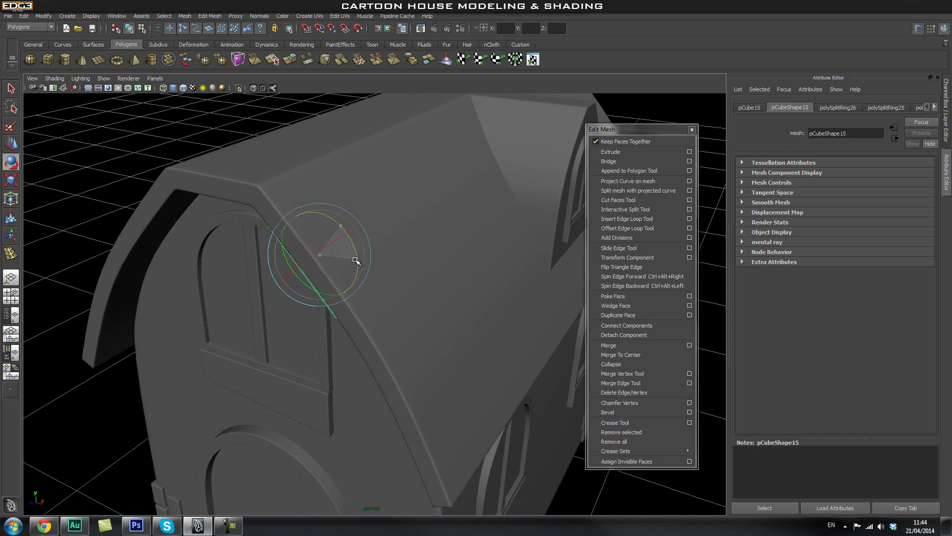
pyautogui.press('w')
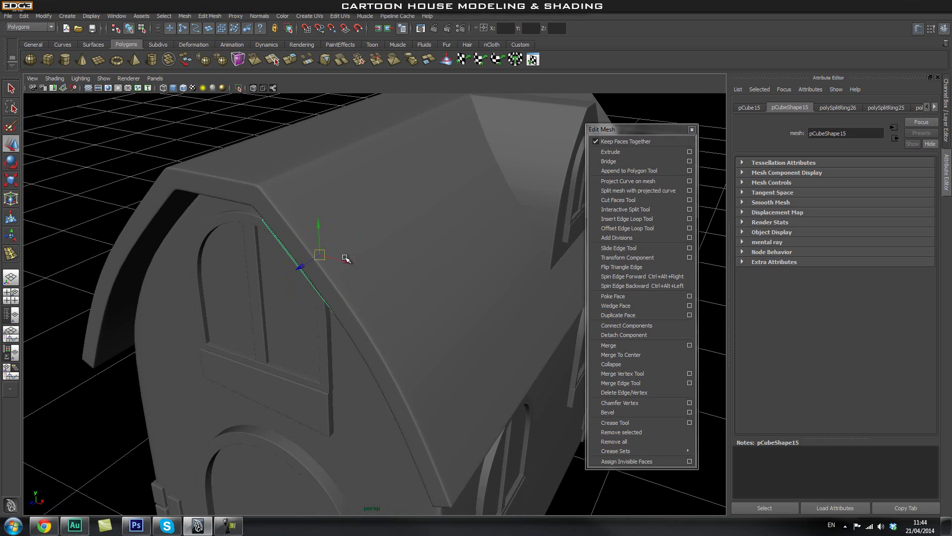
pyautogui.moveTo(375, 267); pyautogui.dragTo(409, 278)
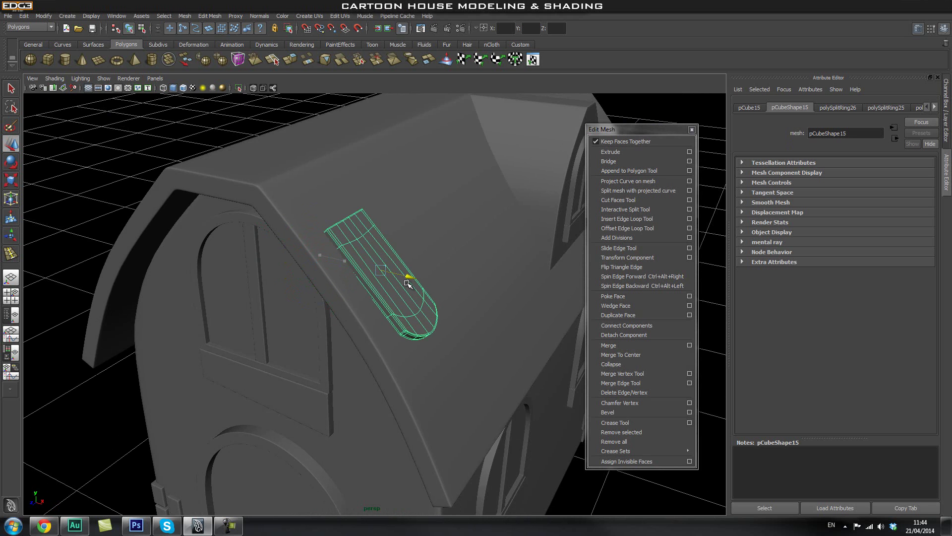
pyautogui.keyDown('alt'); pyautogui.moveTo(410, 281); pyautogui.dragTo(415, 294, button='right'); pyautogui.keyUp('alt')
pyautogui.moveTo(415, 293)
pyautogui.keyDown('alt'); pyautogui.mouseDown()
pyautogui.moveTo(365, 273)
pyautogui.moveTo(425, 278)
pyautogui.moveTo(361, 294)
pyautogui.moveTo(410, 285)
pyautogui.moveTo(413, 298)
pyautogui.mouseUp(); pyautogui.keyUp('alt')
pyautogui.press('r')
pyautogui.moveTo(377, 271); pyautogui.dragTo(324, 289)
pyautogui.keyDown('alt'); pyautogui.moveTo(424, 297); pyautogui.dragTo(441, 333); pyautogui.keyUp('alt')
# Step: In front view, lower the roof trim slightly
pyautogui.press('space')
pyautogui.keyDown('alt'); pyautogui.moveTo(219, 298); pyautogui.dragTo(355, 254, button='right'); pyautogui.keyUp('alt')
pyautogui.keyDown('alt'); pyautogui.moveTo(355, 255); pyautogui.dragTo(426, 372, button='middle'); pyautogui.keyUp('alt')
pyautogui.keyDown('alt'); pyautogui.moveTo(281, 326); pyautogui.dragTo(424, 324, button='right'); pyautogui.keyUp('alt')
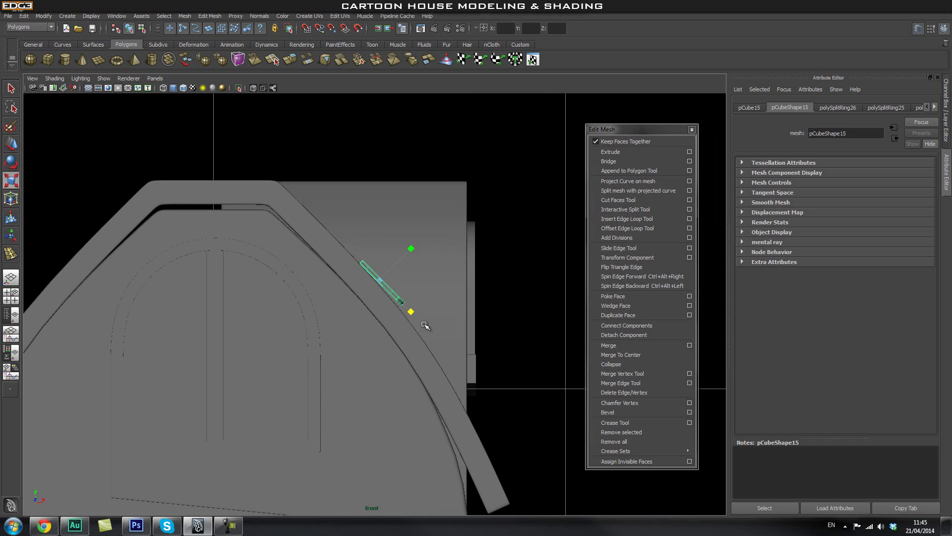
pyautogui.click(246, 193)
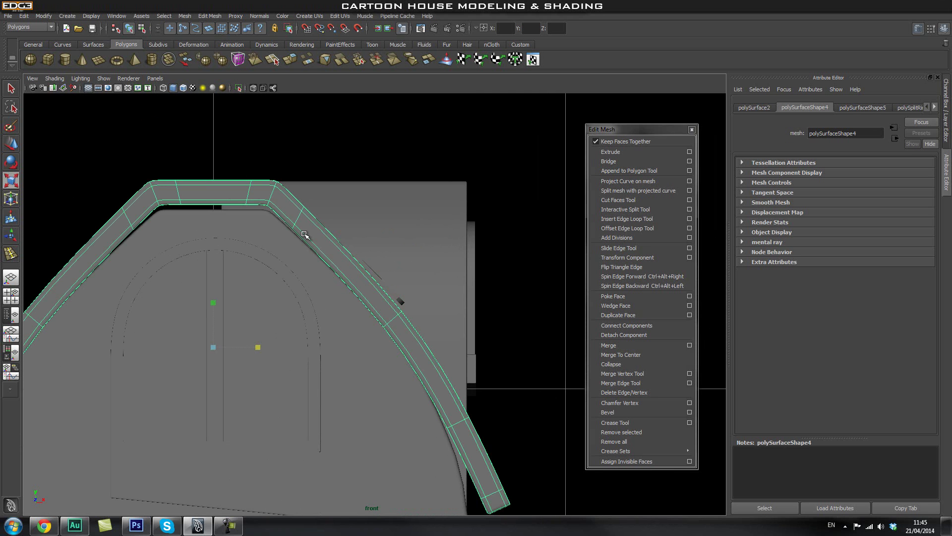
pyautogui.press('w')
pyautogui.moveTo(214, 313); pyautogui.dragTo(215, 319)
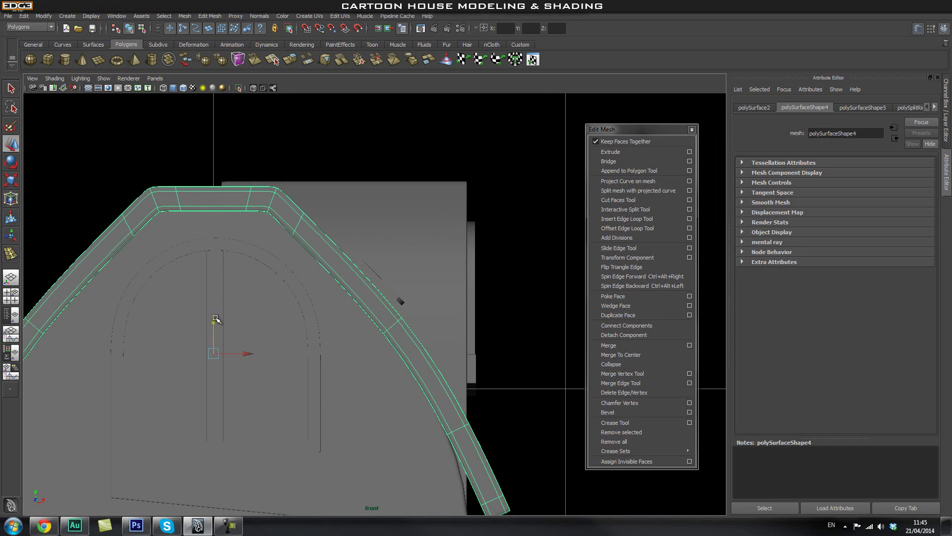
# Step: Select the house body and pull its top faces down in perspective
pyautogui.click(373, 269)
pyautogui.click(387, 215)
pyautogui.press('space')
pyautogui.moveTo(382, 236); pyautogui.dragTo(430, 235)
pyautogui.moveTo(487, 214); pyautogui.dragTo(484, 218)
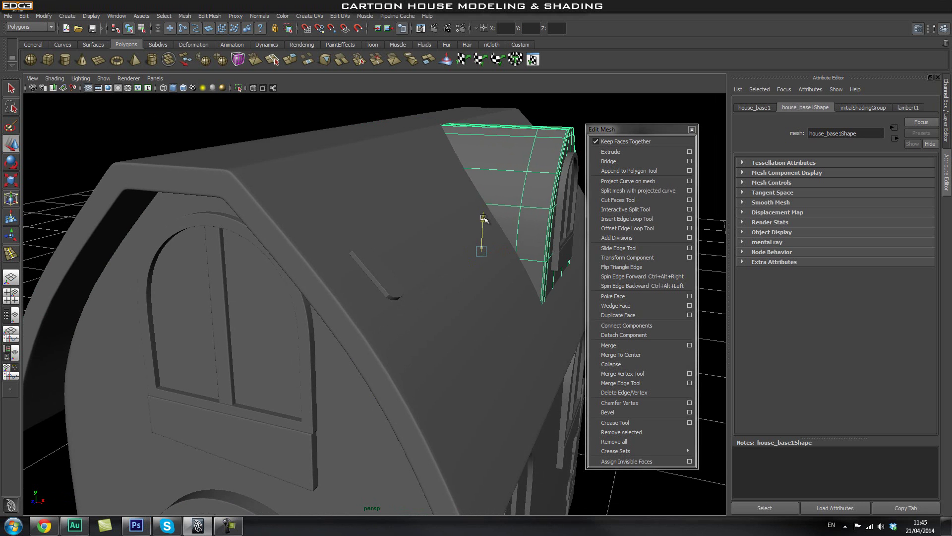
# Step: Select the rounded plank and view it up close in front view with wireframe on shaded
pyautogui.click(209, 138)
pyautogui.click(368, 270)
pyautogui.keyDown('alt'); pyautogui.moveTo(298, 276); pyautogui.dragTo(347, 268, button='right'); pyautogui.keyUp('alt')
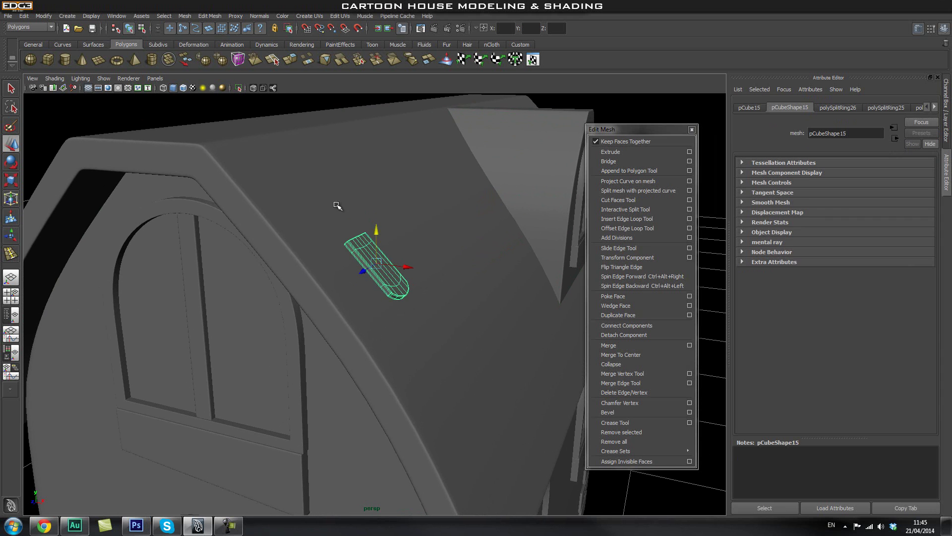
pyautogui.click(183, 87)
pyautogui.press('space')
pyautogui.moveTo(316, 232); pyautogui.dragTo(316, 254)
pyautogui.keyDown('alt'); pyautogui.moveTo(315, 265); pyautogui.dragTo(380, 271, button='right'); pyautogui.keyUp('alt')
# Step: In front view, move the plank up-left onto the roof edge near the gable corner
pyautogui.moveTo(381, 270); pyautogui.dragTo(263, 164)
pyautogui.keyDown('alt'); pyautogui.moveTo(217, 167); pyautogui.dragTo(273, 179, button='right'); pyautogui.keyUp('alt')
pyautogui.keyDown('alt'); pyautogui.moveTo(273, 178); pyautogui.dragTo(350, 272, button='middle'); pyautogui.keyUp('alt')
pyautogui.keyDown('alt'); pyautogui.moveTo(350, 271); pyautogui.dragTo(387, 241, button='right'); pyautogui.keyUp('alt')
pyautogui.keyDown('alt'); pyautogui.moveTo(388, 241); pyautogui.dragTo(464, 311, button='middle'); pyautogui.keyUp('alt')
pyautogui.keyDown('alt'); pyautogui.moveTo(217, 264); pyautogui.dragTo(501, 268, button='right'); pyautogui.keyUp('alt')
pyautogui.keyDown('alt'); pyautogui.moveTo(422, 258); pyautogui.dragTo(391, 271, button='middle'); pyautogui.keyUp('alt')
pyautogui.moveTo(351, 263); pyautogui.dragTo(346, 237)
pyautogui.press('space')
# Step: In perspective, move the plank down-left so it sits on the roof edge
pyautogui.keyDown('alt'); pyautogui.moveTo(404, 259); pyautogui.dragTo(332, 233); pyautogui.keyUp('alt')
pyautogui.keyDown('alt'); pyautogui.moveTo(332, 233); pyautogui.dragTo(340, 226, button='right'); pyautogui.keyUp('alt')
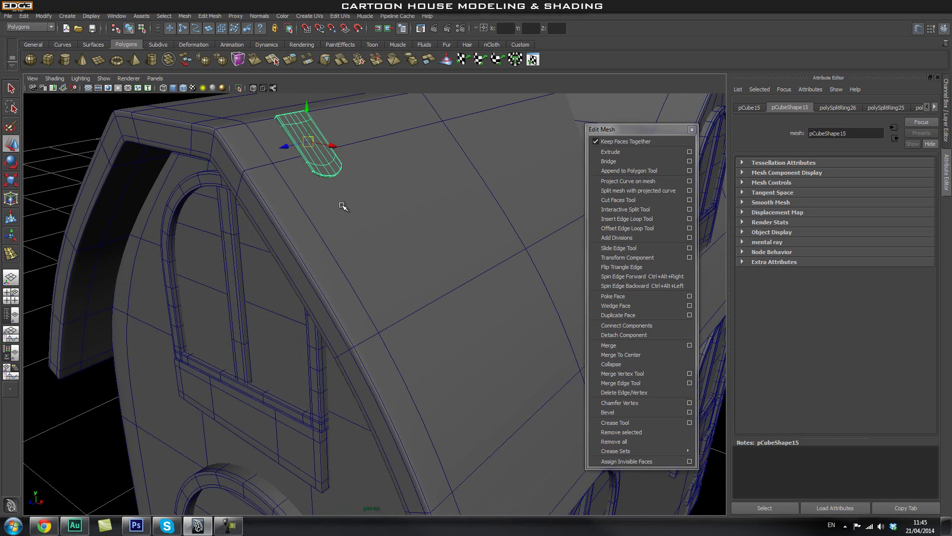
pyautogui.keyDown('alt'); pyautogui.moveTo(270, 201); pyautogui.dragTo(358, 315, button='middle'); pyautogui.keyUp('alt')
pyautogui.keyDown('alt'); pyautogui.moveTo(358, 315); pyautogui.dragTo(381, 276, button='right'); pyautogui.keyUp('alt')
pyautogui.moveTo(395, 265); pyautogui.dragTo(335, 297)
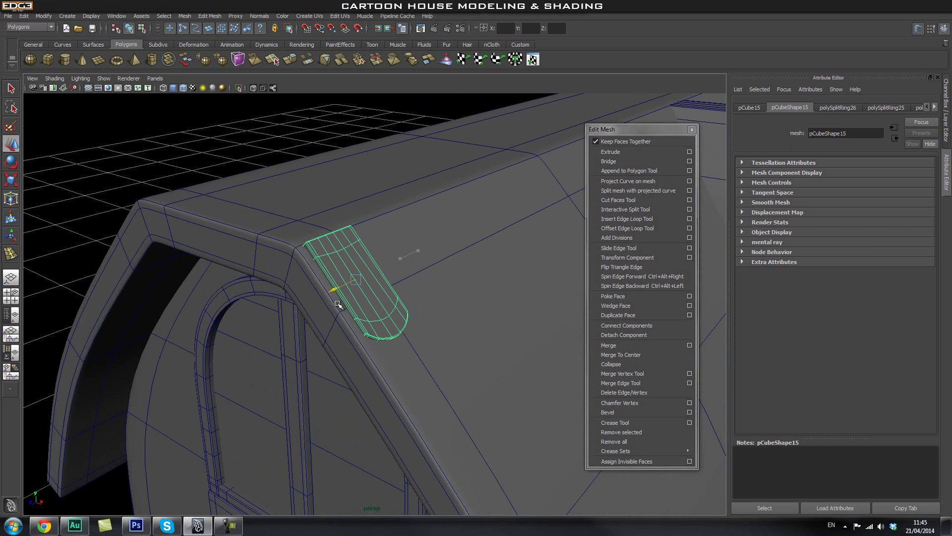
# Step: Reselect the plank and rotate it to lie along the roof's slope
pyautogui.click(199, 136)
pyautogui.keyDown('alt'); pyautogui.moveTo(199, 136); pyautogui.dragTo(462, 225); pyautogui.keyUp('alt')
pyautogui.click(371, 283)
pyautogui.keyDown('alt'); pyautogui.moveTo(371, 283); pyautogui.dragTo(341, 304); pyautogui.keyUp('alt')
pyautogui.click(323, 294)
pyautogui.click(341, 304)
pyautogui.press('e')
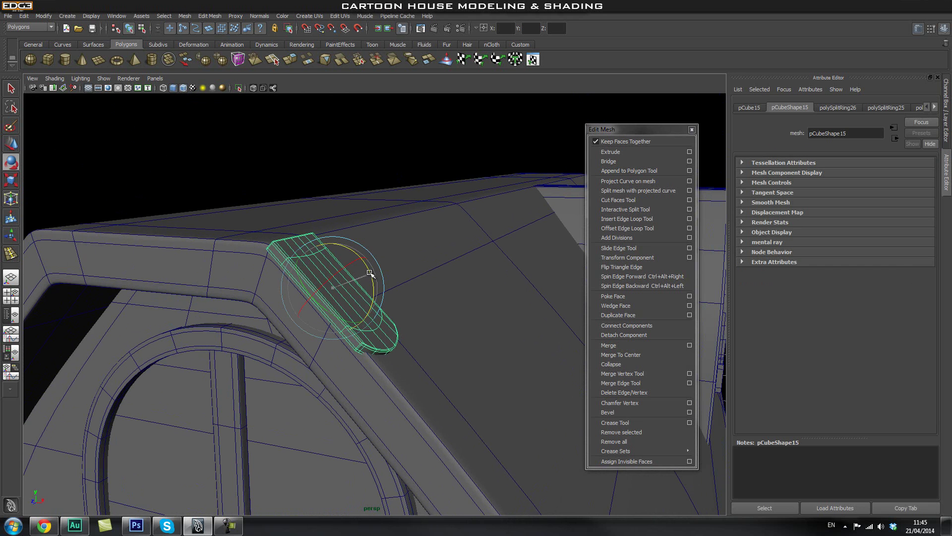
pyautogui.press('w')
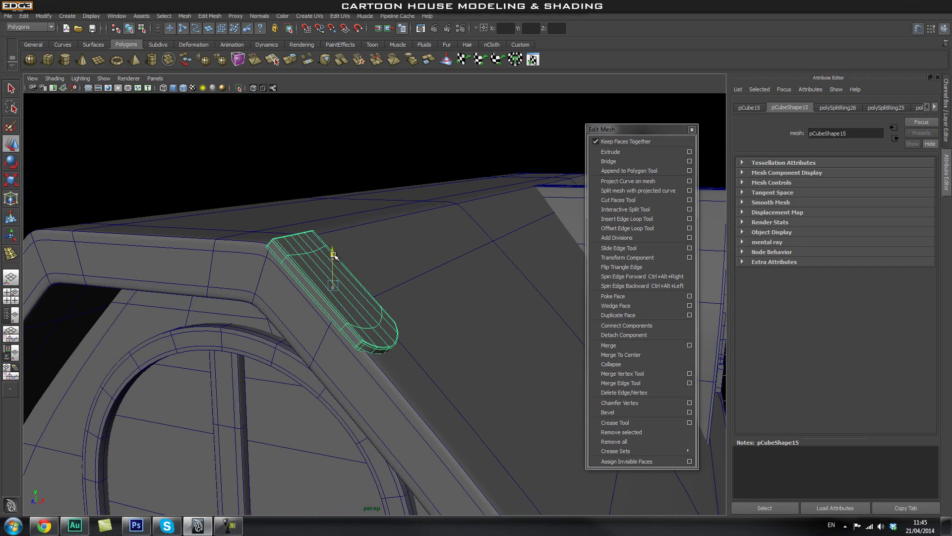
# Step: Deselect the plank and orbit and zoom around the roof edge to check its placement
pyautogui.click(287, 186)
pyautogui.keyDown('alt'); pyautogui.moveTo(287, 185); pyautogui.dragTo(372, 251); pyautogui.keyUp('alt')
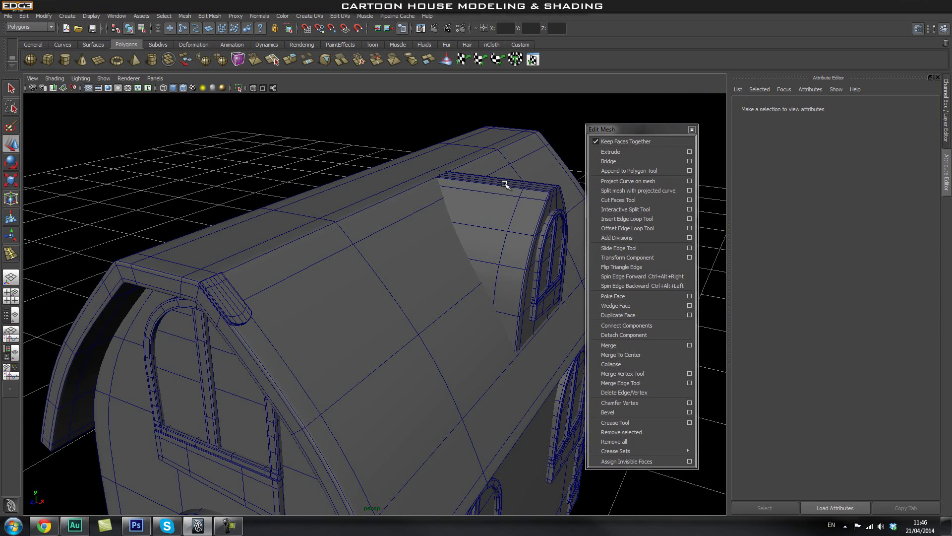
pyautogui.keyDown('alt'); pyautogui.moveTo(327, 245); pyautogui.dragTo(425, 221); pyautogui.keyUp('alt')
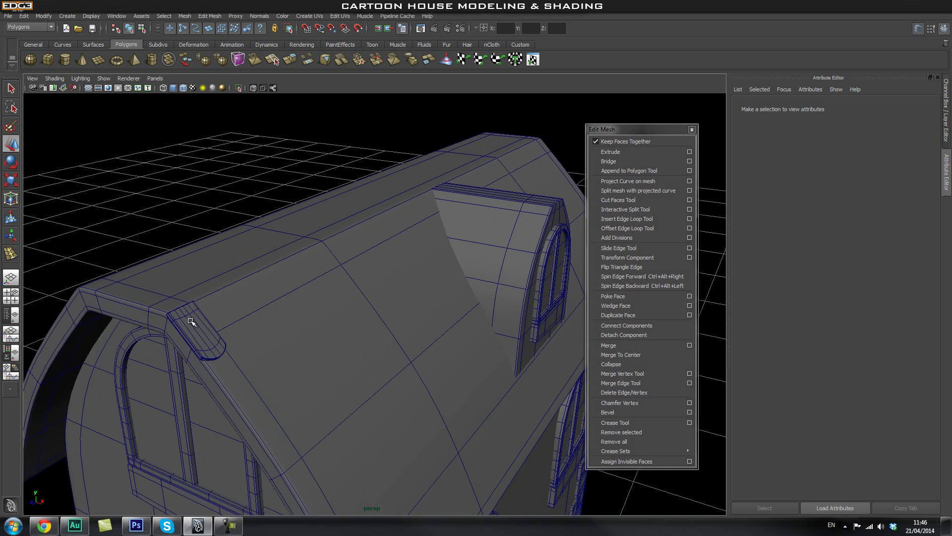
pyautogui.keyDown('alt'); pyautogui.moveTo(165, 338); pyautogui.dragTo(260, 334, button='right'); pyautogui.keyUp('alt')
pyautogui.keyDown('alt'); pyautogui.moveTo(259, 334); pyautogui.dragTo(296, 330, button='middle'); pyautogui.keyUp('alt')
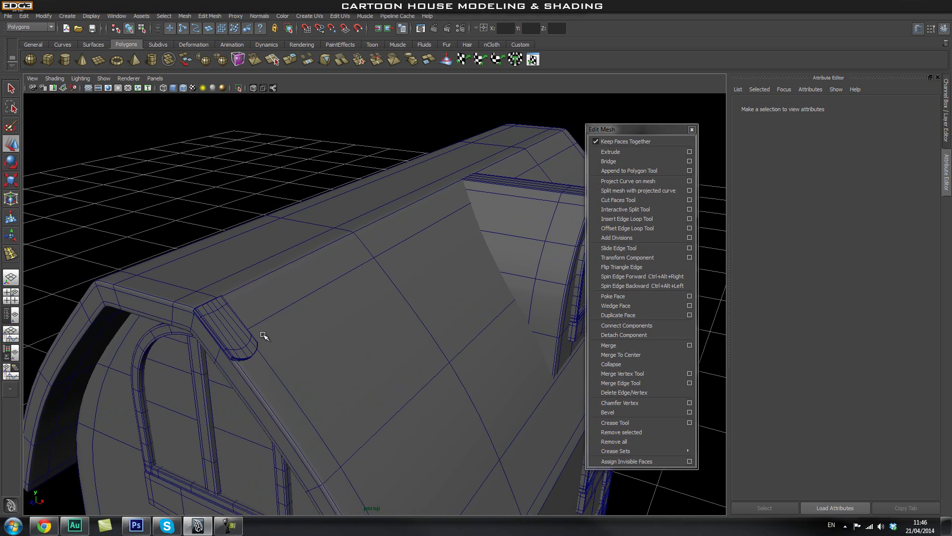
pyautogui.keyDown('alt'); pyautogui.moveTo(243, 338); pyautogui.dragTo(274, 328); pyautogui.keyUp('alt')
# Step: Duplicate the placed plank and slide the copy along the roof edge against the first
pyautogui.click(226, 335)
pyautogui.hotkey('ctrl', 'd')
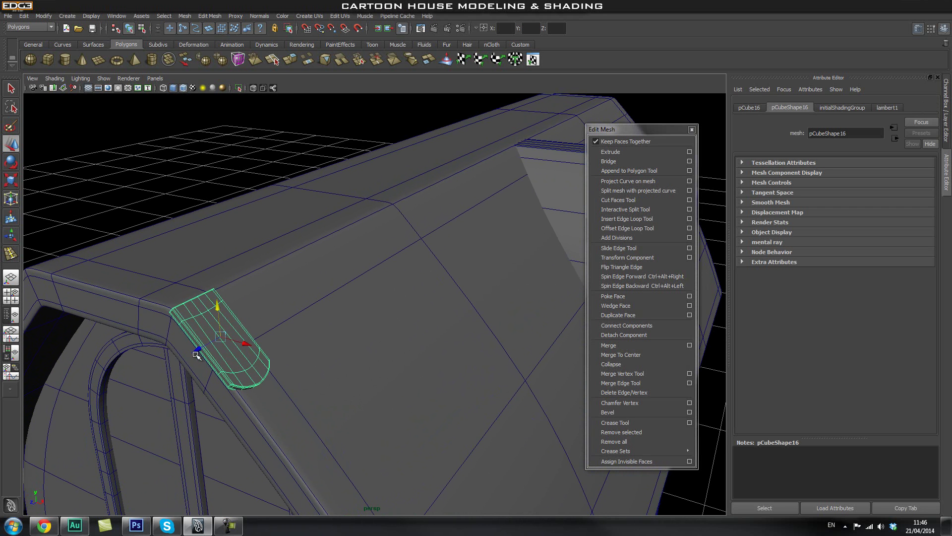
pyautogui.moveTo(198, 349); pyautogui.dragTo(243, 337)
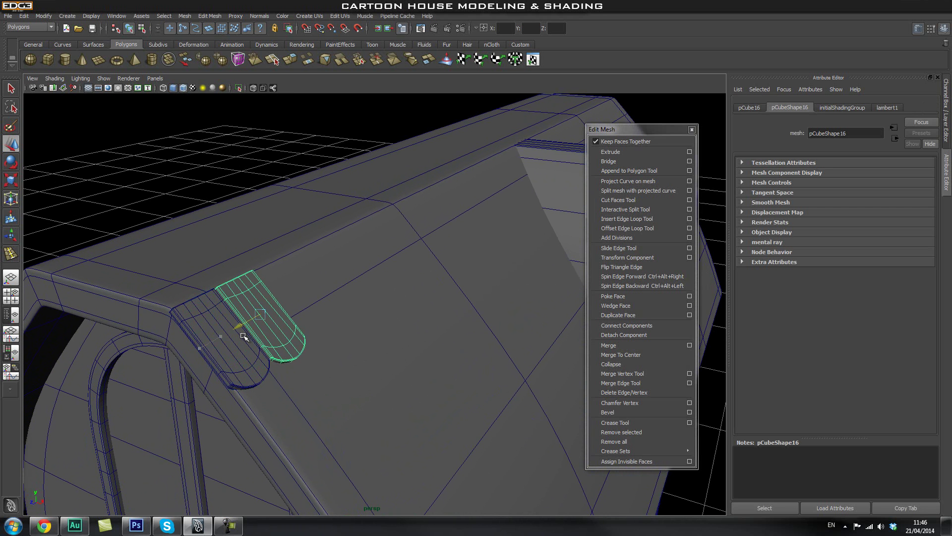
pyautogui.keyDown('alt'); pyautogui.moveTo(369, 344); pyautogui.dragTo(386, 346, button='right'); pyautogui.keyUp('alt')
pyautogui.keyDown('alt'); pyautogui.moveTo(386, 346); pyautogui.dragTo(376, 358); pyautogui.keyUp('alt')
pyautogui.keyDown('alt'); pyautogui.moveTo(277, 353); pyautogui.dragTo(343, 356, button='right'); pyautogui.keyUp('alt')
pyautogui.keyDown('alt'); pyautogui.moveTo(318, 358); pyautogui.dragTo(359, 358, button='middle'); pyautogui.keyUp('alt')
pyautogui.moveTo(245, 310); pyautogui.dragTo(242, 311)
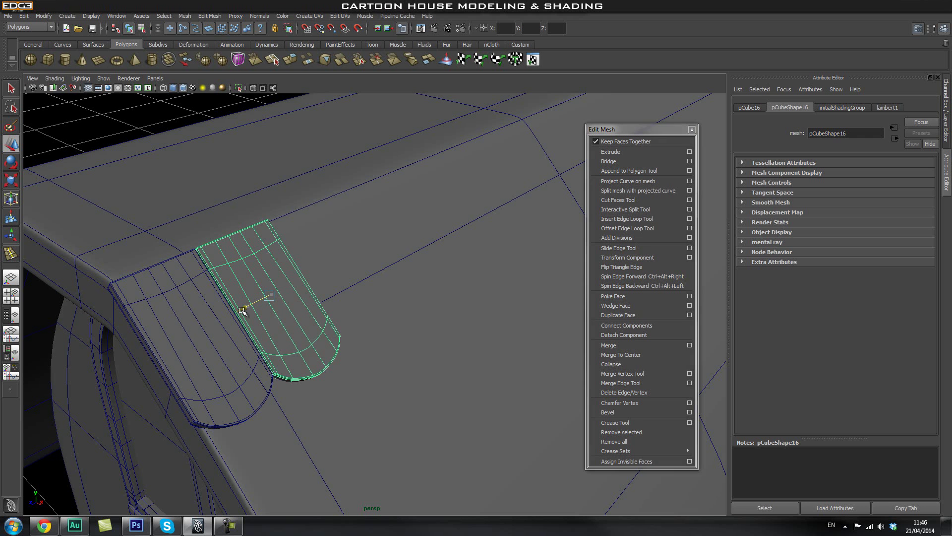
pyautogui.keyDown('alt'); pyautogui.moveTo(300, 350); pyautogui.dragTo(314, 335); pyautogui.keyUp('alt')
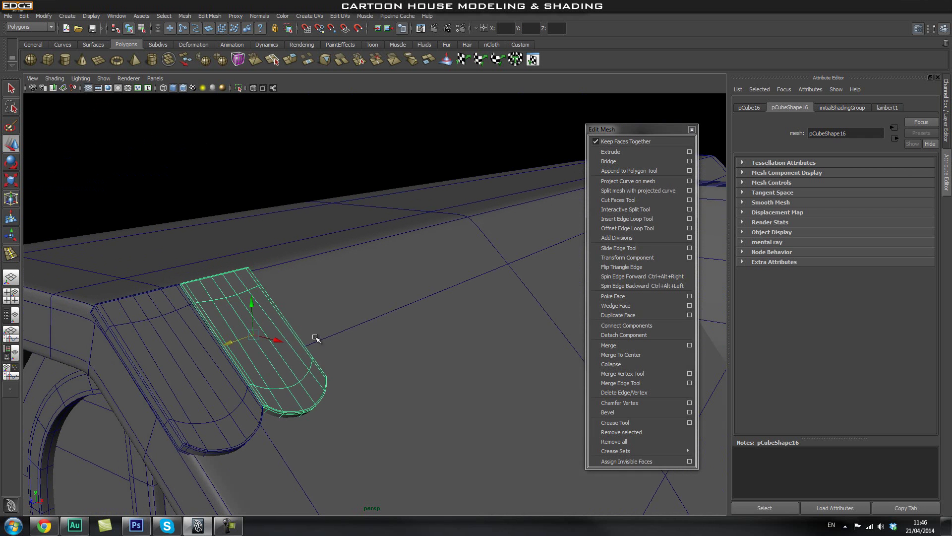
# Step: Position the copy beside the first plank and tilt it to follow the roof curve
pyautogui.press('e')
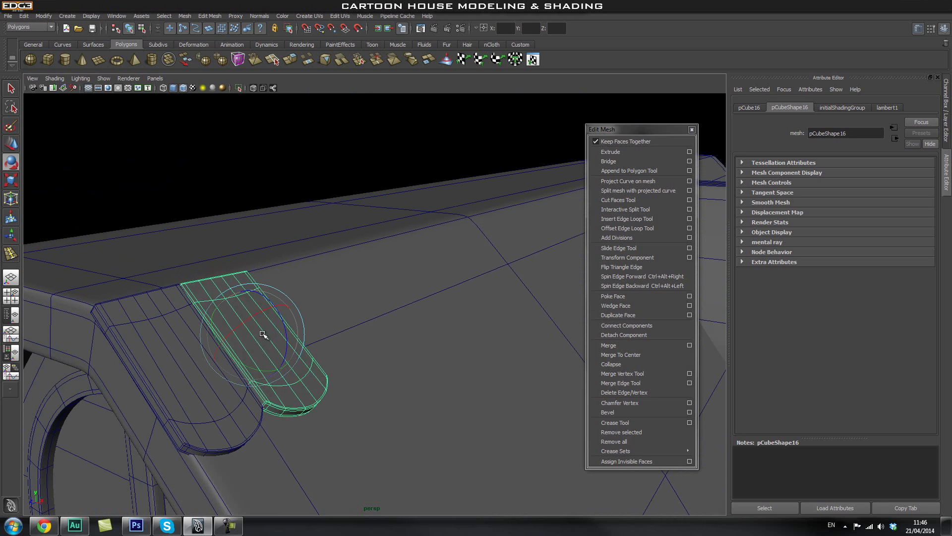
pyautogui.keyDown('alt'); pyautogui.moveTo(396, 349); pyautogui.dragTo(386, 354); pyautogui.keyUp('alt')
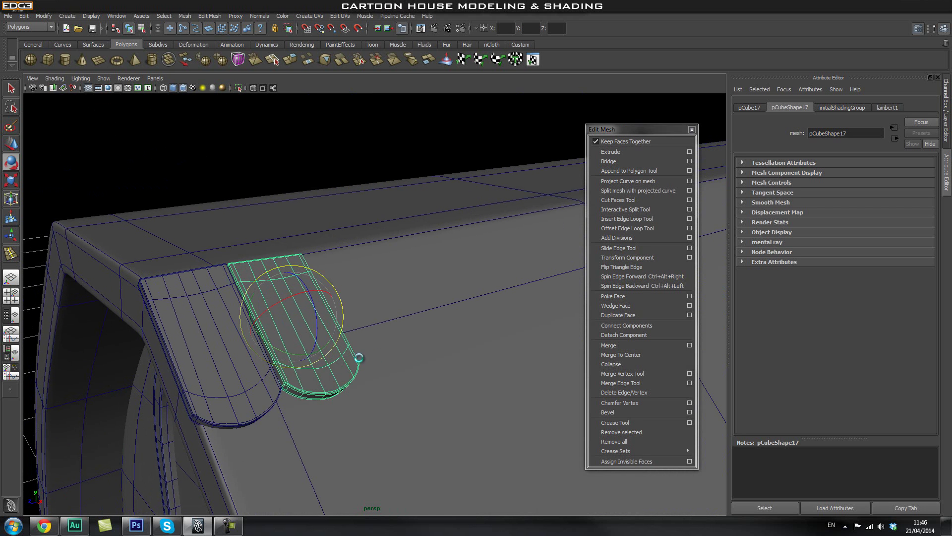
pyautogui.press('w')
pyautogui.moveTo(259, 323); pyautogui.dragTo(340, 328)
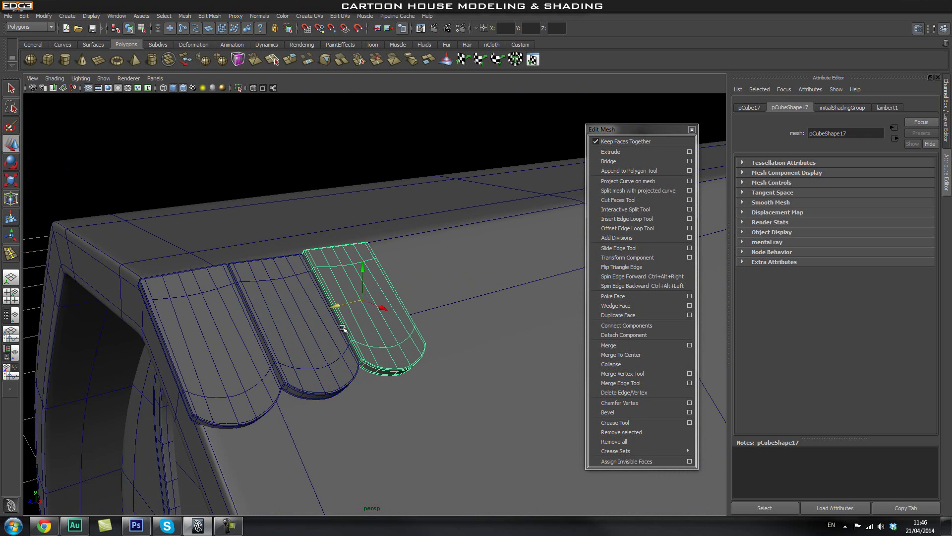
pyautogui.press('e')
pyautogui.moveTo(365, 292); pyautogui.dragTo(356, 267)
pyautogui.keyDown('alt'); pyautogui.moveTo(488, 301); pyautogui.dragTo(443, 329); pyautogui.keyUp('alt')
pyautogui.moveTo(360, 304); pyautogui.dragTo(363, 305)
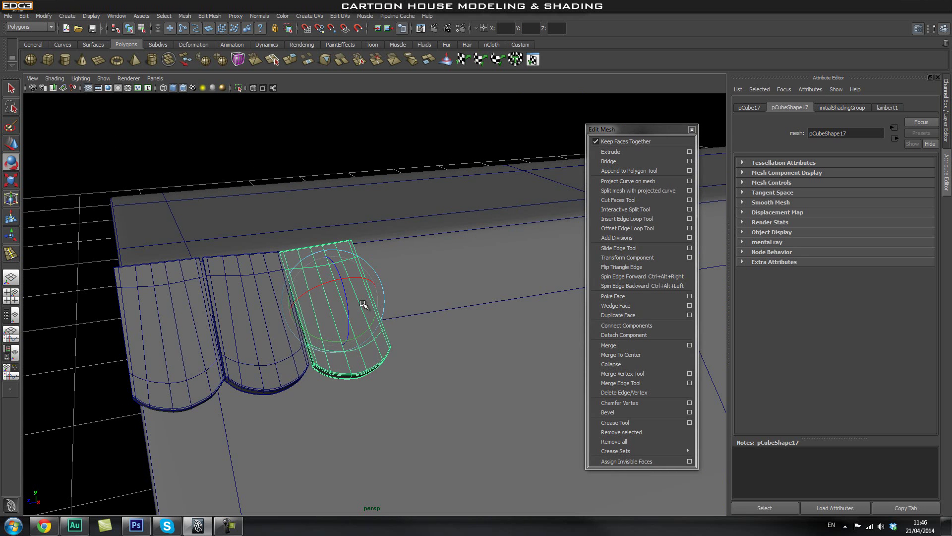
pyautogui.keyDown('alt'); pyautogui.moveTo(425, 325); pyautogui.dragTo(399, 328); pyautogui.keyUp('alt')
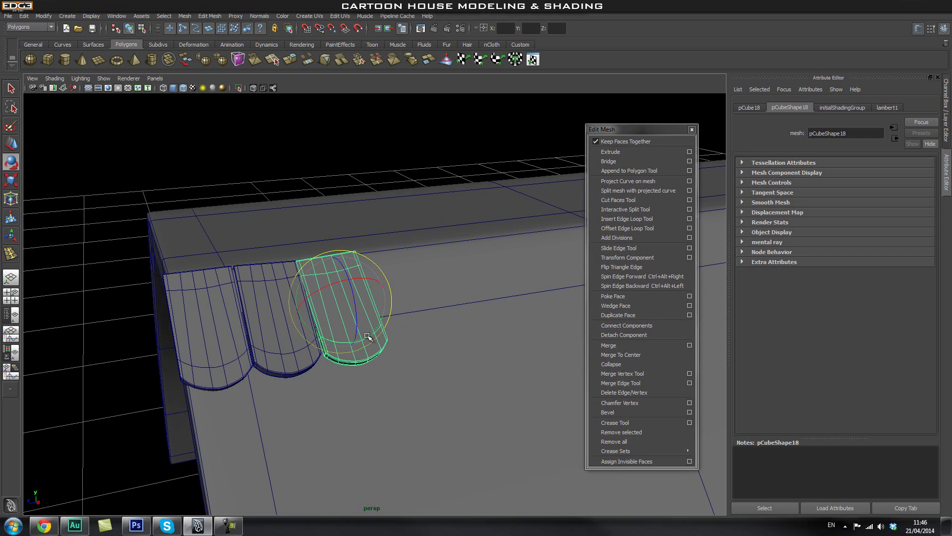
# Step: Duplicate the plank again and slide the new copy beside the others along the edge
pyautogui.hotkey('ctrl', 'd')
pyautogui.press('w')
pyautogui.moveTo(305, 307); pyautogui.dragTo(371, 302)
pyautogui.press('e')
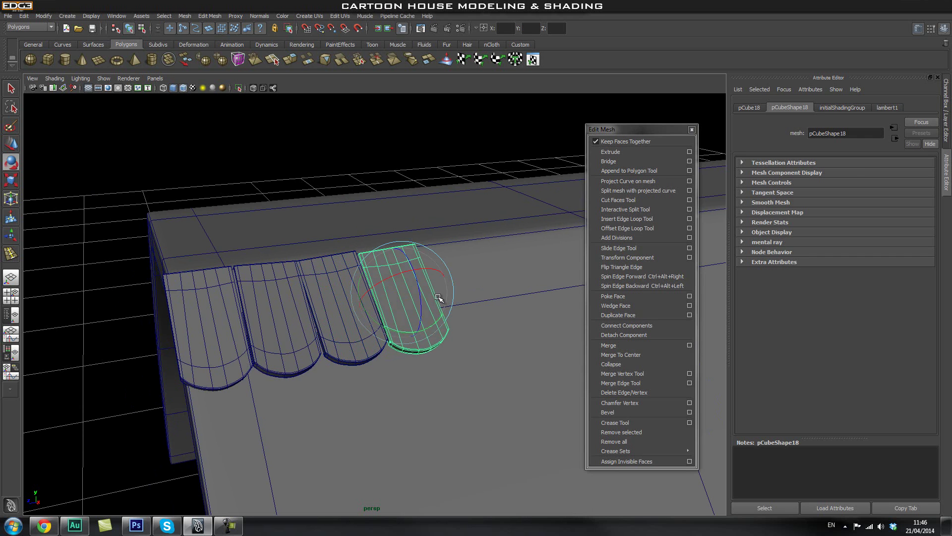
pyautogui.press('w')
pyautogui.keyDown('alt'); pyautogui.moveTo(453, 311); pyautogui.dragTo(397, 333); pyautogui.keyUp('alt')
# Step: Duplicate one more plank with Shift+D and tilt it into line with the roof
pyautogui.hotkey('shift', 'd')
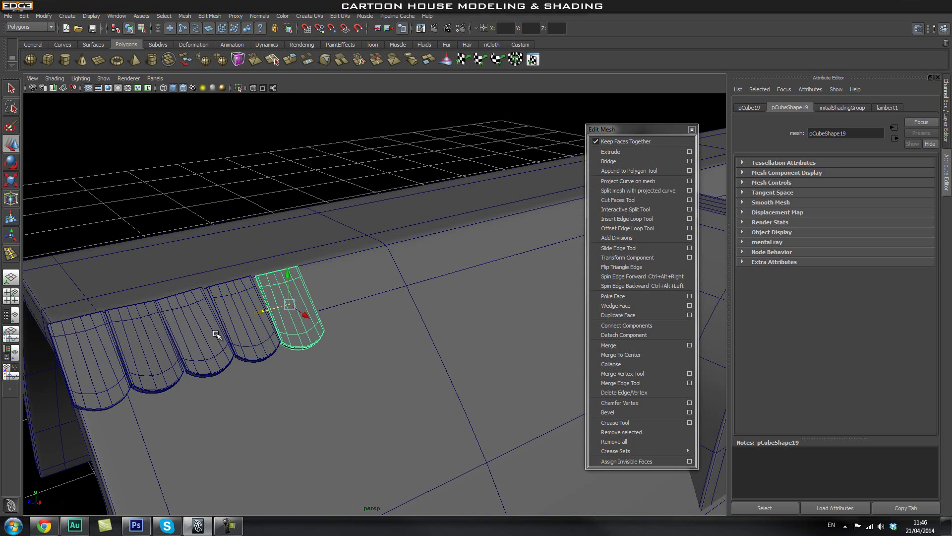
pyautogui.press('e')
pyautogui.moveTo(323, 299); pyautogui.dragTo(328, 300)
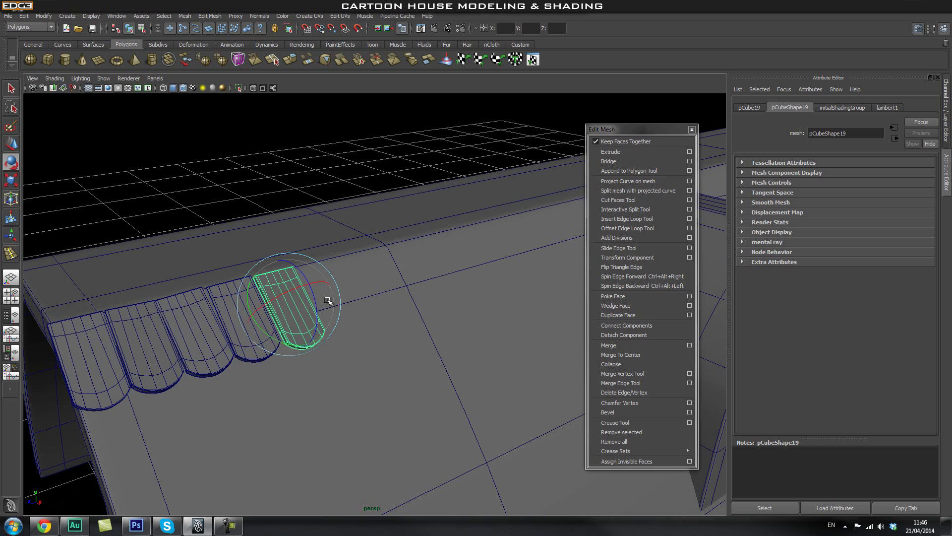
pyautogui.moveTo(264, 285); pyautogui.dragTo(264, 291)
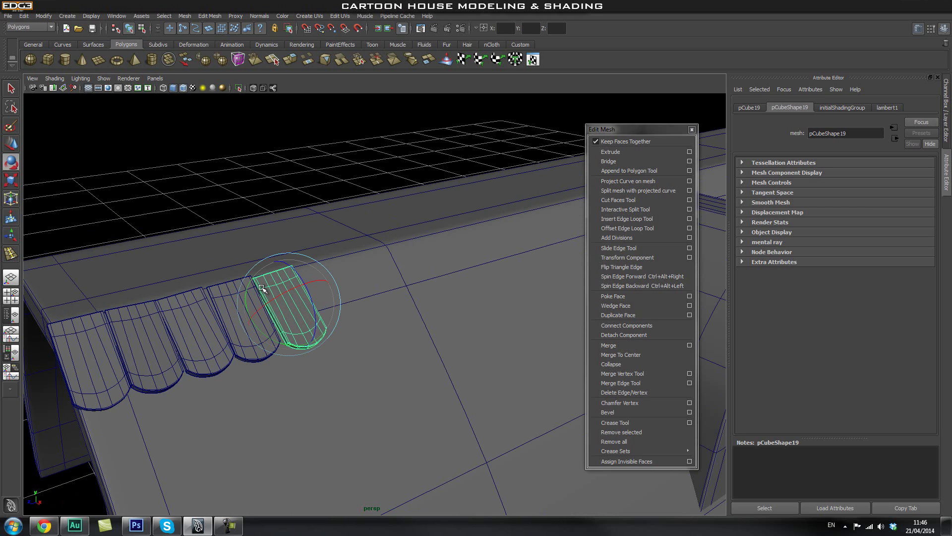
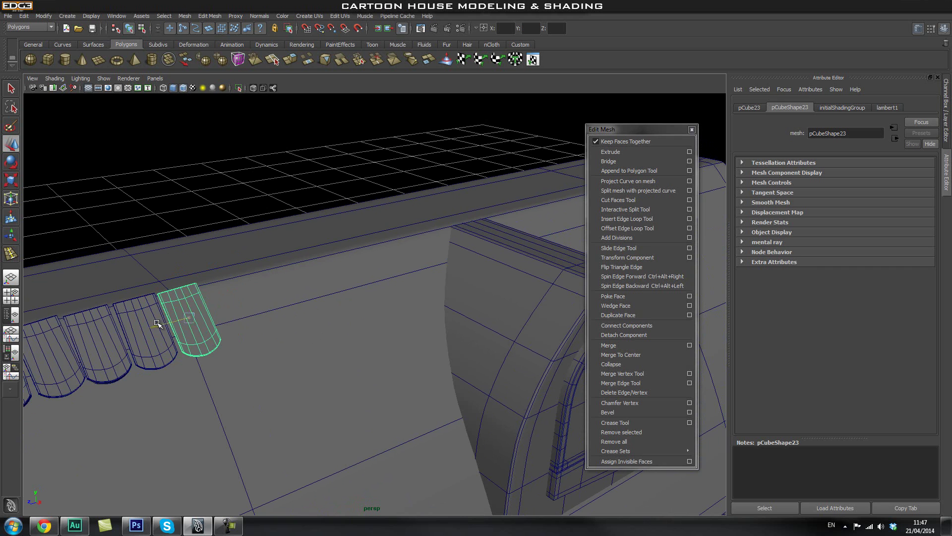
# Step: Add another shingle copy beside the row and fine-tune its position and tilt
pyautogui.press('e')
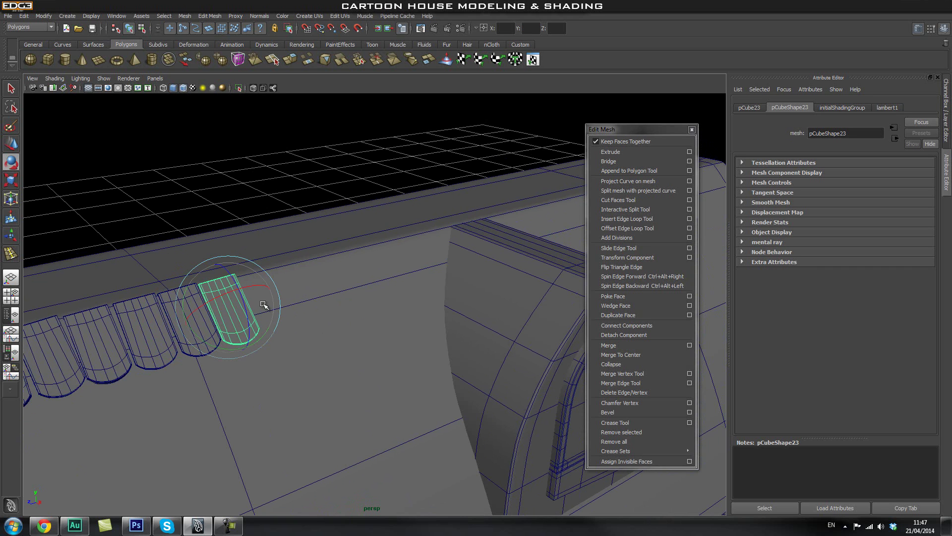
pyautogui.hotkey('ctrl', 'd')
pyautogui.press('w')
pyautogui.moveTo(201, 314); pyautogui.dragTo(246, 303)
pyautogui.press('e')
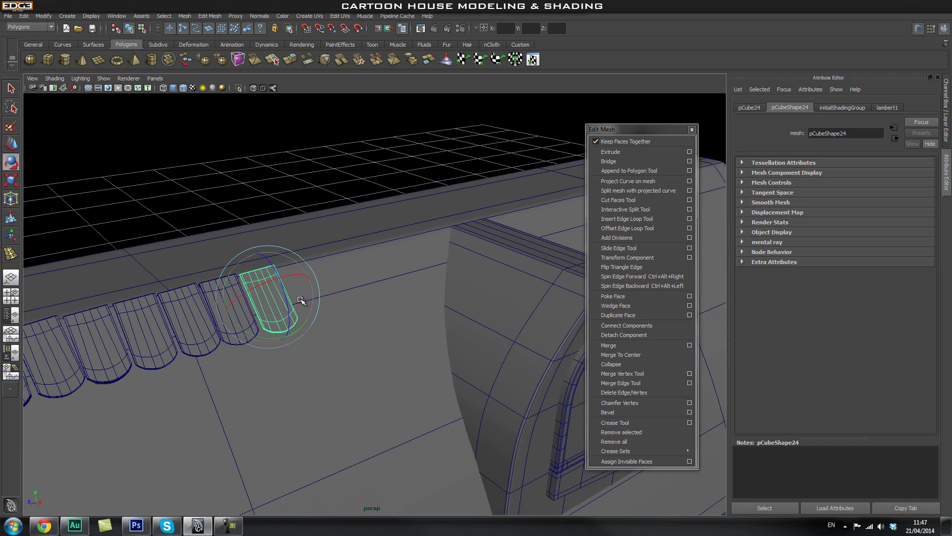
pyautogui.press('w')
pyautogui.moveTo(240, 306); pyautogui.dragTo(284, 303)
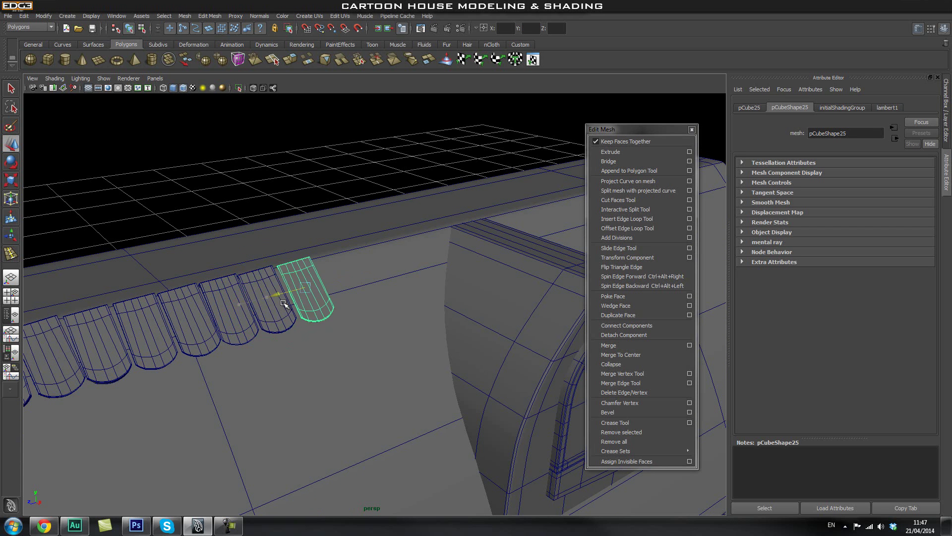
pyautogui.press('e')
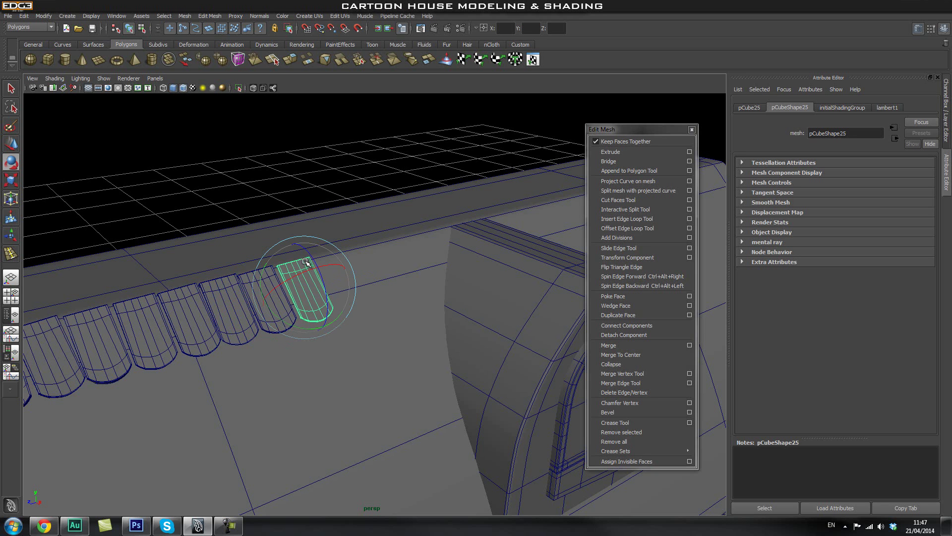
pyautogui.press('w')
# Step: Duplicate two more shingles, sliding each right along the eave and tilting it to fit the roof
pyautogui.hotkey('ctrl', 'd')
pyautogui.keyDown('alt'); pyautogui.moveTo(277, 298); pyautogui.dragTo(215, 332); pyautogui.keyUp('alt')
pyautogui.moveTo(210, 320); pyautogui.dragTo(248, 311, button='middle')
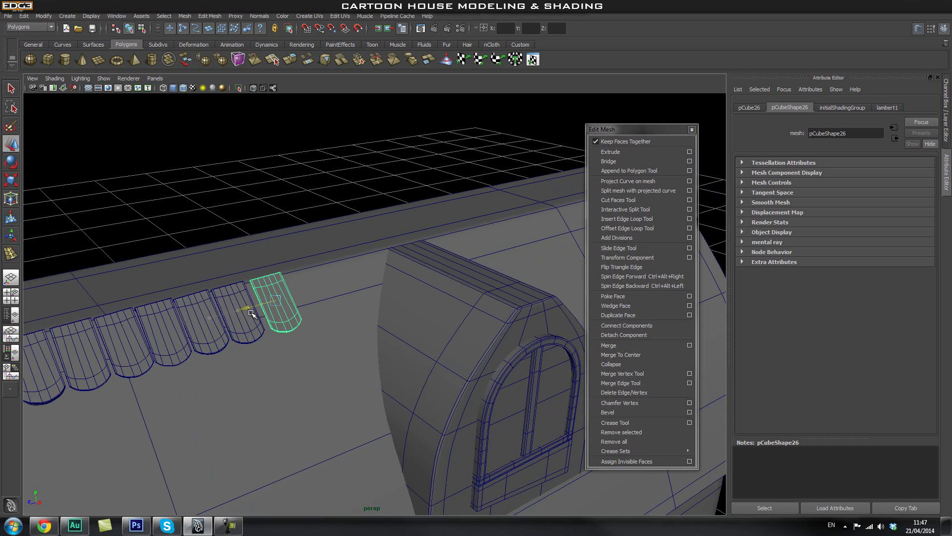
pyautogui.press('e')
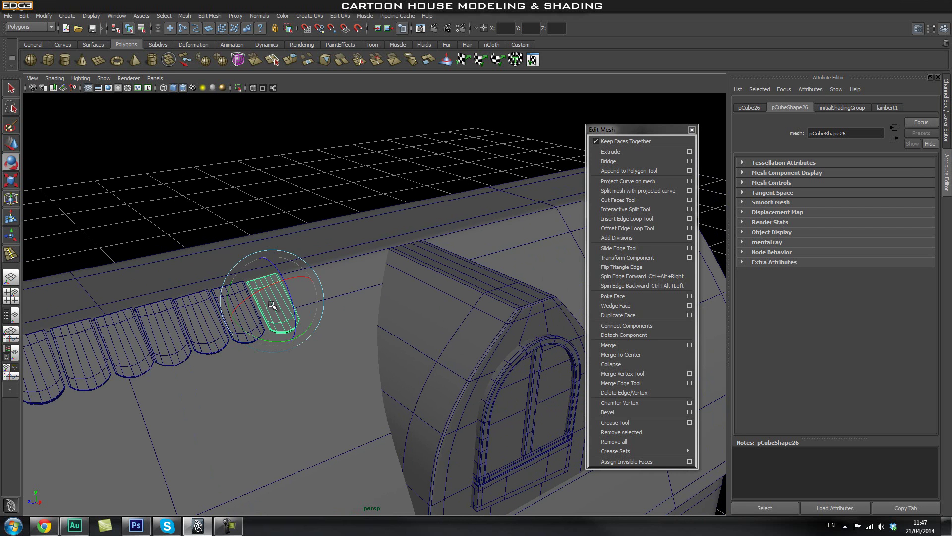
pyautogui.press('w')
pyautogui.moveTo(247, 311); pyautogui.dragTo(341, 294, button='middle')
pyautogui.press('e')
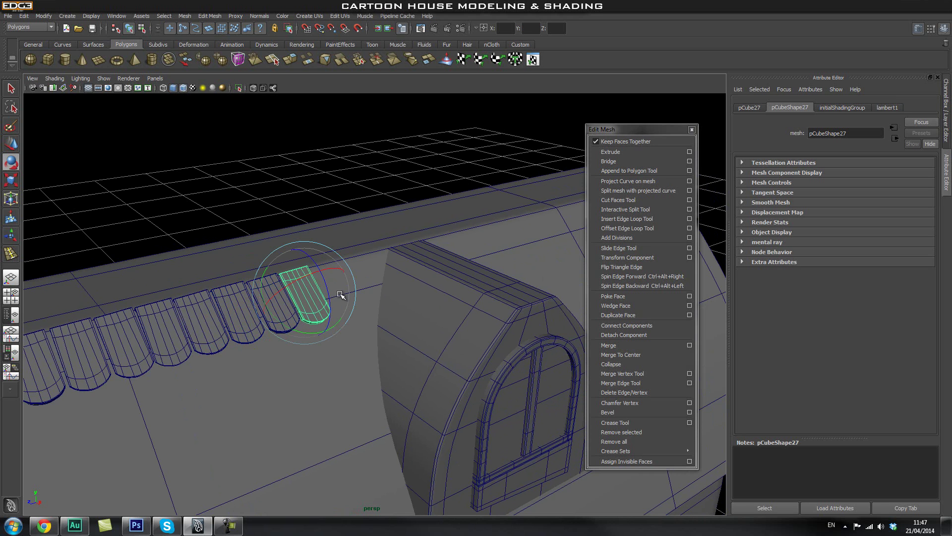
pyautogui.press('w')
pyautogui.moveTo(275, 310); pyautogui.dragTo(310, 299)
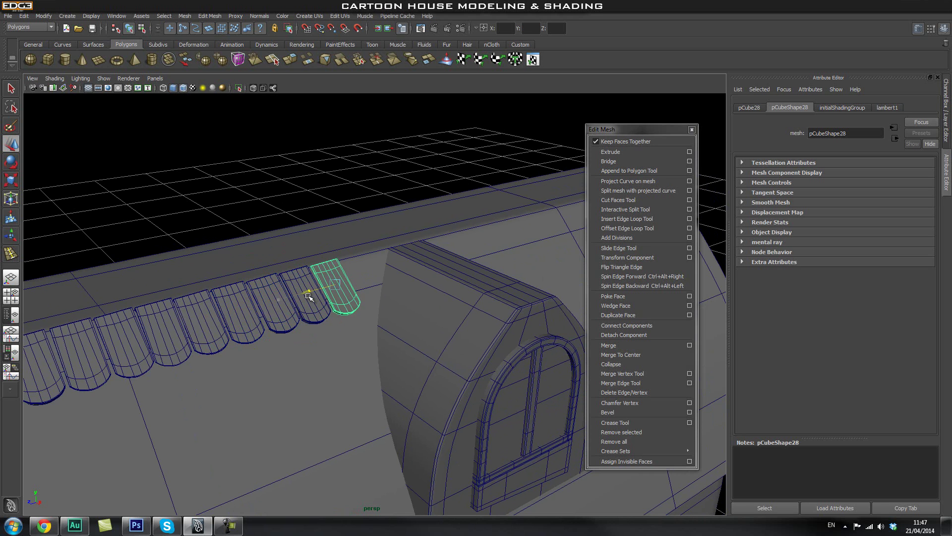
pyautogui.press('e')
pyautogui.moveTo(375, 298); pyautogui.dragTo(372, 296, button='middle')
# Step: Slide another shingle copy toward the dormer and zoom in on that area
pyautogui.press('w')
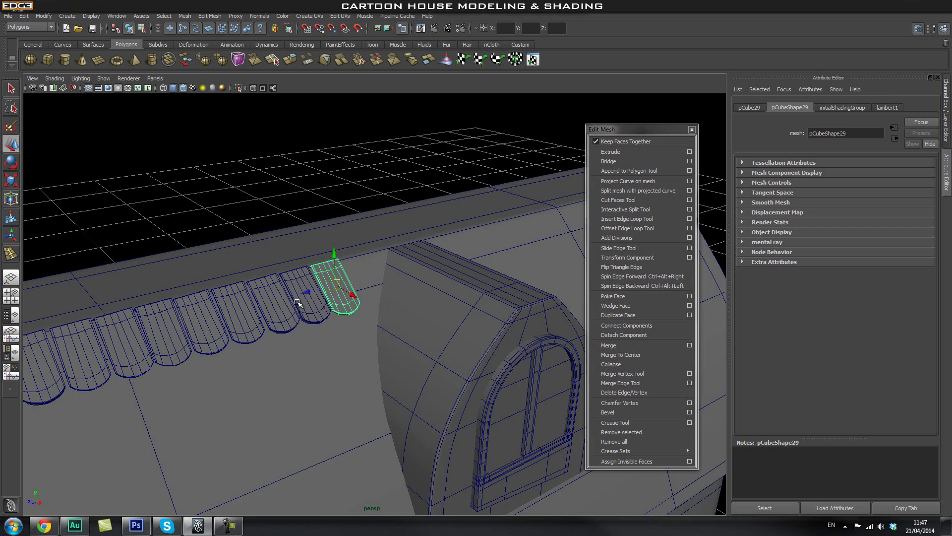
pyautogui.hotkey('ctrl', 'd')
pyautogui.moveTo(309, 300); pyautogui.dragTo(336, 296)
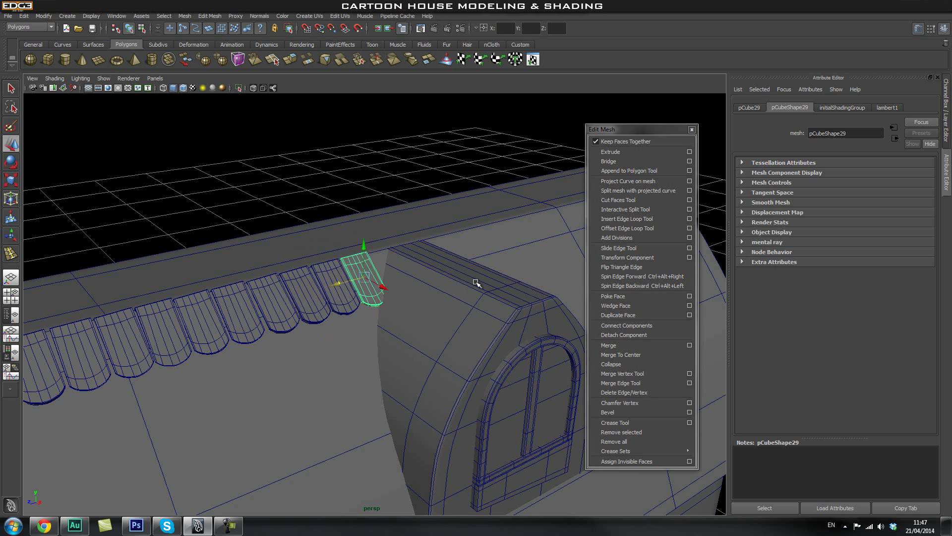
pyautogui.keyDown('alt'); pyautogui.moveTo(478, 281); pyautogui.dragTo(309, 320, button='middle'); pyautogui.keyUp('alt')
pyautogui.keyDown('alt'); pyautogui.moveTo(324, 312); pyautogui.dragTo(368, 310, button='right'); pyautogui.keyUp('alt')
pyautogui.keyDown('alt'); pyautogui.moveTo(368, 310); pyautogui.dragTo(308, 332, button='middle'); pyautogui.keyUp('alt')
pyautogui.keyDown('alt'); pyautogui.moveTo(320, 323); pyautogui.dragTo(376, 324, button='right'); pyautogui.keyUp('alt')
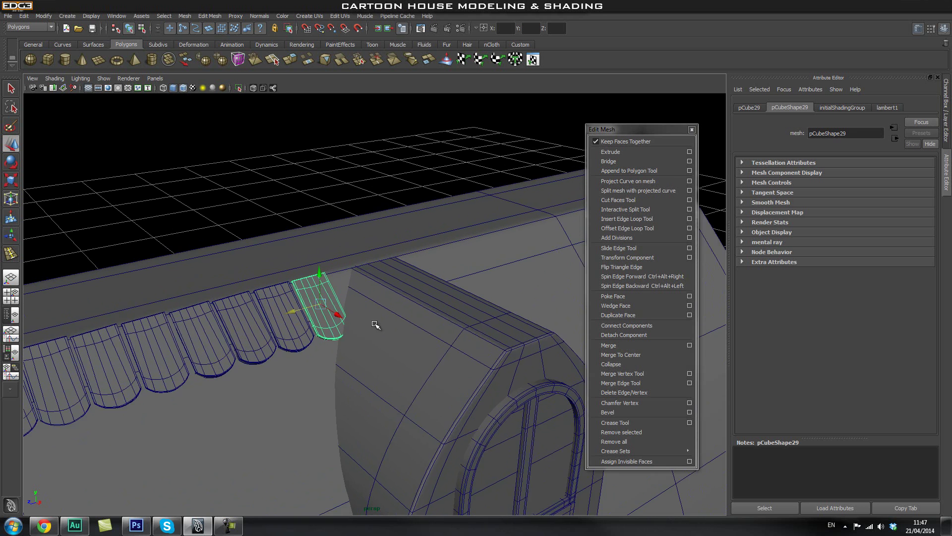
pyautogui.keyDown('alt'); pyautogui.moveTo(374, 315); pyautogui.dragTo(316, 321, button='middle'); pyautogui.keyUp('alt')
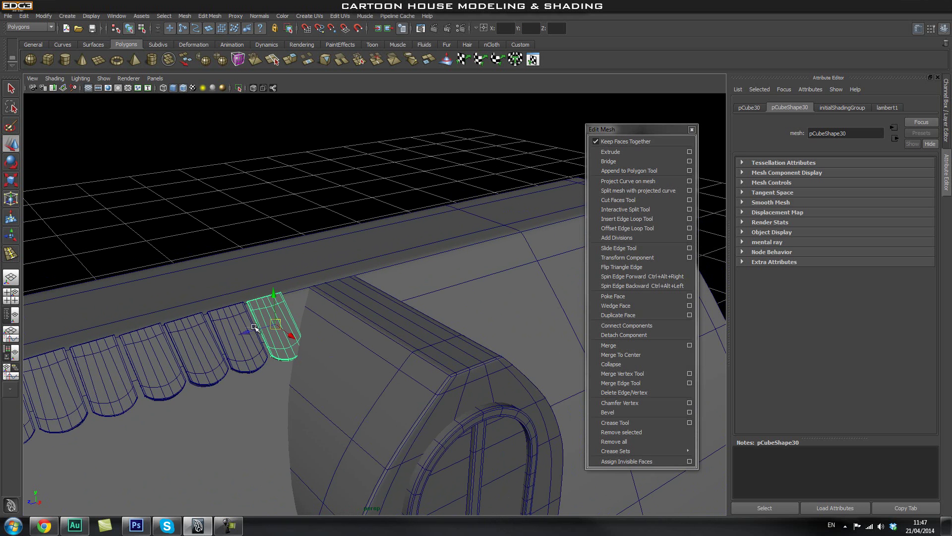
# Step: Rest the last shingle on the dormer's roof, nudging it slightly left
pyautogui.moveTo(287, 328)
pyautogui.mouseDown(button='middle')
pyautogui.moveTo(297, 327)
pyautogui.moveTo(290, 332)
pyautogui.mouseUp(button='middle')
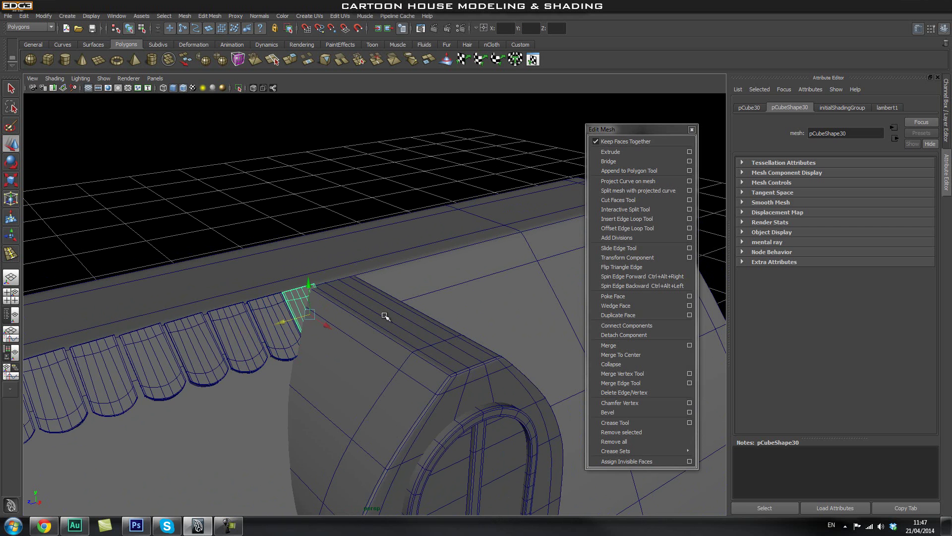
pyautogui.keyDown('alt'); pyautogui.moveTo(386, 316); pyautogui.dragTo(297, 341, button='middle'); pyautogui.keyUp('alt')
pyautogui.moveTo(203, 356); pyautogui.dragTo(280, 335, button='middle')
pyautogui.keyDown('alt'); pyautogui.moveTo(428, 338); pyautogui.dragTo(370, 357); pyautogui.keyUp('alt')
pyautogui.keyDown('alt'); pyautogui.moveTo(433, 320); pyautogui.dragTo(257, 362, button='middle'); pyautogui.keyUp('alt')
pyautogui.moveTo(204, 291); pyautogui.dragTo(139, 300, button='middle')
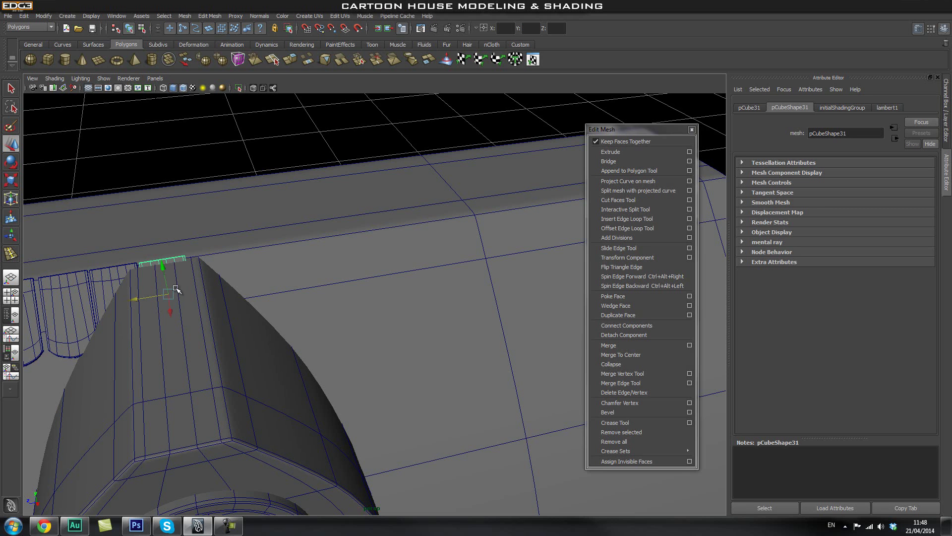
# Step: Carry the shingles across the dormer ridge, placing copies over and just past the dormer
pyautogui.moveTo(141, 303); pyautogui.dragTo(186, 303, button='middle')
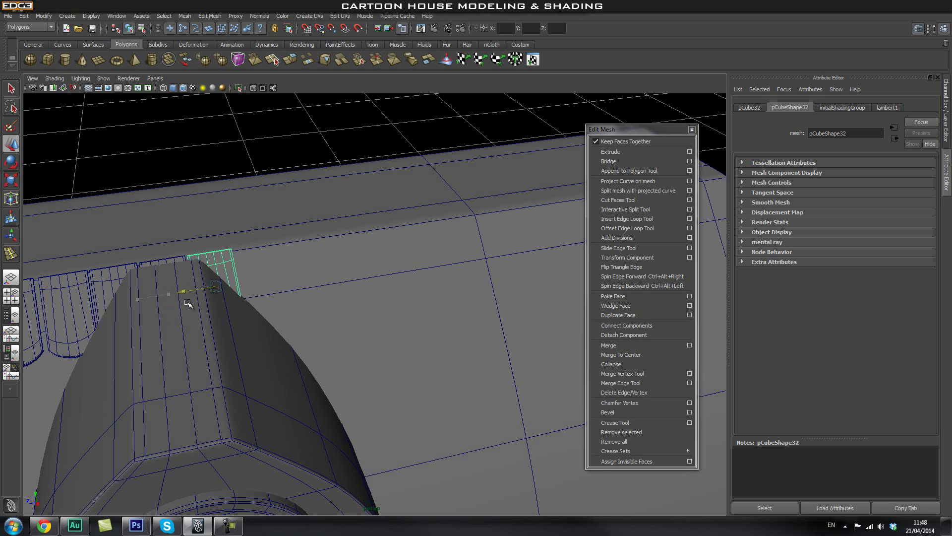
pyautogui.press('e')
pyautogui.press('w')
pyautogui.moveTo(187, 293); pyautogui.dragTo(238, 296, button='middle')
pyautogui.press('e')
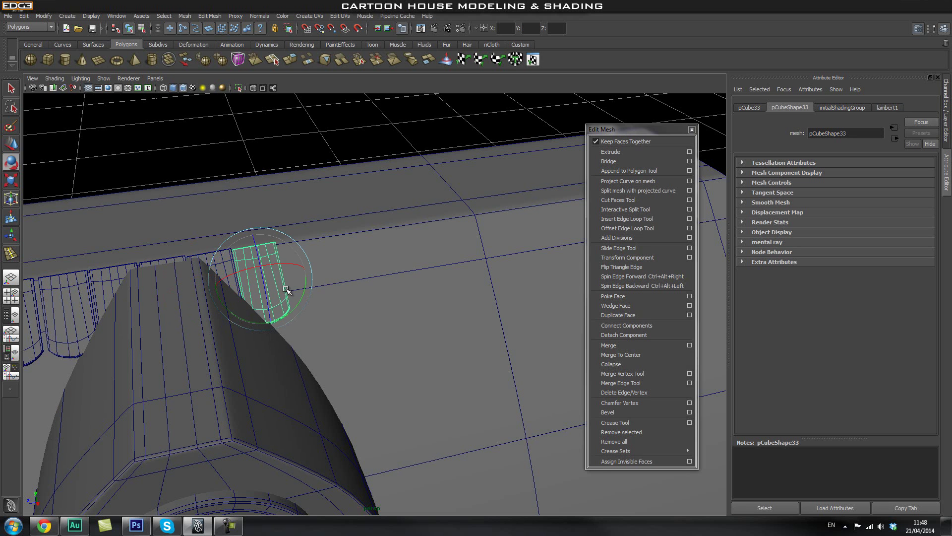
pyautogui.press('w')
pyautogui.moveTo(223, 287); pyautogui.dragTo(282, 281, button='middle')
pyautogui.press('e')
# Step: Add shingle copies along the eave beyond the dormer, tilting them to follow the roof curve
pyautogui.hotkey('ctrl', 'd')
pyautogui.press('w')
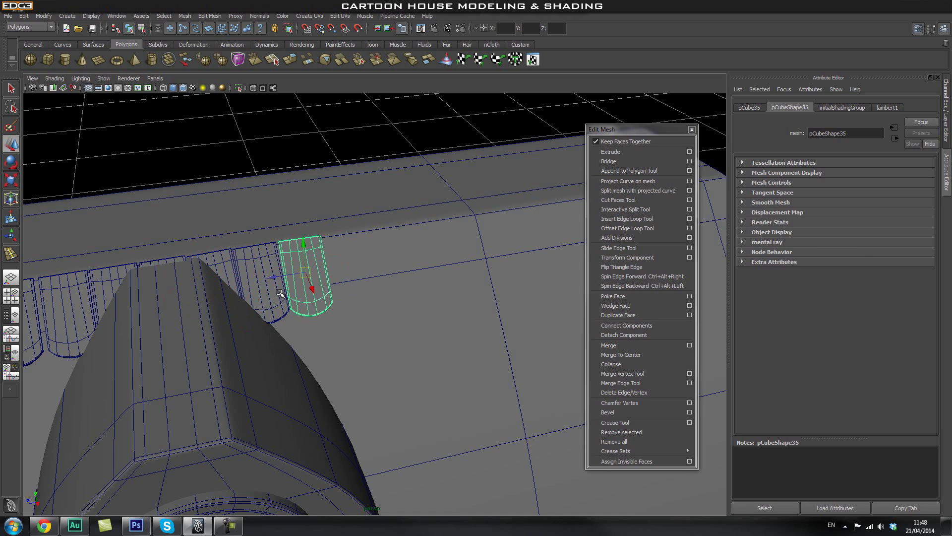
pyautogui.moveTo(274, 276); pyautogui.dragTo(366, 274)
pyautogui.press('e')
pyautogui.press('w')
pyautogui.hotkey('ctrl', 'd')
pyautogui.hotkey('ctrl', 'd')
pyautogui.press('e')
pyautogui.moveTo(426, 265); pyautogui.dragTo(432, 261)
pyautogui.press('w')
pyautogui.hotkey('ctrl', 'd')
pyautogui.press('e')
pyautogui.keyDown('alt'); pyautogui.moveTo(502, 273); pyautogui.dragTo(342, 292, button='middle'); pyautogui.keyUp('alt')
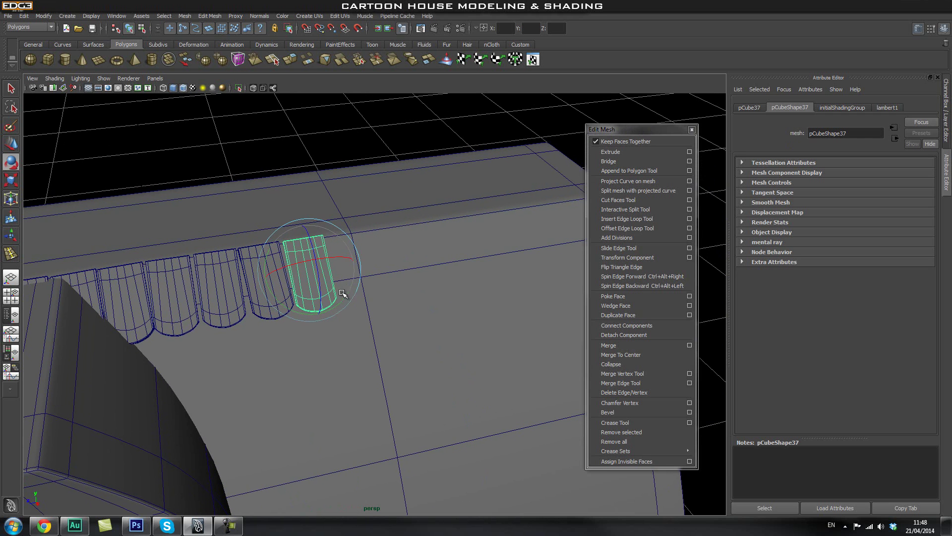
# Step: Keep extending the row with more tilted shingle copies along the eave
pyautogui.press('w')
pyautogui.hotkey('ctrl', 'd')
pyautogui.moveTo(316, 285); pyautogui.dragTo(377, 270)
pyautogui.press('e')
pyautogui.press('w')
pyautogui.press('e')
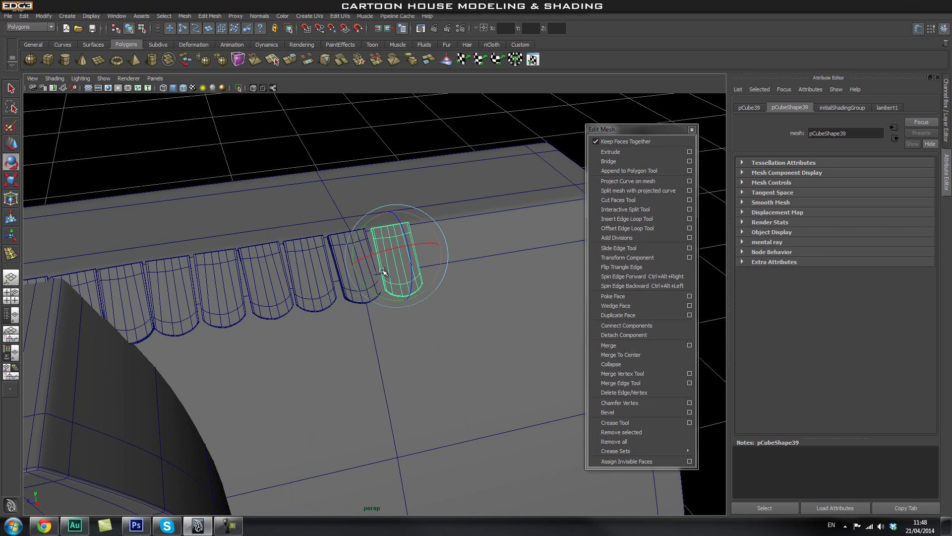
pyautogui.keyDown('alt'); pyautogui.moveTo(472, 269); pyautogui.dragTo(370, 306, button='middle'); pyautogui.keyUp('alt')
pyautogui.hotkey('ctrl', 'd')
pyautogui.press('w')
pyautogui.moveTo(299, 292); pyautogui.dragTo(341, 284)
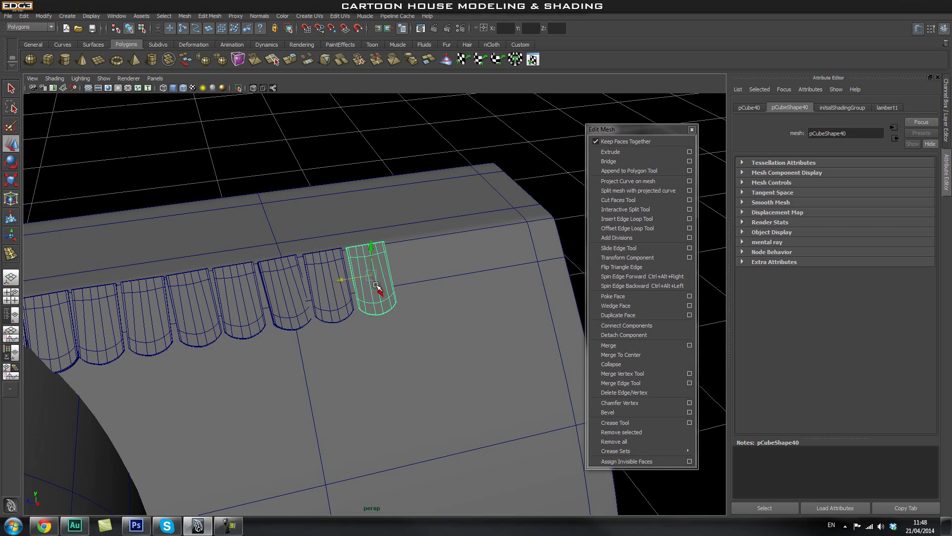
pyautogui.press('e')
# Step: Place the final shingle copies out to the roof's corner
pyautogui.hotkey('ctrl', 'd')
pyautogui.press('w')
pyautogui.moveTo(347, 282); pyautogui.dragTo(487, 275)
pyautogui.press('e')
pyautogui.hotkey('ctrl', 'd')
pyautogui.press('w')
pyautogui.press('e')
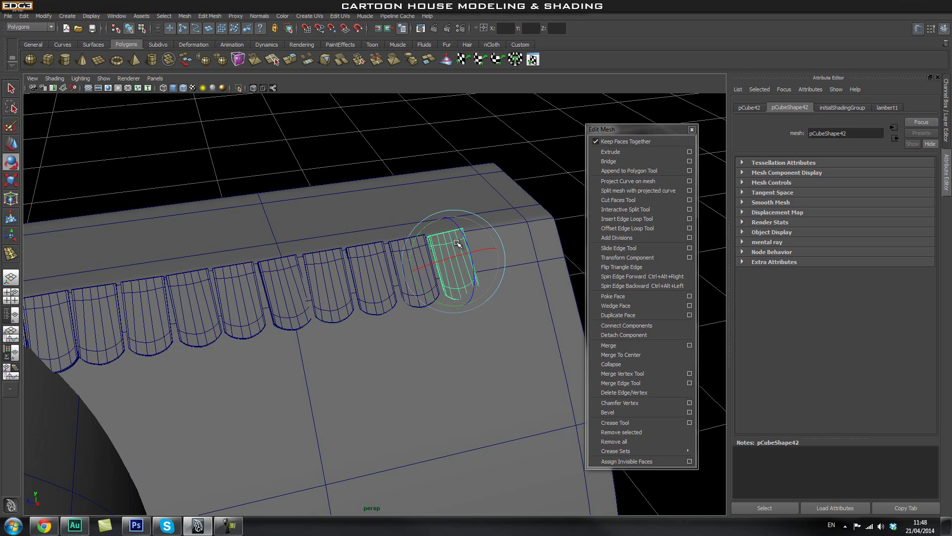
pyautogui.hotkey('ctrl', 'd')
pyautogui.press('w')
pyautogui.moveTo(427, 267); pyautogui.dragTo(463, 265)
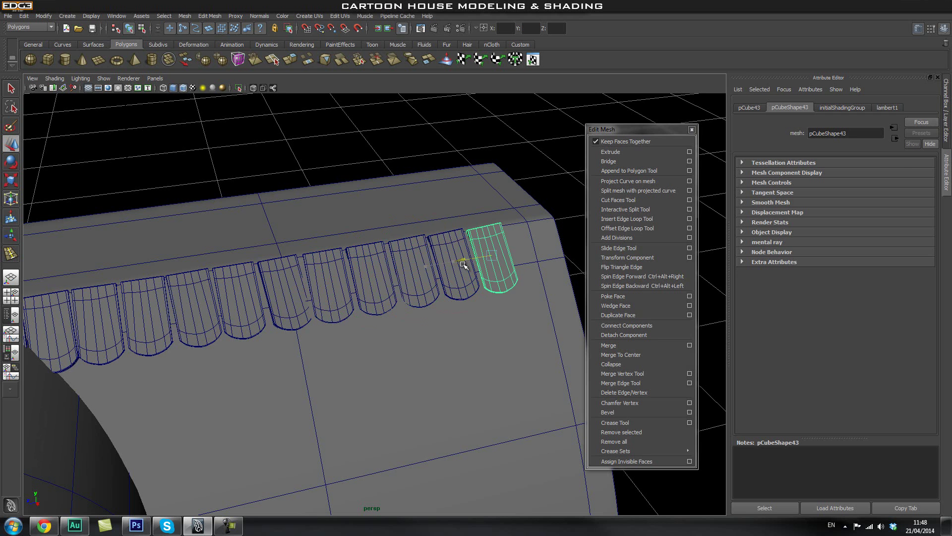
# Step: Reposition the rightmost corner shingle and undo the extra duplicate
pyautogui.click(461, 268)
pyautogui.press('e')
pyautogui.press('q')
pyautogui.click(496, 246)
pyautogui.press('e')
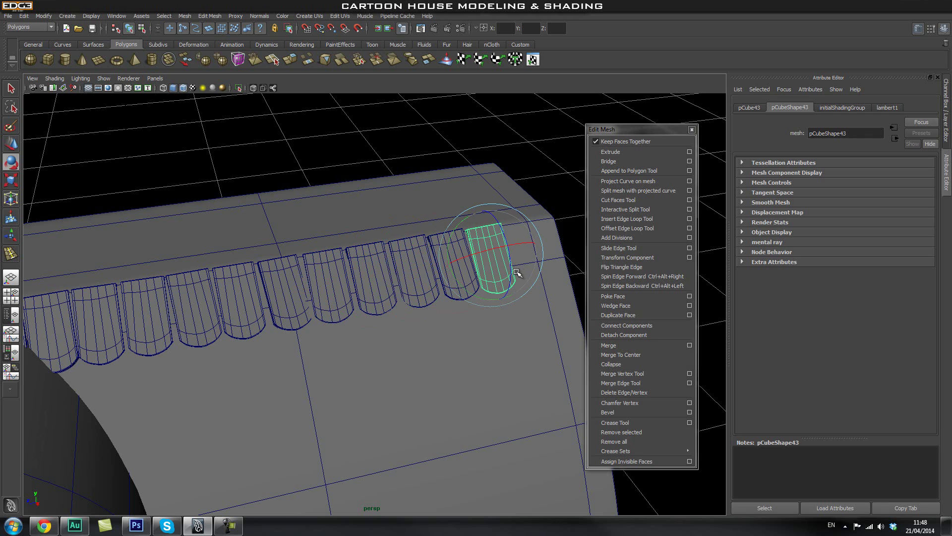
pyautogui.press('w')
pyautogui.moveTo(469, 260); pyautogui.dragTo(442, 268)
pyautogui.press('e')
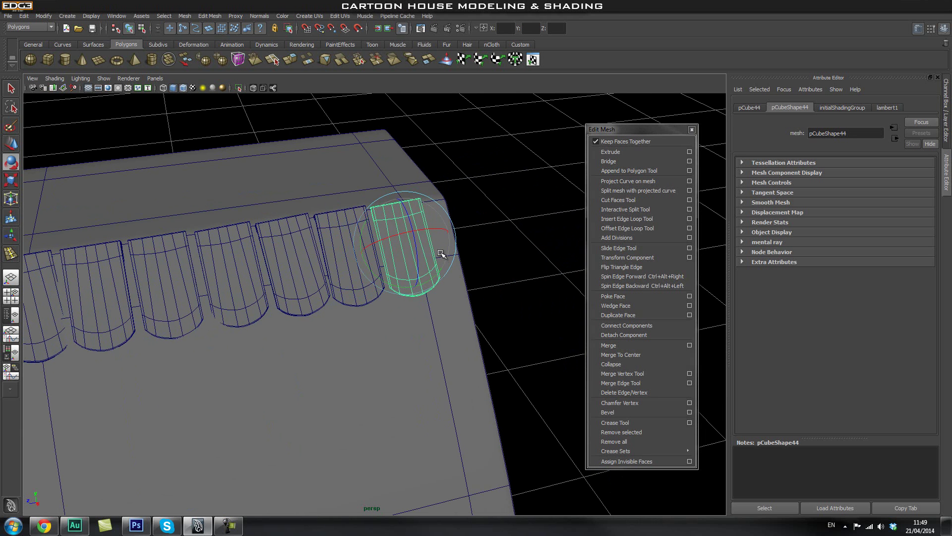
pyautogui.hotkey('ctrl', 'd')
pyautogui.press('w')
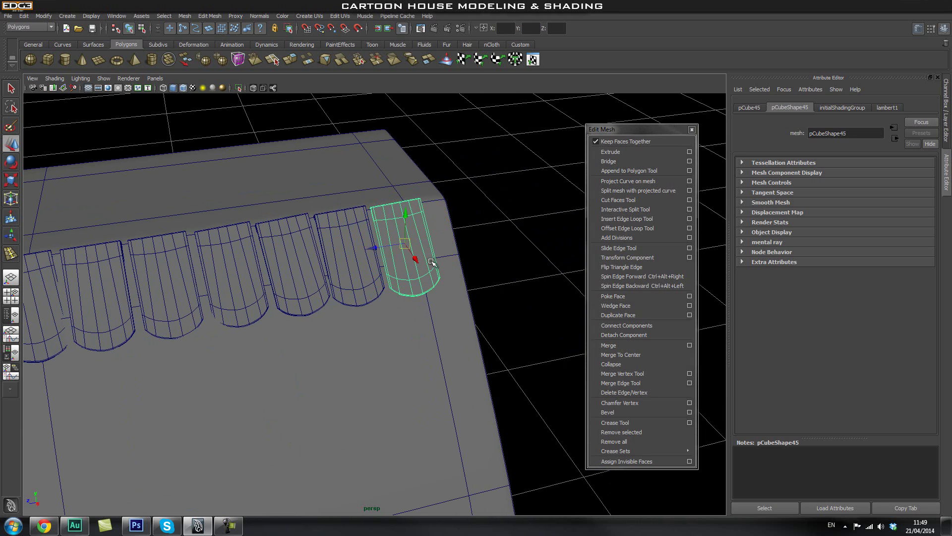
pyautogui.hotkey('ctrl', 'z')
# Step: Slide the end shingles right so each sits against its neighbour
pyautogui.moveTo(373, 251); pyautogui.dragTo(404, 251)
pyautogui.click(370, 254)
pyautogui.moveTo(320, 256); pyautogui.dragTo(358, 255)
pyautogui.click(287, 266)
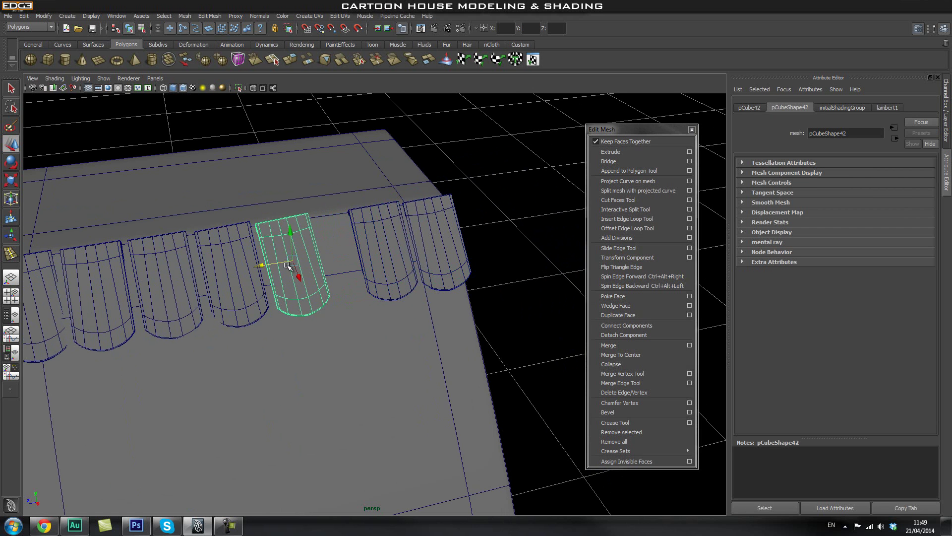
pyautogui.moveTo(264, 261); pyautogui.dragTo(296, 262)
pyautogui.click(259, 272)
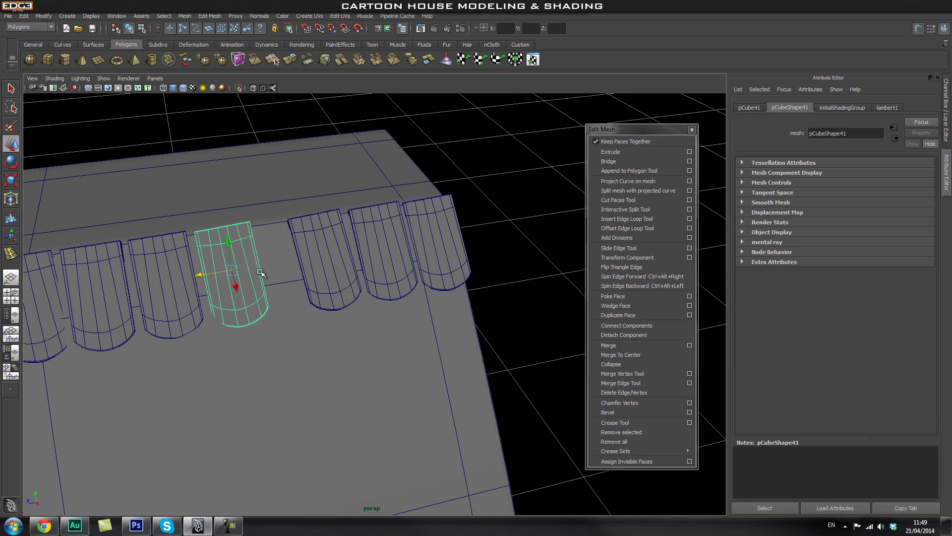
pyautogui.moveTo(198, 274); pyautogui.dragTo(244, 281)
pyautogui.press('e')
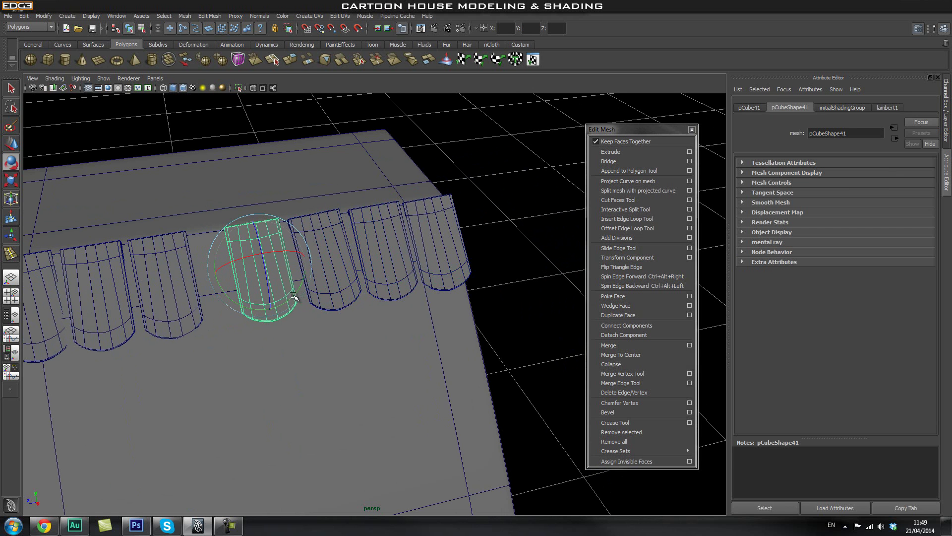
pyautogui.press('w')
pyautogui.click(280, 256)
pyautogui.moveTo(230, 269); pyautogui.dragTo(236, 268)
# Step: Close the gaps for the next shingles leftward, tilting each slightly
pyautogui.click(162, 290)
pyautogui.moveTo(134, 283); pyautogui.dragTo(171, 283)
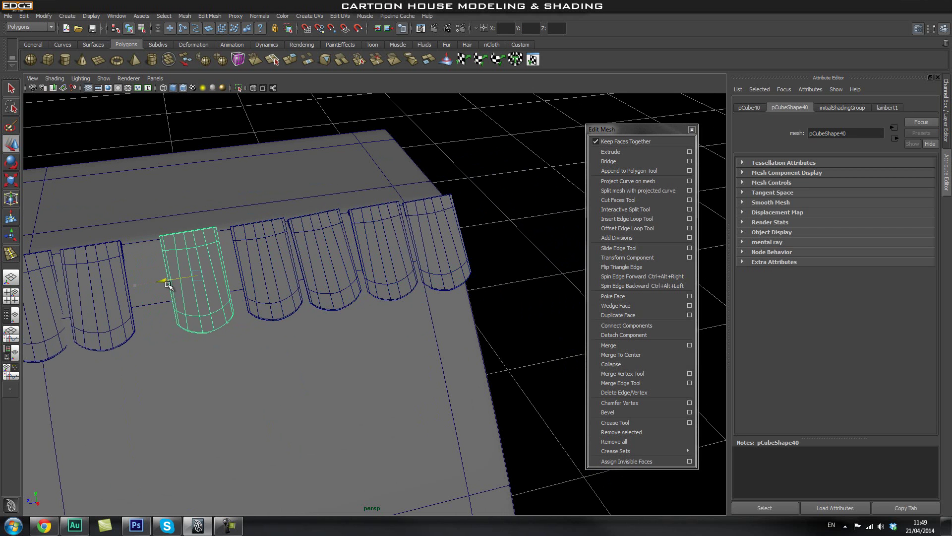
pyautogui.press('e')
pyautogui.moveTo(214, 250); pyautogui.dragTo(216, 249)
pyautogui.keyDown('alt'); pyautogui.moveTo(201, 308); pyautogui.dragTo(303, 306, button='middle'); pyautogui.keyUp('alt')
pyautogui.click(210, 293)
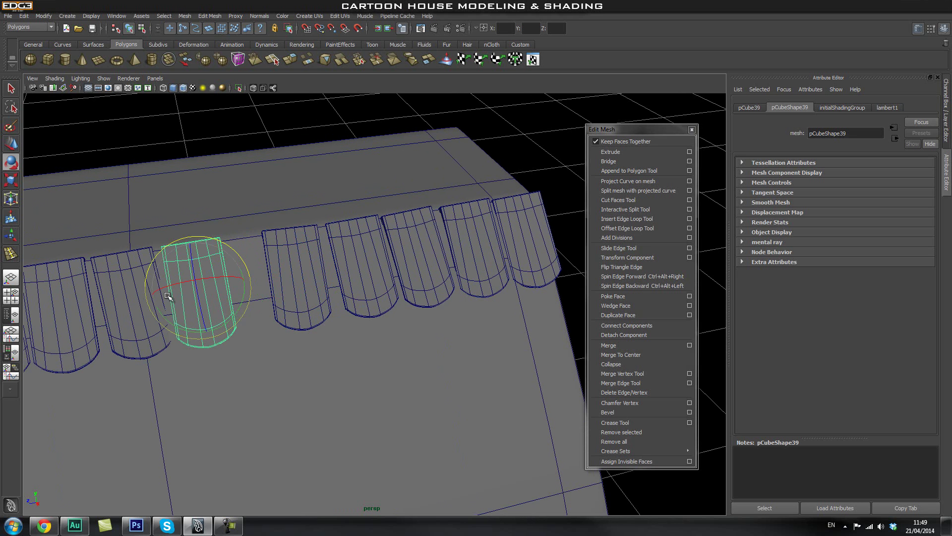
pyautogui.press('w')
pyautogui.moveTo(162, 292); pyautogui.dragTo(193, 289)
pyautogui.press('e')
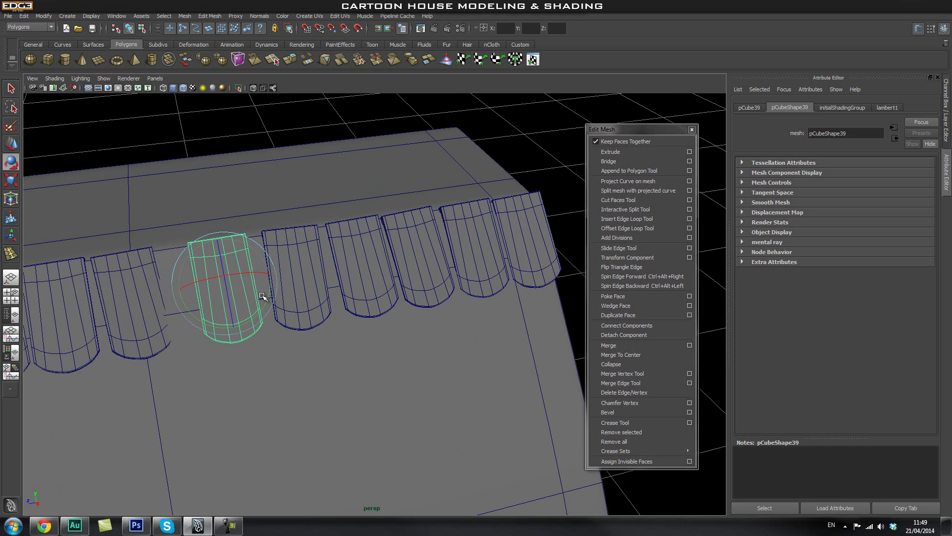
pyautogui.press('w')
pyautogui.press('e')
pyautogui.moveTo(259, 267); pyautogui.dragTo(260, 269)
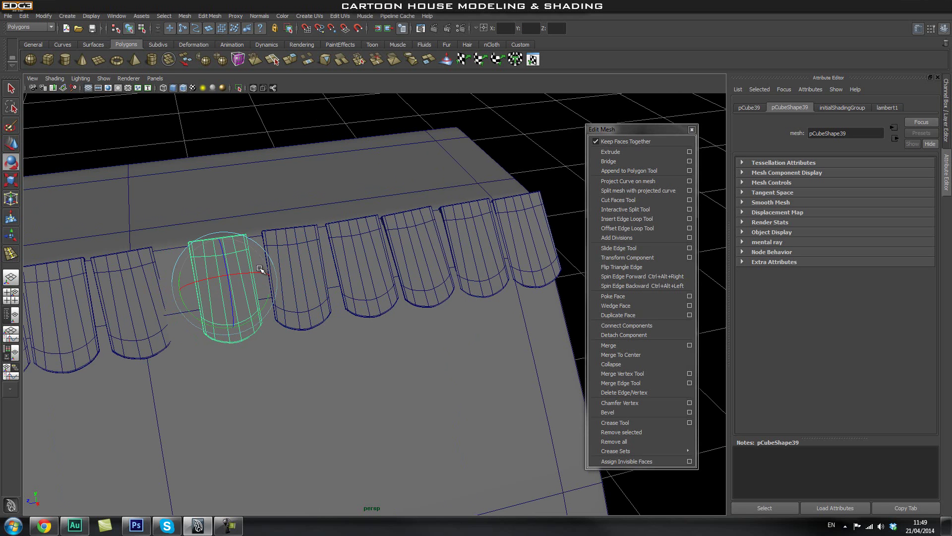
# Step: Respace pCube38 and the remaining left shingles against their neighbours with a slight tilt
pyautogui.click(157, 296)
pyautogui.hotkey('ctrl', 'z')
pyautogui.press('w')
pyautogui.moveTo(100, 299); pyautogui.dragTo(123, 303)
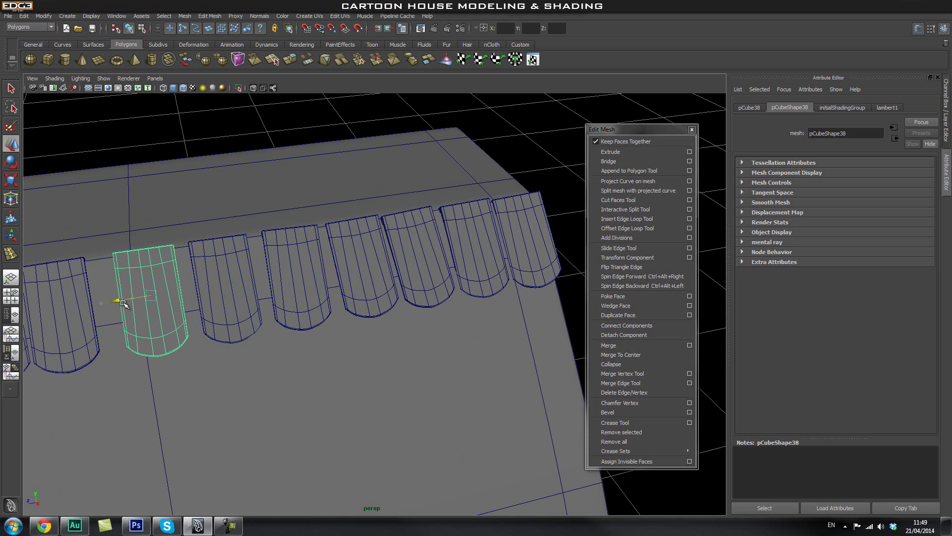
pyautogui.keyDown('alt'); pyautogui.moveTo(124, 303); pyautogui.dragTo(256, 304, button='middle'); pyautogui.keyUp('alt')
pyautogui.click(182, 316)
pyautogui.moveTo(154, 298); pyautogui.dragTo(175, 298)
pyautogui.press('e')
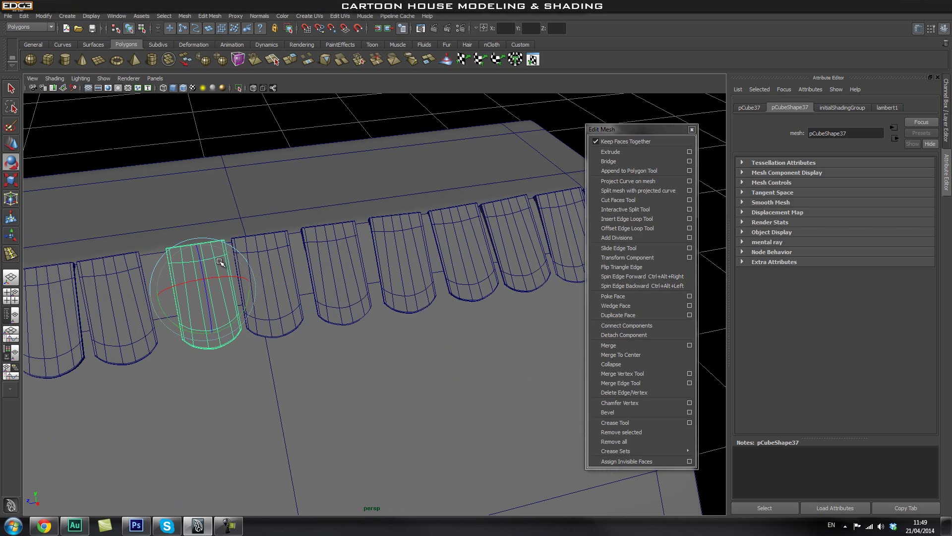
pyautogui.click(125, 300)
pyautogui.press('w')
pyautogui.moveTo(80, 309); pyautogui.dragTo(89, 308)
pyautogui.press('e')
pyautogui.moveTo(146, 276); pyautogui.dragTo(145, 276)
# Step: Zoom out to view the whole roof and switch to the Outliner/Persp layout
pyautogui.click(301, 157)
pyautogui.keyDown('alt'); pyautogui.moveTo(297, 159); pyautogui.dragTo(189, 272, button='right'); pyautogui.keyUp('alt')
pyautogui.keyDown('alt'); pyautogui.moveTo(189, 272); pyautogui.dragTo(308, 285); pyautogui.keyUp('alt')
pyautogui.keyDown('alt'); pyautogui.moveTo(308, 284); pyautogui.dragTo(506, 214, button='middle'); pyautogui.keyUp('alt')
pyautogui.keyDown('alt'); pyautogui.moveTo(506, 214); pyautogui.dragTo(281, 276, button='right'); pyautogui.keyUp('alt')
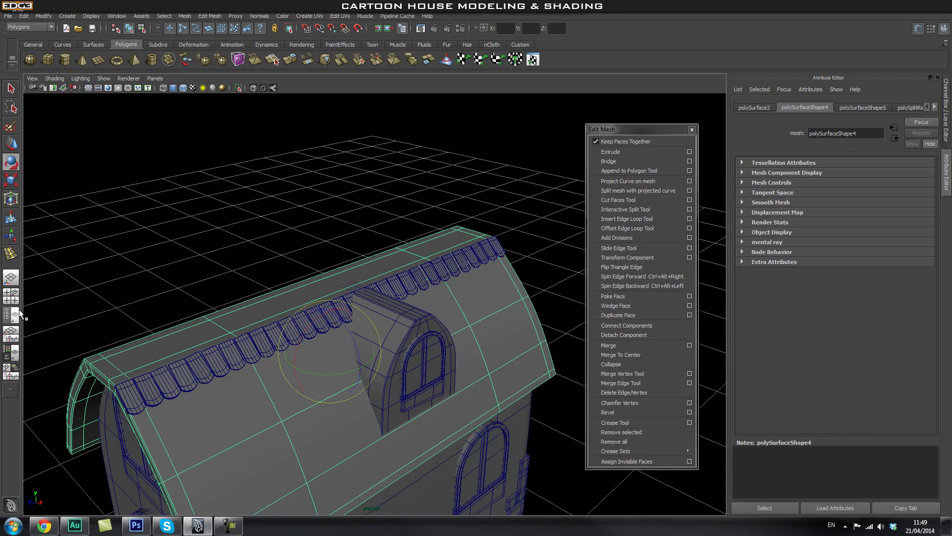
pyautogui.click(11, 315)
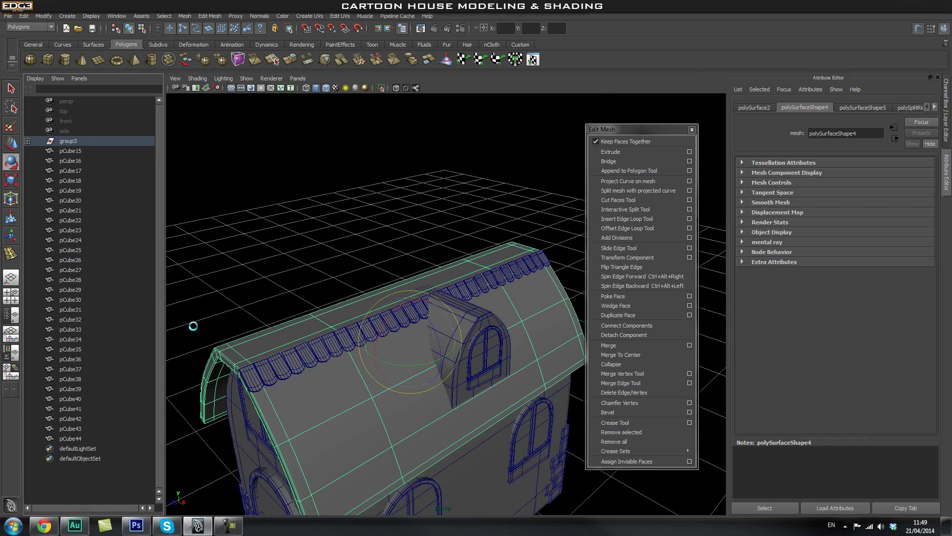
# Step: Group shingles pCube15 through pCube44 and name the group roof_tiles_row_1
pyautogui.click(96, 152)
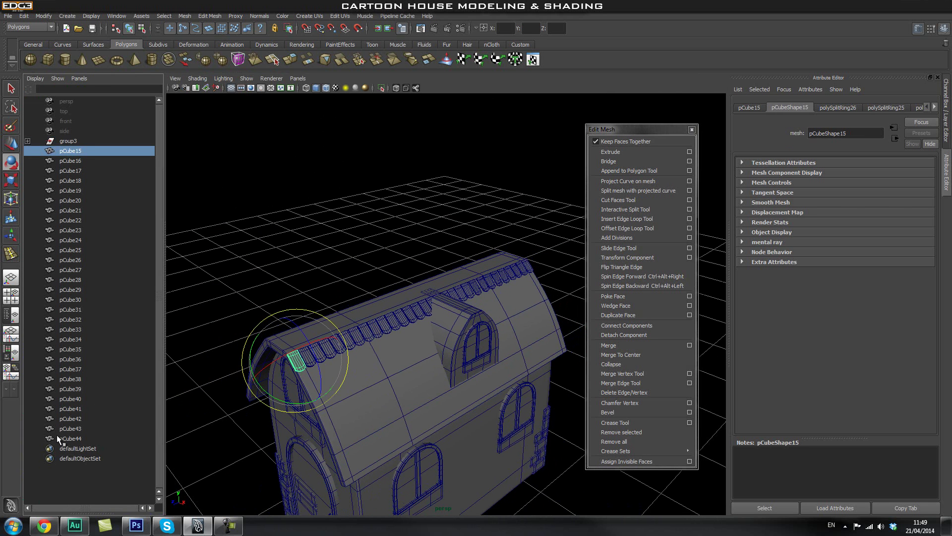
pyautogui.keyDown('shift'); pyautogui.click(56, 437); pyautogui.keyUp('shift')
pyautogui.hotkey('ctrl', 'g')
pyautogui.doubleClick(67, 151)
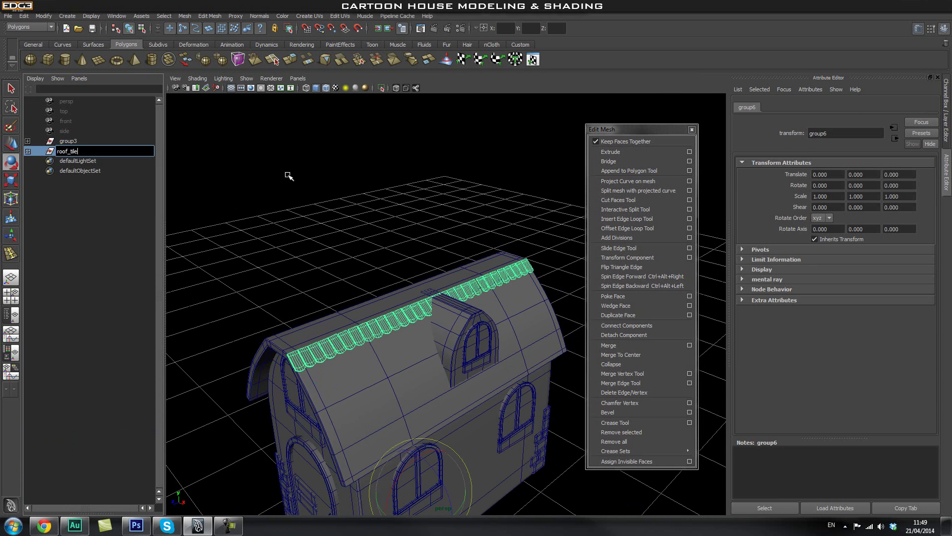
pyautogui.write('roof_tiles_row_1')
pyautogui.press('Return')
pyautogui.keyDown('alt'); pyautogui.moveTo(325, 320); pyautogui.dragTo(474, 264); pyautogui.keyUp('alt')
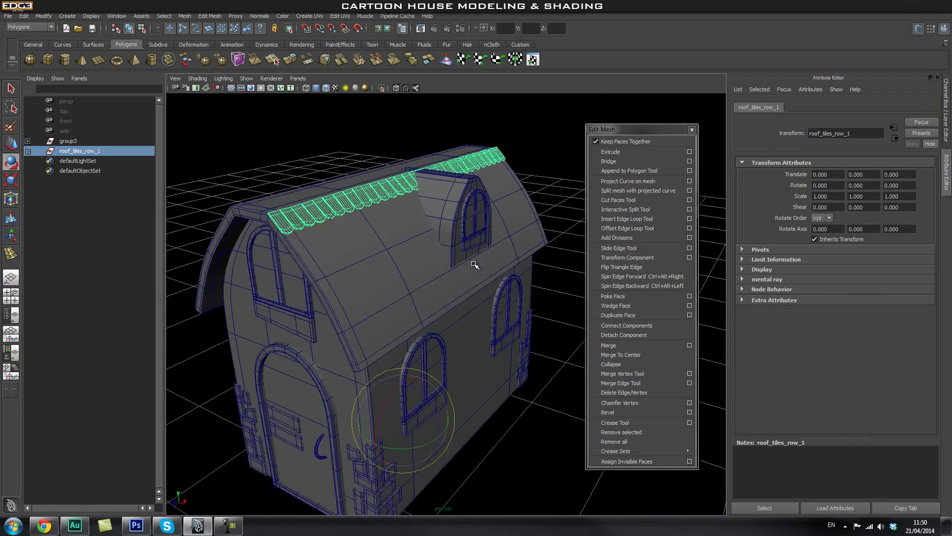
# Step: Center the pivot of the first shingle row on its tiles
pyautogui.press('space')
pyautogui.click(263, 154)
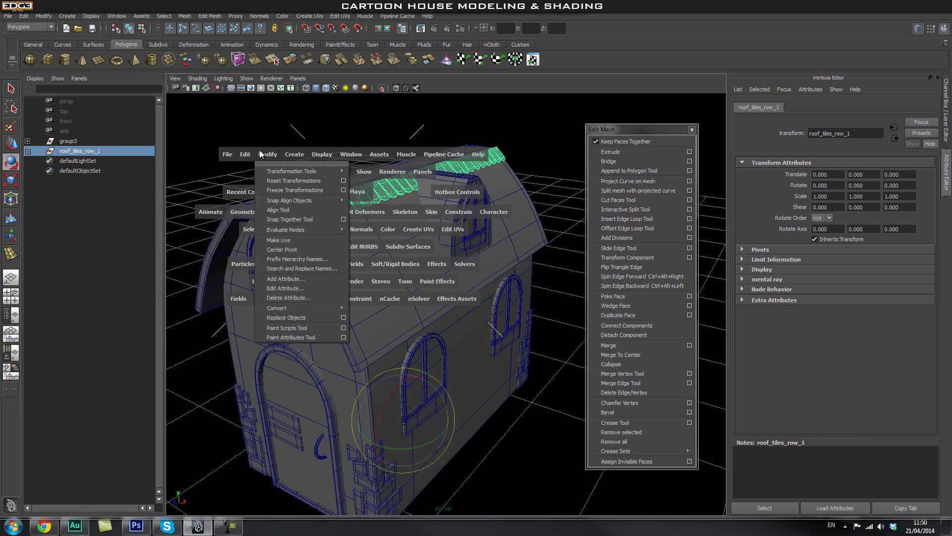
pyautogui.click(302, 250)
pyautogui.keyDown('alt'); pyautogui.moveTo(372, 207); pyautogui.dragTo(393, 322); pyautogui.keyUp('alt')
# Step: Duplicate the row as roof_tiles_row_2, slide it down the slope and tilt it to the curve
pyautogui.hotkey('ctrl', 'd')
pyautogui.press('w')
pyautogui.press('space')
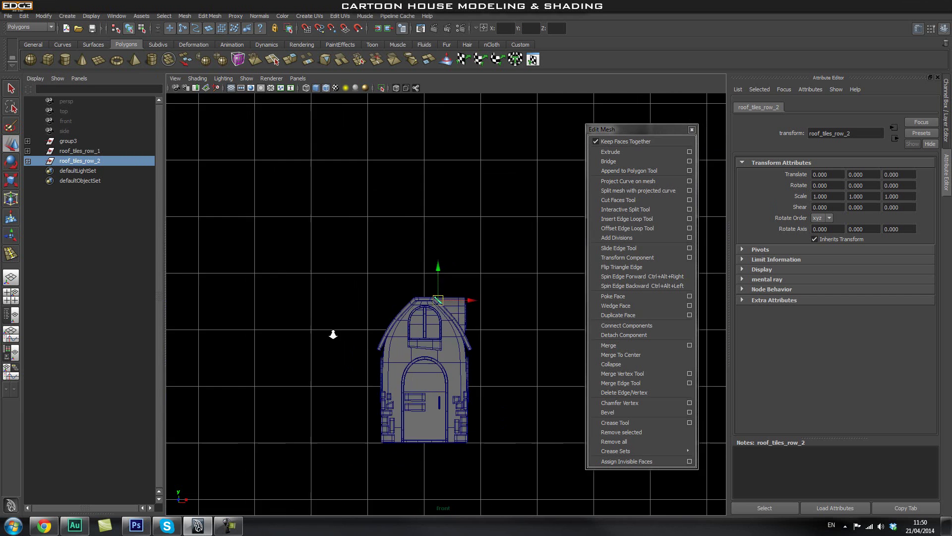
pyautogui.keyDown('alt'); pyautogui.moveTo(333, 334); pyautogui.dragTo(397, 341, button='right'); pyautogui.keyUp('alt')
pyautogui.scroll(-6, 405, 346)
pyautogui.keyDown('alt'); pyautogui.moveTo(403, 346); pyautogui.dragTo(352, 315, button='middle'); pyautogui.keyUp('alt')
pyautogui.scroll(2, 348, 265)
pyautogui.moveTo(335, 244); pyautogui.dragTo(383, 290)
pyautogui.scroll(5, 425, 315)
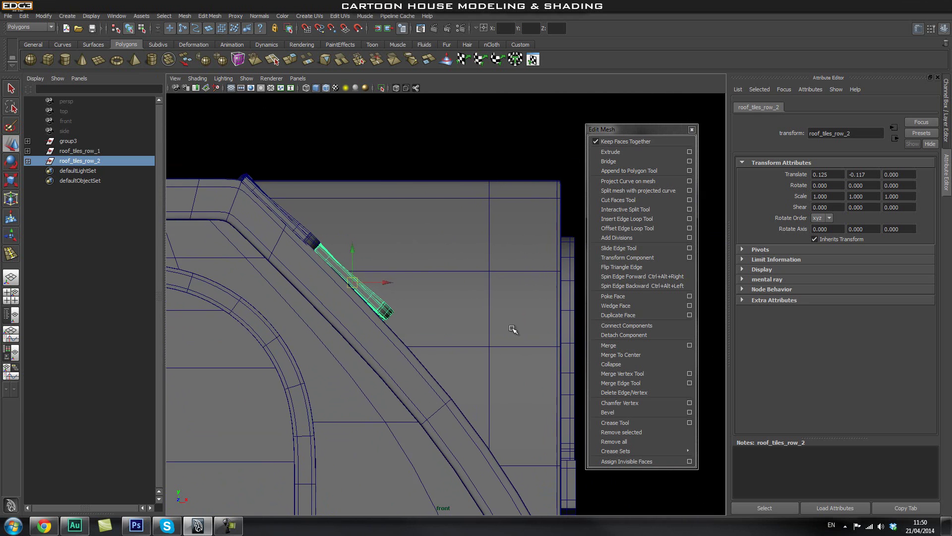
pyautogui.press('e')
pyautogui.moveTo(397, 262); pyautogui.dragTo(418, 362)
pyautogui.press('w')
# Step: Add roof_tiles_row_3 and roof_tiles_row_4 down the slope, each tilted to follow the curve
pyautogui.hotkey('ctrl', 'd')
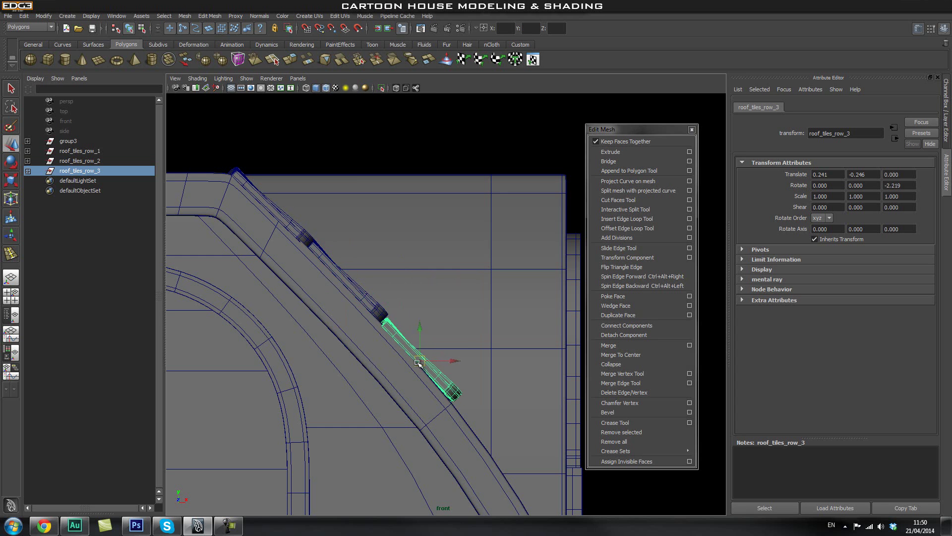
pyautogui.press('e')
pyautogui.moveTo(468, 341); pyautogui.dragTo(466, 350)
pyautogui.press('w')
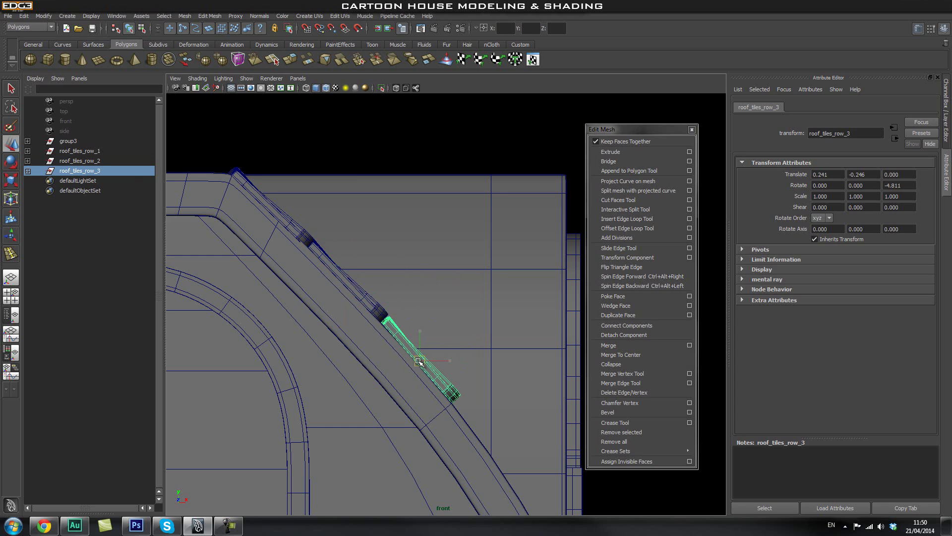
pyautogui.keyDown('alt'); pyautogui.moveTo(419, 362); pyautogui.dragTo(367, 286, button='middle'); pyautogui.keyUp('alt')
pyautogui.hotkey('ctrl', 'd')
pyautogui.moveTo(319, 253); pyautogui.dragTo(397, 343)
pyautogui.moveTo(392, 338); pyautogui.dragTo(388, 333)
pyautogui.press('e')
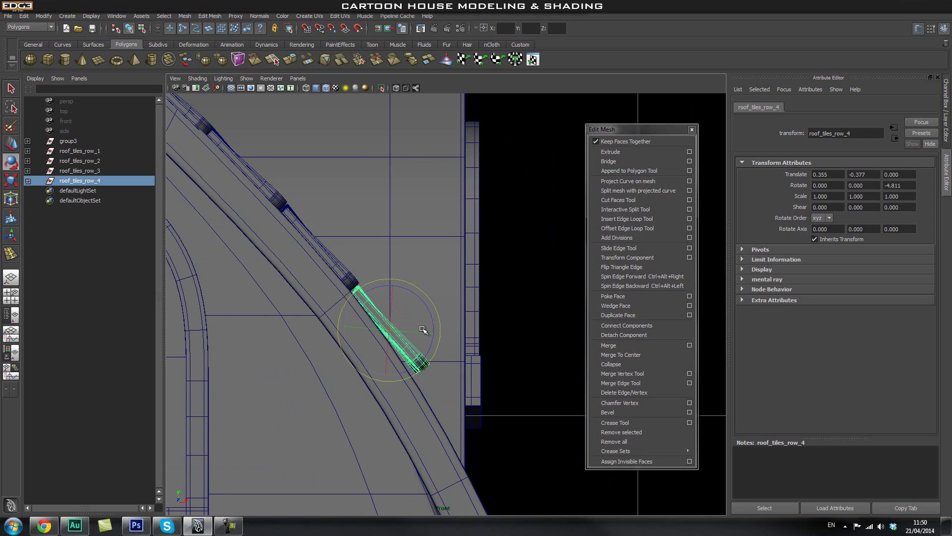
pyautogui.moveTo(435, 313); pyautogui.dragTo(387, 333)
pyautogui.press('w')
# Step: Add roof_tiles_row_5 through roof_tiles_row_7, with row 7 rotated to -23.408
pyautogui.keyDown('alt'); pyautogui.moveTo(421, 380); pyautogui.dragTo(345, 287, button='middle'); pyautogui.keyUp('alt')
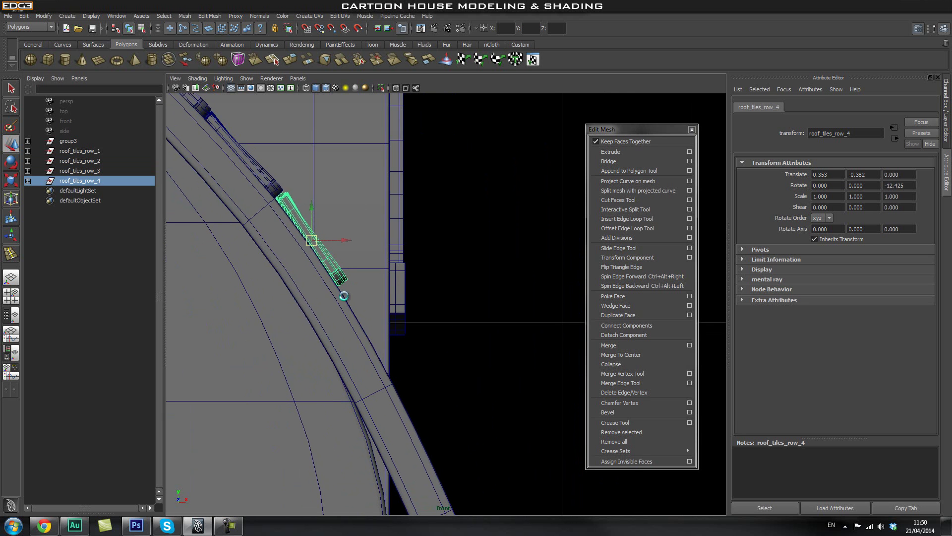
pyautogui.hotkey('ctrl', 'd')
pyautogui.moveTo(312, 240); pyautogui.dragTo(376, 339)
pyautogui.press('e')
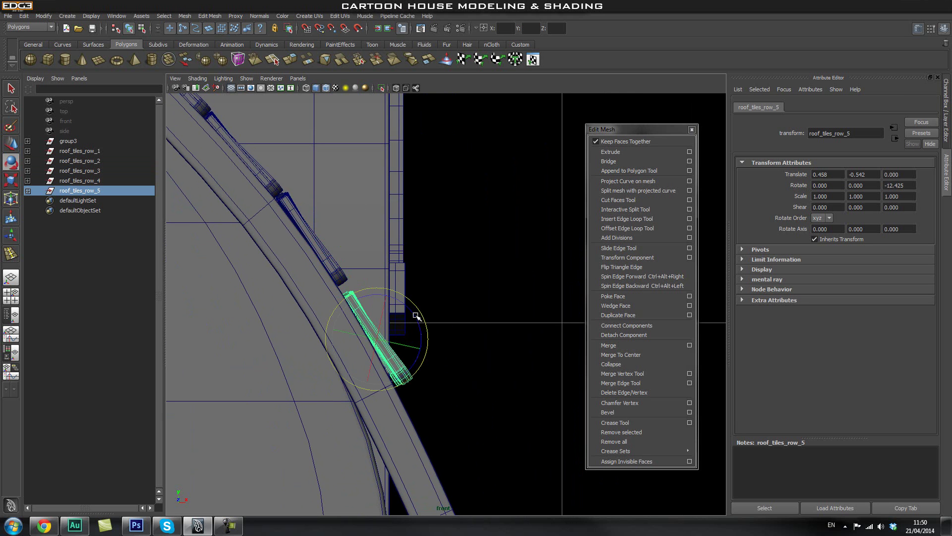
pyautogui.moveTo(421, 313); pyautogui.dragTo(368, 333)
pyautogui.press('w')
pyautogui.keyDown('alt'); pyautogui.moveTo(450, 401); pyautogui.dragTo(380, 286, button='middle'); pyautogui.keyUp('alt')
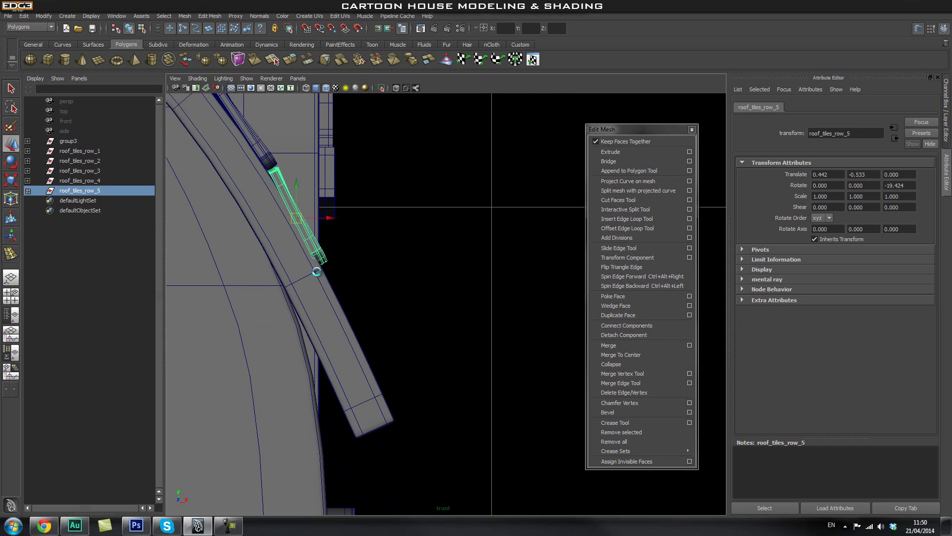
pyautogui.hotkey('ctrl', 'd')
pyautogui.moveTo(297, 217); pyautogui.dragTo(386, 373)
pyautogui.hotkey('ctrl', 'd')
pyautogui.press('e')
pyautogui.press('w')
# Step: Return to perspective, deselect, and orbit around the house to check the seven tile rows
pyautogui.press('space')
pyautogui.keyDown('alt'); pyautogui.moveTo(460, 351); pyautogui.dragTo(419, 351); pyautogui.keyUp('alt')
pyautogui.click(359, 244)
pyautogui.keyDown('alt'); pyautogui.moveTo(441, 308); pyautogui.dragTo(451, 251); pyautogui.keyUp('alt')
pyautogui.keyDown('alt'); pyautogui.moveTo(369, 351); pyautogui.dragTo(408, 315); pyautogui.keyUp('alt')
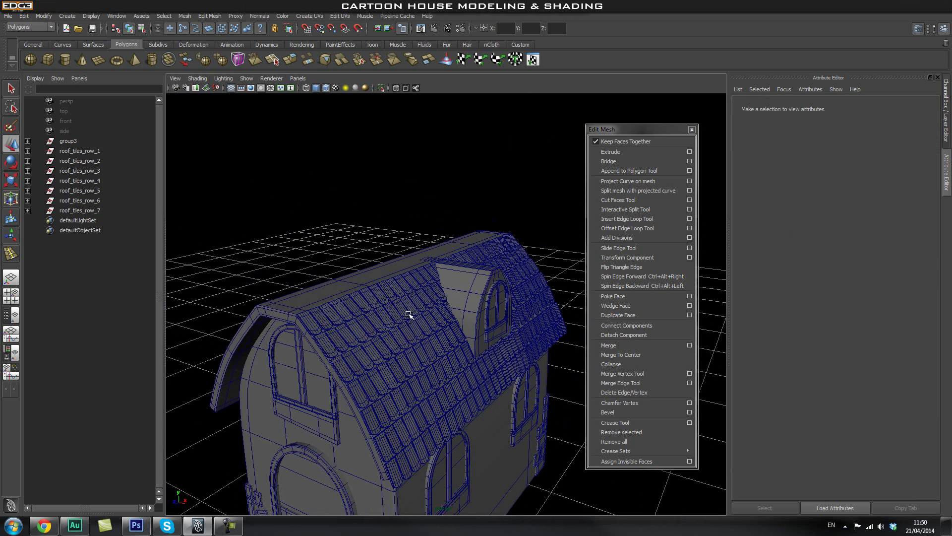
# Step: Select a second-row tile, pick its parent roof_tiles_row_2, and orbit to inspect that row
pyautogui.click(343, 338)
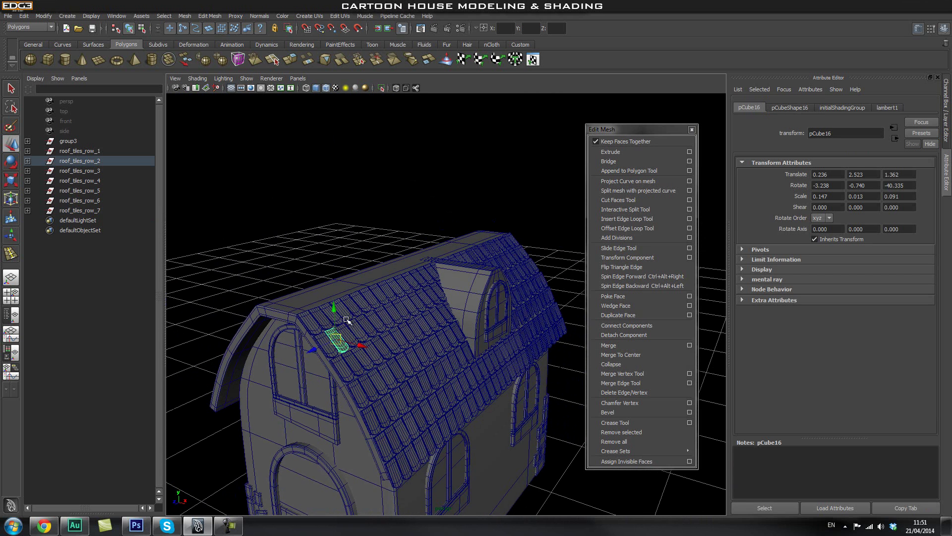
pyautogui.press('Up')
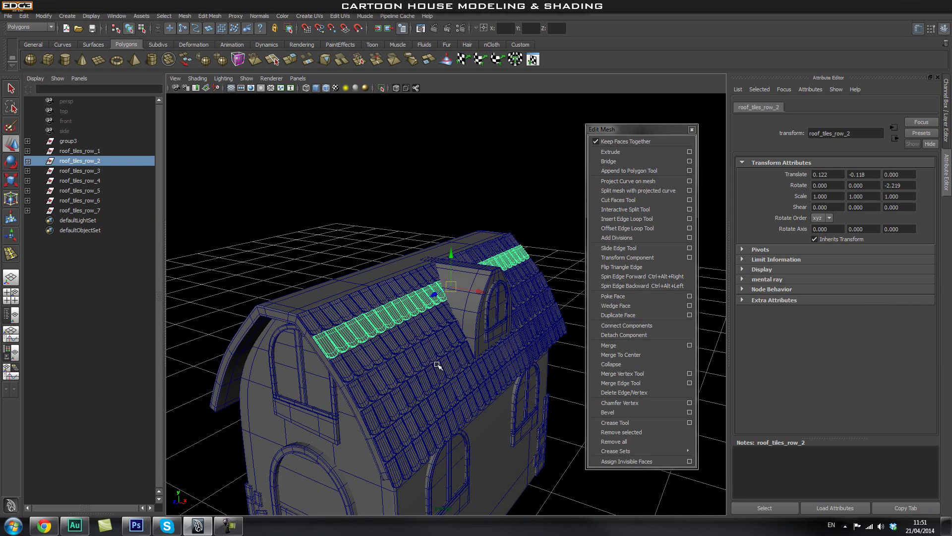
pyautogui.click(334, 206)
pyautogui.click(350, 331)
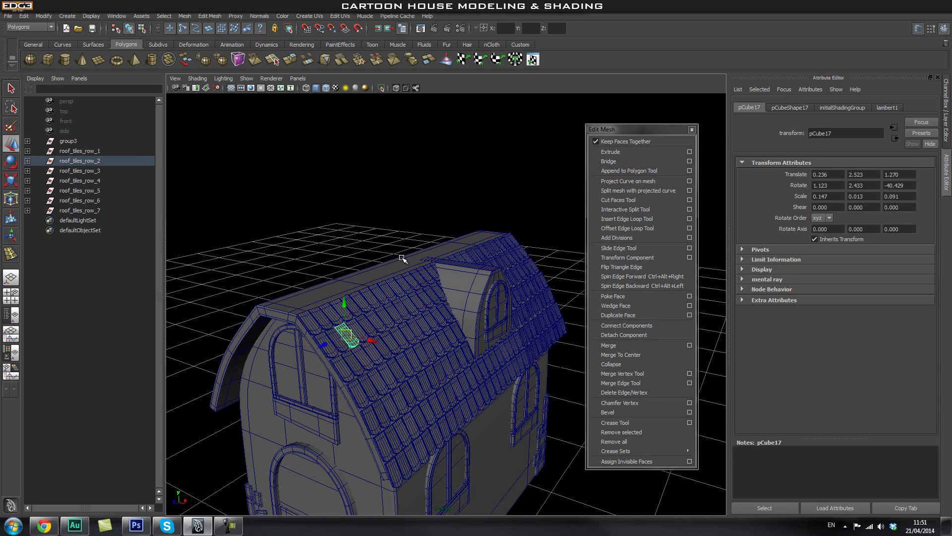
pyautogui.click(290, 257)
pyautogui.click(354, 335)
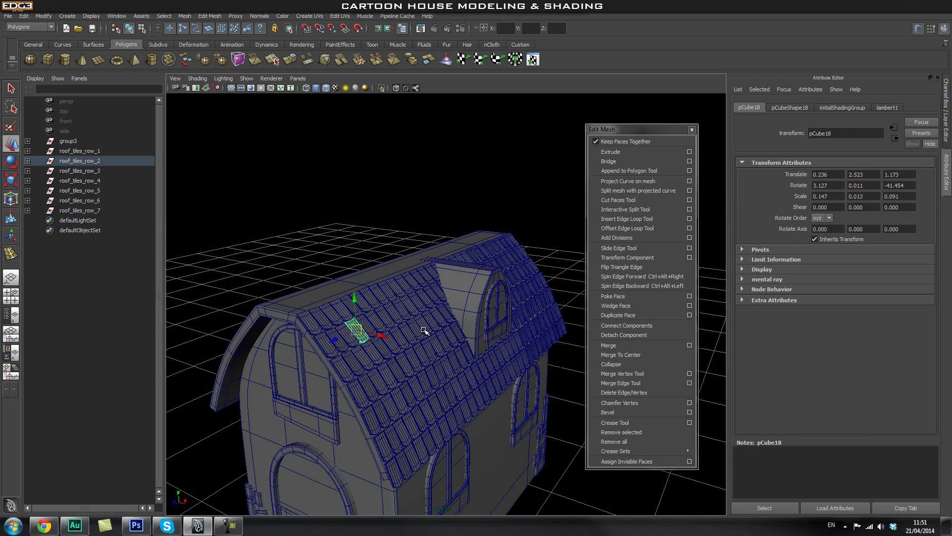
pyautogui.press('Up')
pyautogui.keyDown('alt'); pyautogui.moveTo(474, 350); pyautogui.dragTo(340, 361); pyautogui.keyUp('alt')
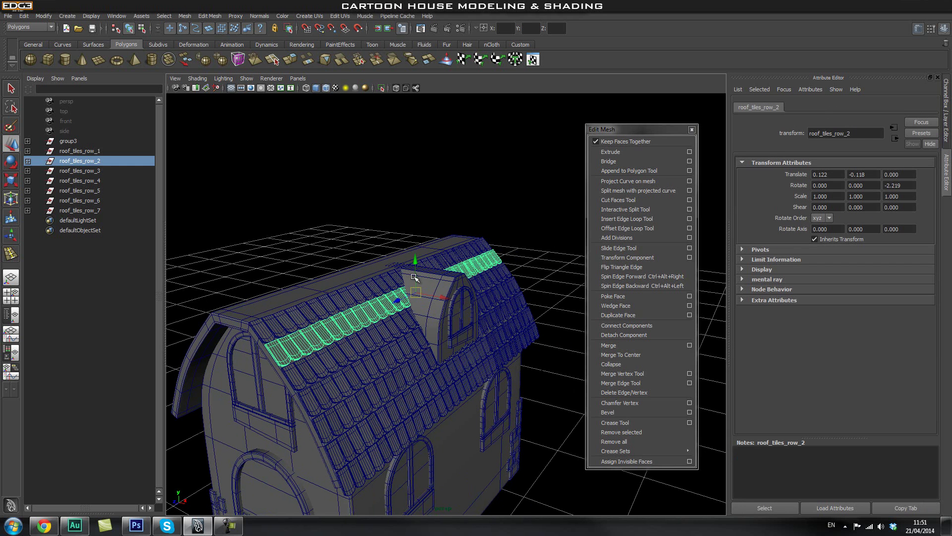
pyautogui.keyDown('alt'); pyautogui.moveTo(417, 351); pyautogui.dragTo(407, 328, button='middle'); pyautogui.keyUp('alt')
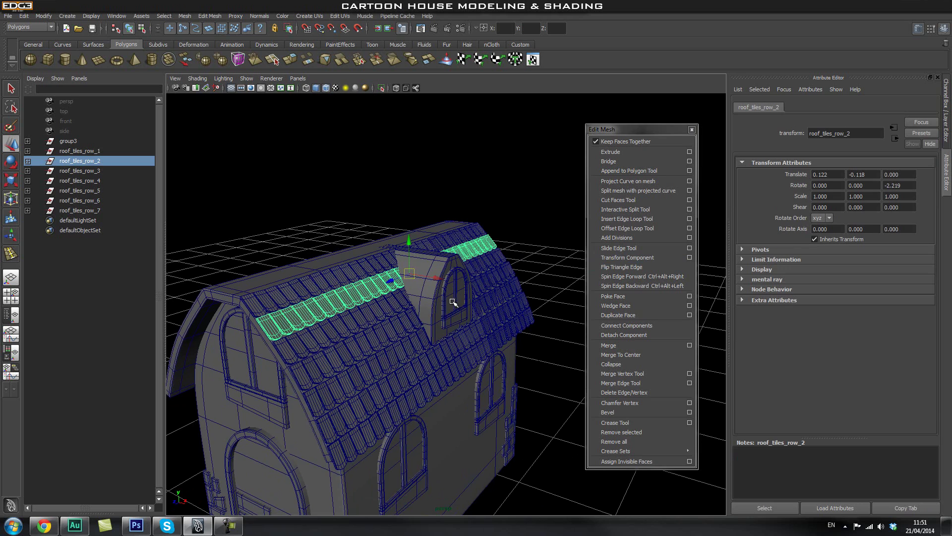
pyautogui.keyDown('alt'); pyautogui.moveTo(421, 357); pyautogui.dragTo(449, 292); pyautogui.keyUp('alt')
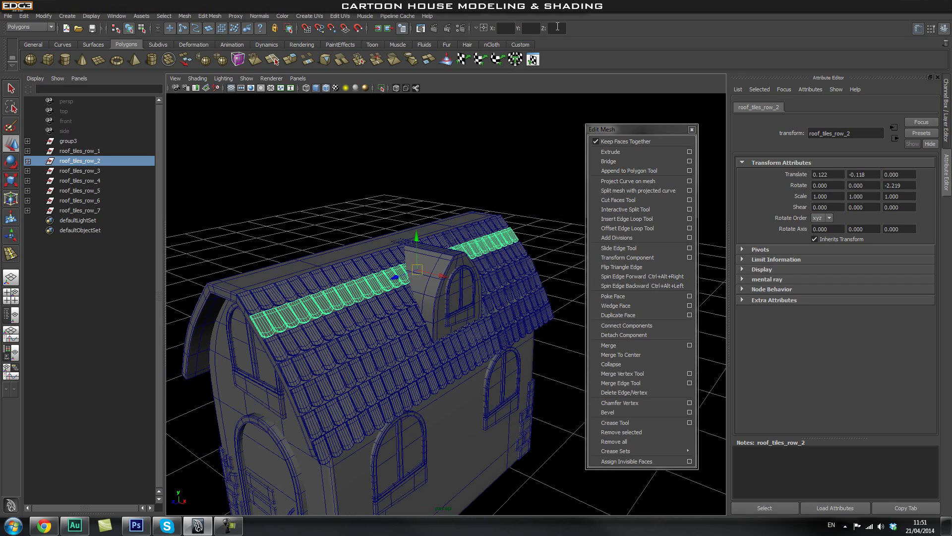
# Step: Mirror roof_tiles_row_2 by setting its Z scale to -1
pyautogui.press('r')
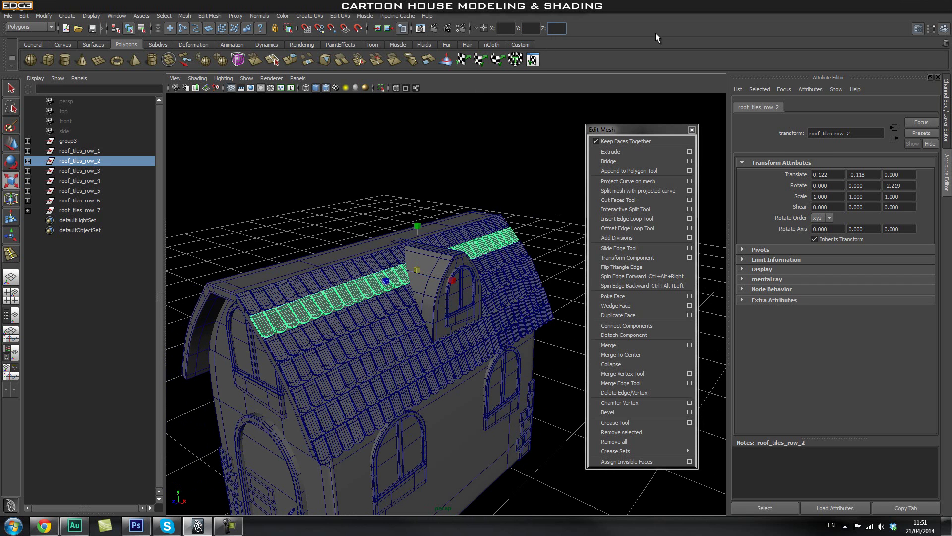
pyautogui.write('-1')
pyautogui.press('Return')
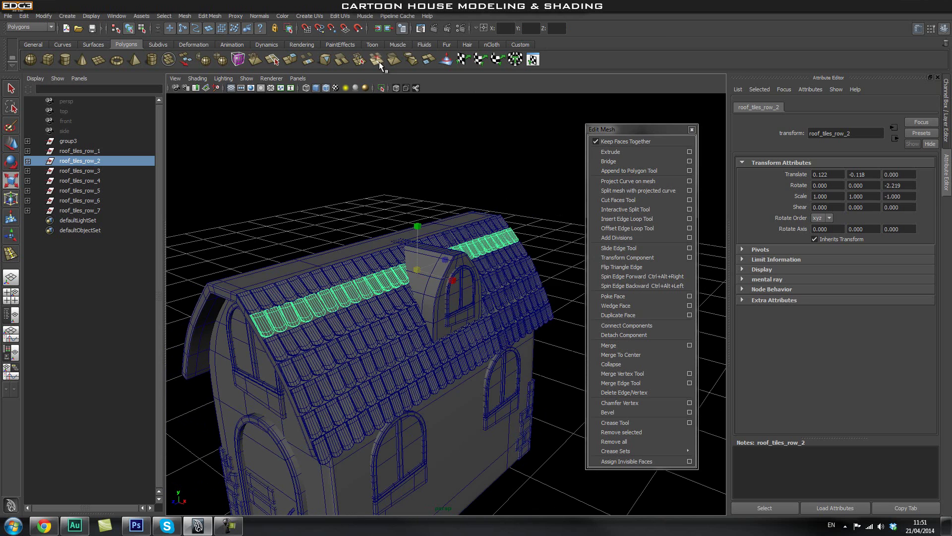
pyautogui.click(443, 210)
pyautogui.keyDown('alt'); pyautogui.moveTo(352, 206); pyautogui.dragTo(342, 310); pyautogui.keyUp('alt')
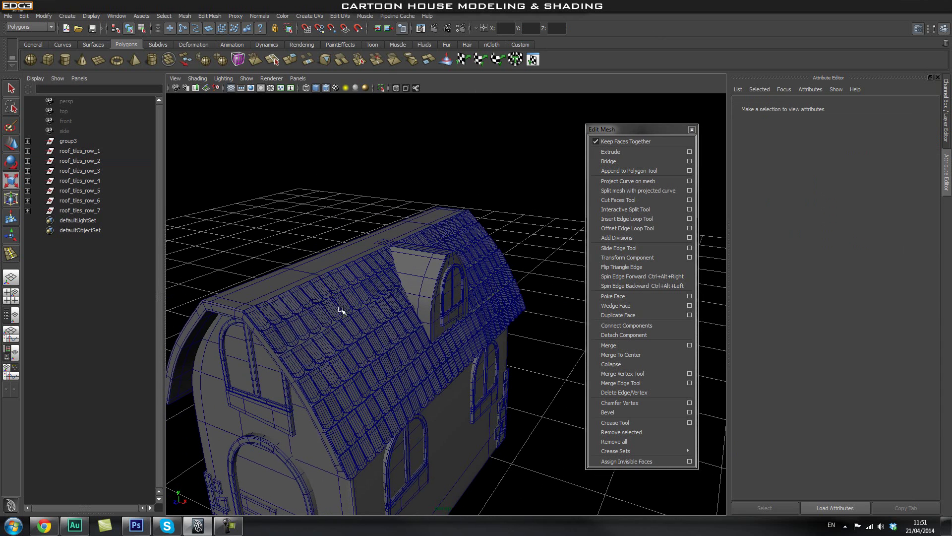
# Step: Mirror roof_tiles_row_4 and roof_tiles_row_6 with a Z scale of -1 each
pyautogui.click(331, 367)
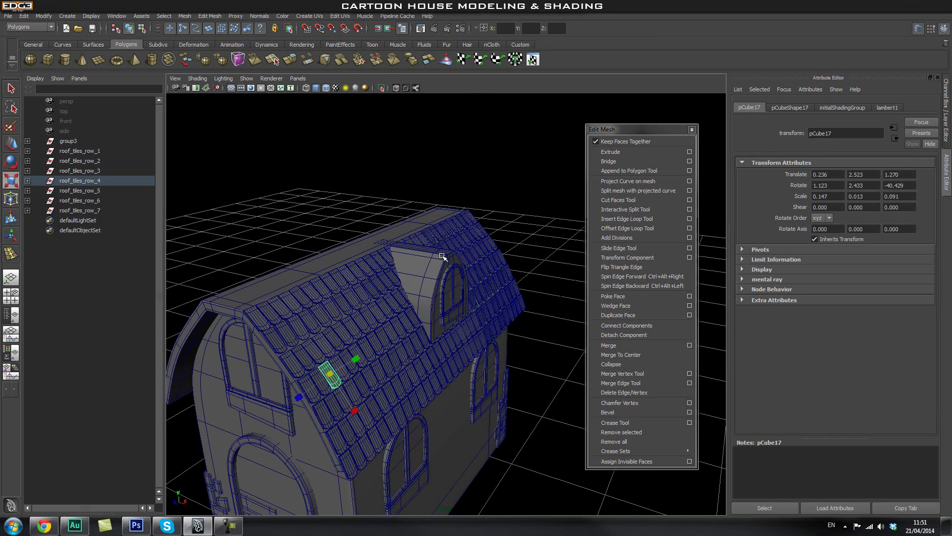
pyautogui.press('Up')
pyautogui.click(549, 28)
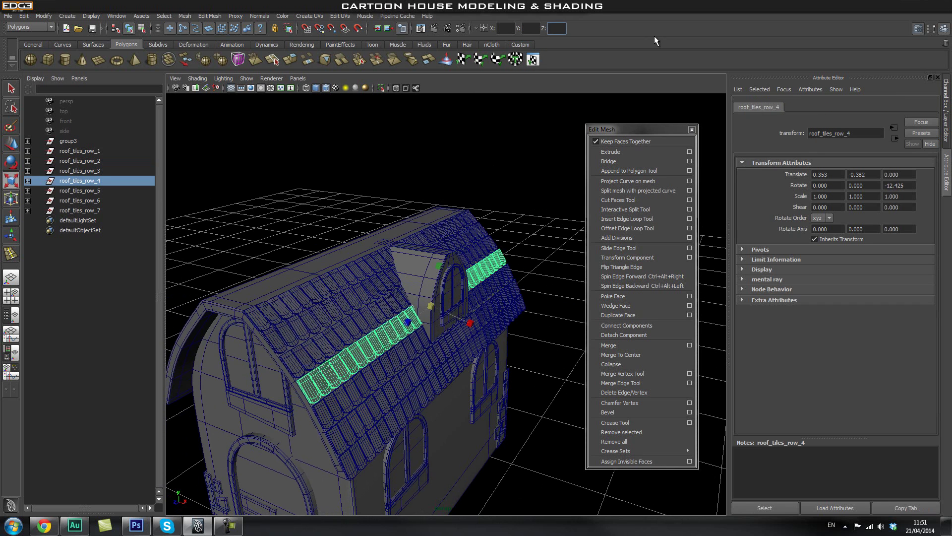
pyautogui.write('-1')
pyautogui.press('Return')
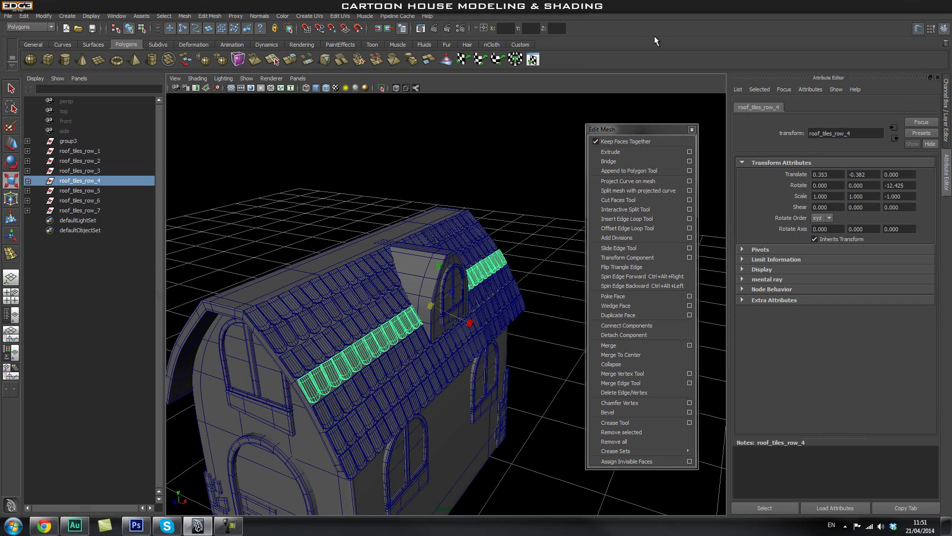
pyautogui.click(410, 382)
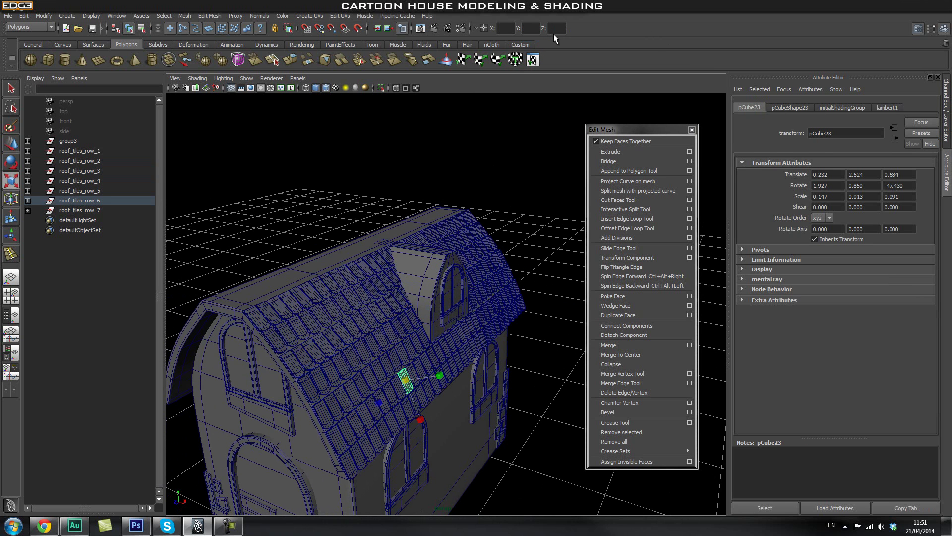
pyautogui.press('Up')
pyautogui.write('-1')
pyautogui.press('Return')
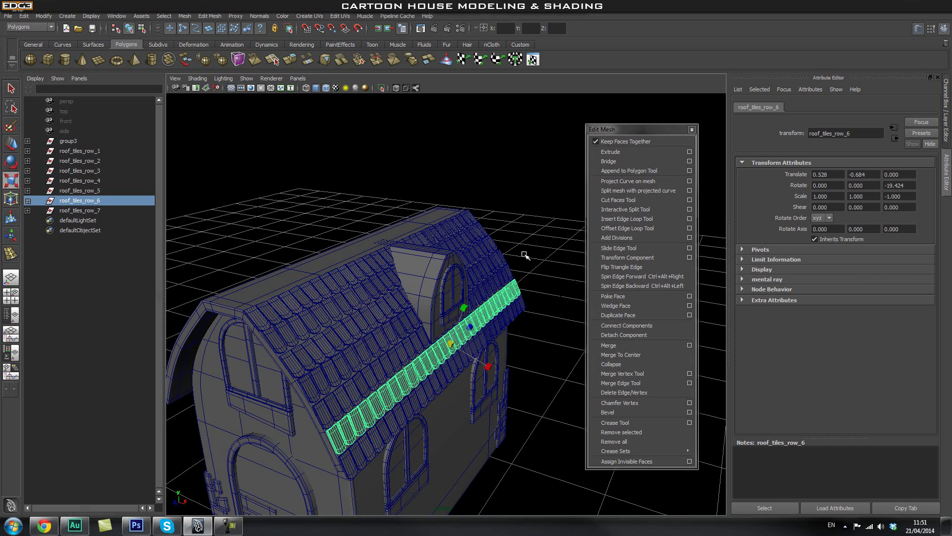
# Step: Turn off wireframe on shaded, view the house from the front, and select roof_tiles_row_7
pyautogui.click(541, 269)
pyautogui.keyDown('alt'); pyautogui.moveTo(540, 283); pyautogui.dragTo(545, 274); pyautogui.keyUp('alt')
pyautogui.click(327, 89)
pyautogui.moveTo(430, 314)
pyautogui.keyDown('alt'); pyautogui.mouseDown()
pyautogui.moveTo(472, 330)
pyautogui.moveTo(431, 335)
pyautogui.moveTo(516, 336)
pyautogui.moveTo(461, 346)
pyautogui.moveTo(455, 364)
pyautogui.moveTo(367, 364)
pyautogui.moveTo(489, 365)
pyautogui.moveTo(397, 361)
pyautogui.moveTo(377, 347)
pyautogui.mouseUp(); pyautogui.keyUp('alt')
pyautogui.click(94, 212)
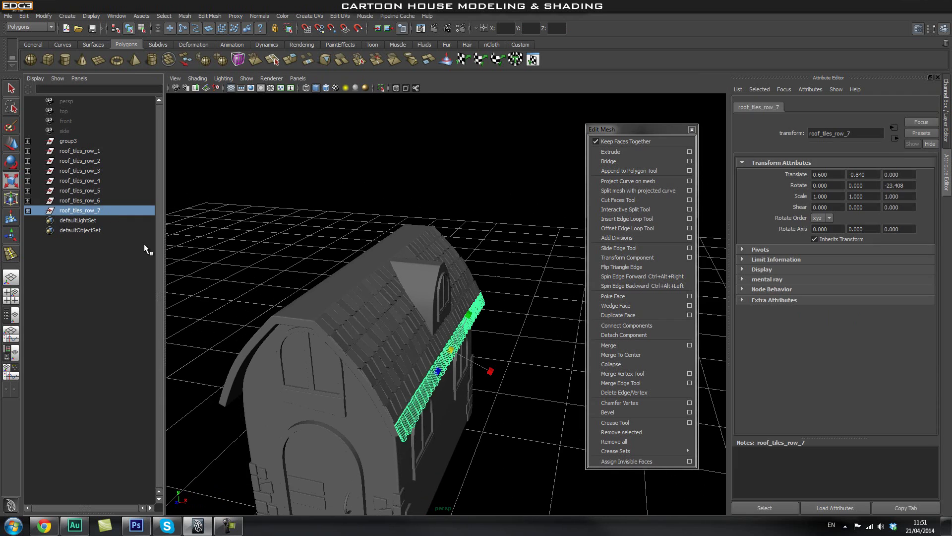
# Step: Group roof tile rows 1 through 7 into one group
pyautogui.keyDown('shift'); pyautogui.click(89, 151); pyautogui.keyUp('shift')
pyautogui.hotkey('ctrl', 'g')
pyautogui.keyDown('alt'); pyautogui.moveTo(511, 303); pyautogui.dragTo(385, 263); pyautogui.keyUp('alt')
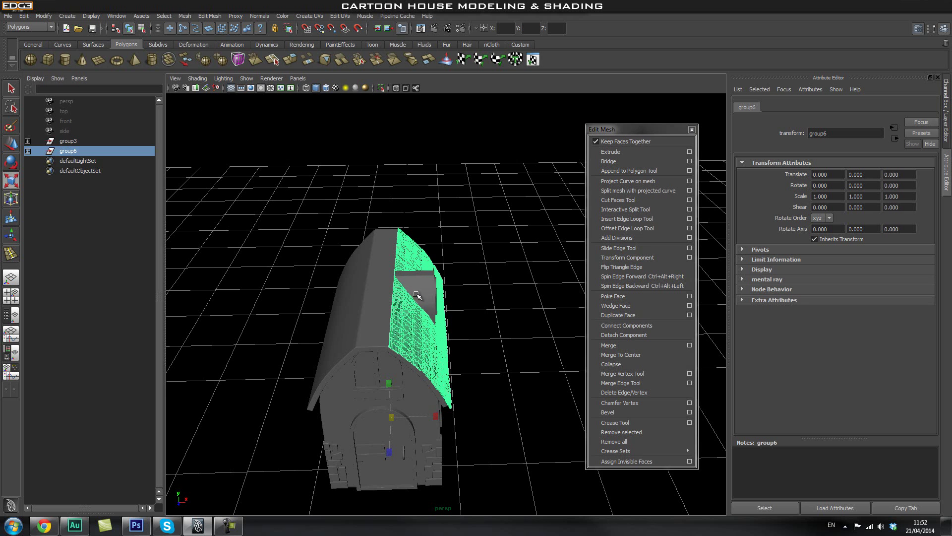
# Step: Duplicate the tile group with Scale X -1 to cover the other roof side, then inspect it
pyautogui.hotkey('ctrl', 'd')
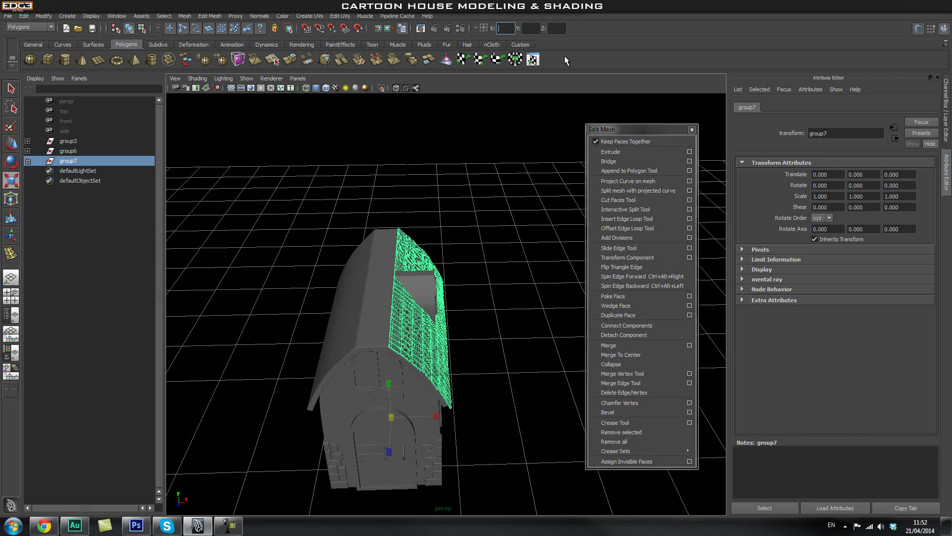
pyautogui.write('-1')
pyautogui.press('Return')
pyautogui.click(491, 234)
pyautogui.keyDown('alt'); pyautogui.moveTo(418, 250); pyautogui.dragTo(371, 247); pyautogui.keyUp('alt')
pyautogui.keyDown('alt'); pyautogui.moveTo(338, 255); pyautogui.dragTo(485, 271, button='right'); pyautogui.keyUp('alt')
pyautogui.keyDown('alt'); pyautogui.moveTo(484, 270); pyautogui.dragTo(456, 212); pyautogui.keyUp('alt')
pyautogui.moveTo(378, 225)
pyautogui.keyDown('alt'); pyautogui.mouseDown()
pyautogui.moveTo(438, 221)
pyautogui.moveTo(395, 227)
pyautogui.mouseUp(); pyautogui.keyUp('alt')
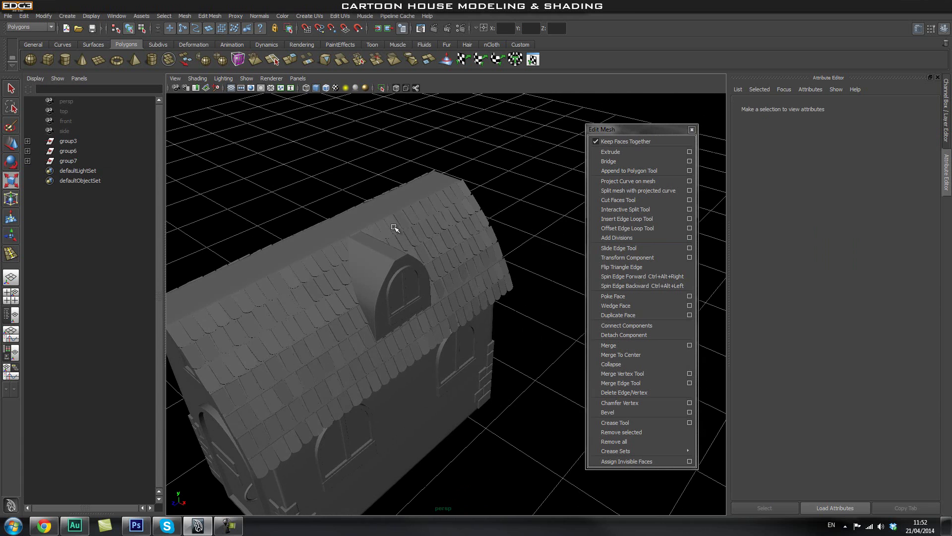
pyautogui.keyDown('alt'); pyautogui.moveTo(263, 258); pyautogui.dragTo(274, 298); pyautogui.keyUp('alt')
pyautogui.click(404, 181)
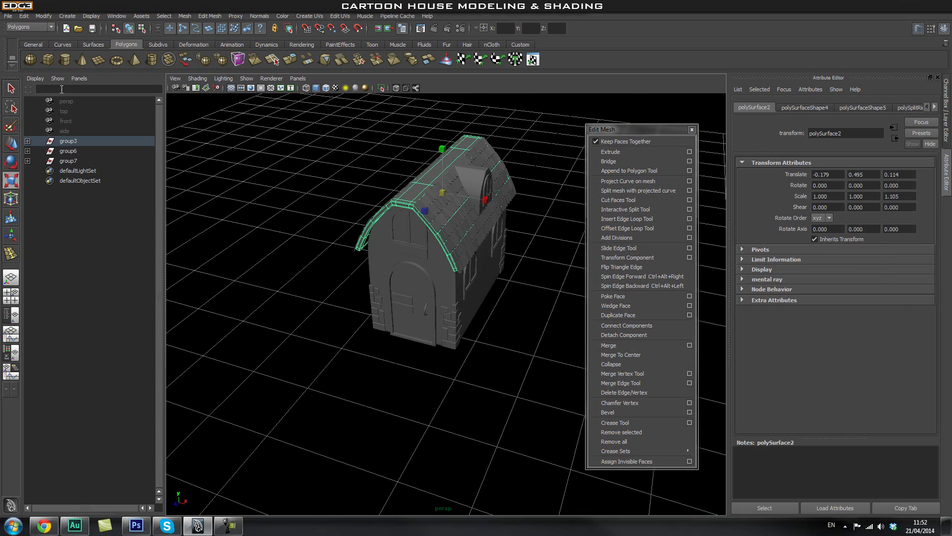
# Step: Create a polygon cube and scale it into a long, thin plank
pyautogui.click(43, 59)
pyautogui.press('w')
pyautogui.moveTo(427, 308); pyautogui.dragTo(310, 474)
pyautogui.press('r')
pyautogui.moveTo(344, 439); pyautogui.dragTo(189, 526)
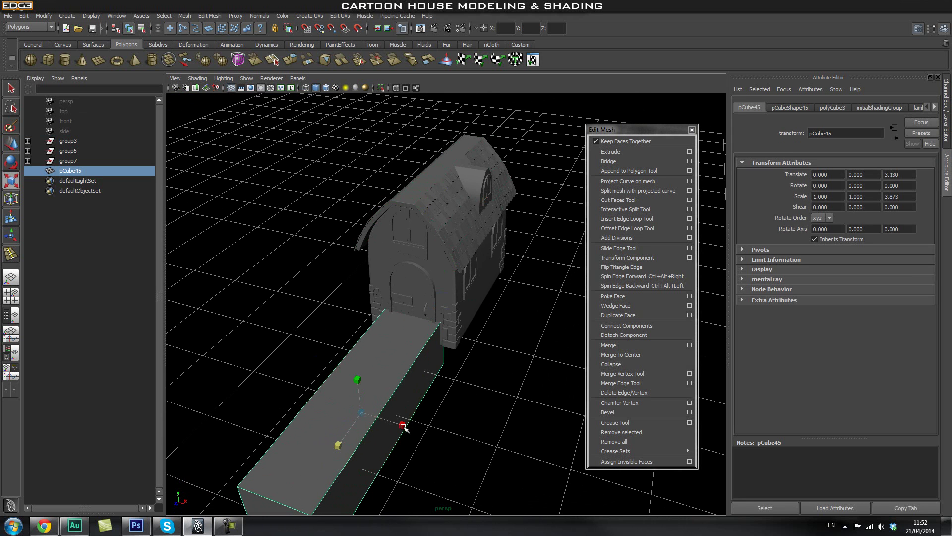
pyautogui.moveTo(361, 419); pyautogui.dragTo(242, 473)
pyautogui.moveTo(340, 447); pyautogui.dragTo(474, 451)
# Step: Raise the plank to roof height and center it over the ridge in top view
pyautogui.press('w')
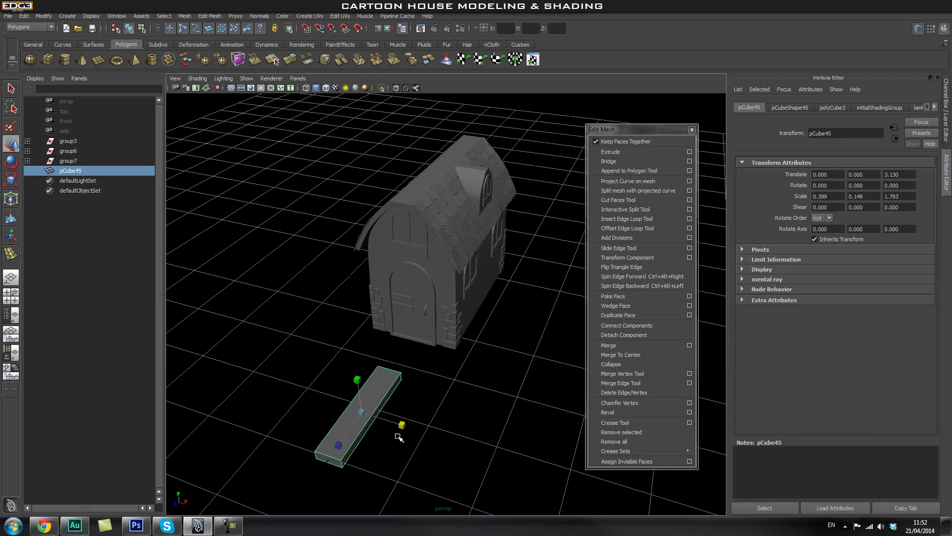
pyautogui.moveTo(363, 395); pyautogui.dragTo(361, 203)
pyautogui.press('space')
pyautogui.moveTo(361, 204); pyautogui.dragTo(339, 208)
pyautogui.keyDown('alt'); pyautogui.moveTo(390, 308); pyautogui.dragTo(343, 316, button='right'); pyautogui.keyUp('alt')
pyautogui.keyDown('alt'); pyautogui.moveTo(443, 256); pyautogui.dragTo(421, 234, button='right'); pyautogui.keyUp('alt')
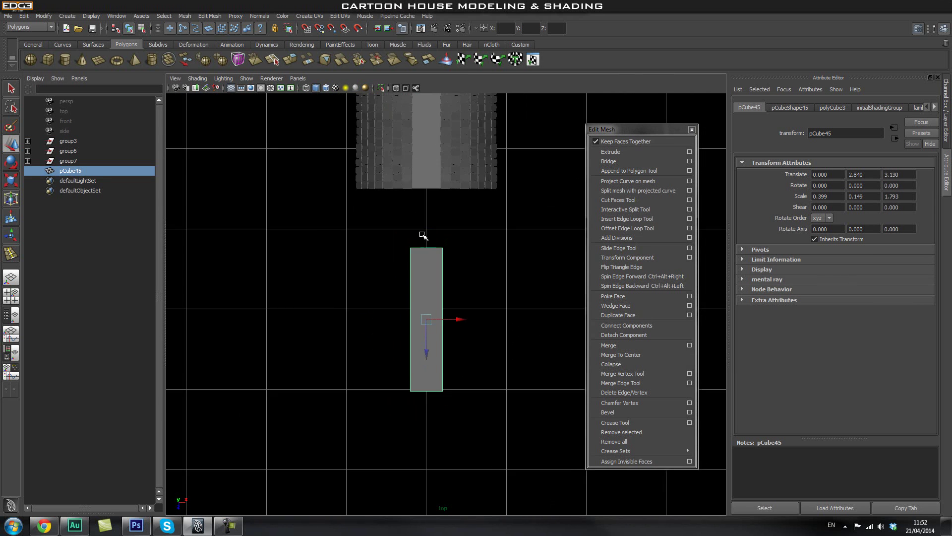
pyautogui.keyDown('alt'); pyautogui.moveTo(421, 234); pyautogui.dragTo(427, 287, button='middle'); pyautogui.keyUp('alt')
pyautogui.moveTo(430, 402); pyautogui.dragTo(428, 211)
pyautogui.scroll(1, 427, 218)
pyautogui.keyDown('alt'); pyautogui.moveTo(424, 237); pyautogui.dragTo(423, 386, button='middle'); pyautogui.keyUp('alt')
pyautogui.moveTo(433, 339); pyautogui.dragTo(432, 333)
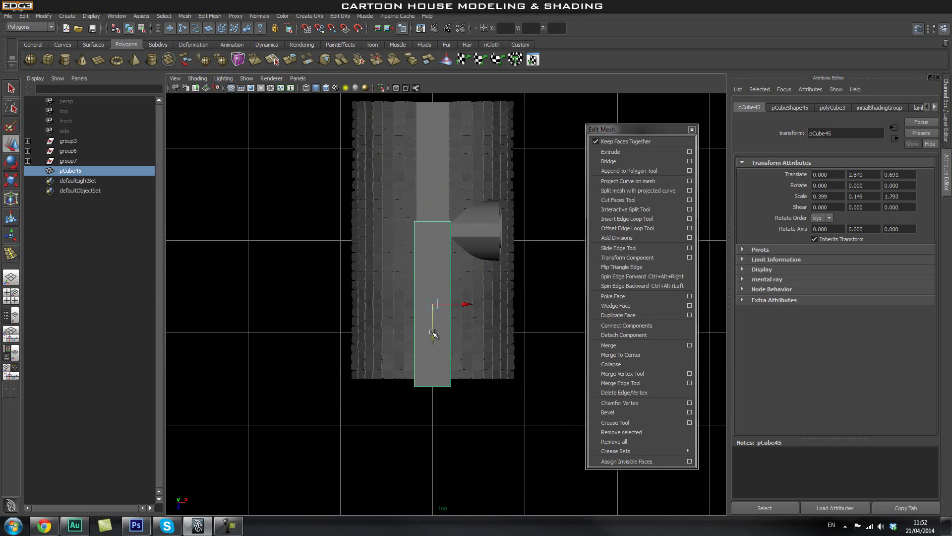
pyautogui.keyDown('alt'); pyautogui.moveTo(392, 249); pyautogui.dragTo(390, 310, button='middle'); pyautogui.keyUp('alt')
# Step: Select the plank's upper-end vertices, then lower the whole plank onto the roof ridge
pyautogui.moveTo(440, 290); pyautogui.dragTo(374, 281, button='right')
pyautogui.moveTo(370, 251); pyautogui.dragTo(427, 193)
pyautogui.press('space')
pyautogui.moveTo(422, 252); pyautogui.dragTo(421, 232)
pyautogui.keyDown('alt'); pyautogui.moveTo(484, 323); pyautogui.dragTo(519, 257); pyautogui.keyUp('alt')
pyautogui.scroll(4, 496, 258)
pyautogui.keyDown('alt'); pyautogui.moveTo(437, 248); pyautogui.dragTo(432, 391, button='middle'); pyautogui.keyUp('alt')
pyautogui.keyDown('alt'); pyautogui.moveTo(433, 391); pyautogui.dragTo(432, 261); pyautogui.keyUp('alt')
pyautogui.moveTo(432, 261); pyautogui.dragTo(477, 241, button='right')
pyautogui.moveTo(436, 227); pyautogui.dragTo(543, 277)
# Step: Thin the plank vertically to a scale of 0.399 × 0.080 × 1.793
pyautogui.press('r')
pyautogui.moveTo(427, 238); pyautogui.dragTo(421, 270)
pyautogui.press('w')
# Step: Reselect the plank pCube45 and select the four vertices at its end
pyautogui.click(430, 251)
pyautogui.click(455, 259)
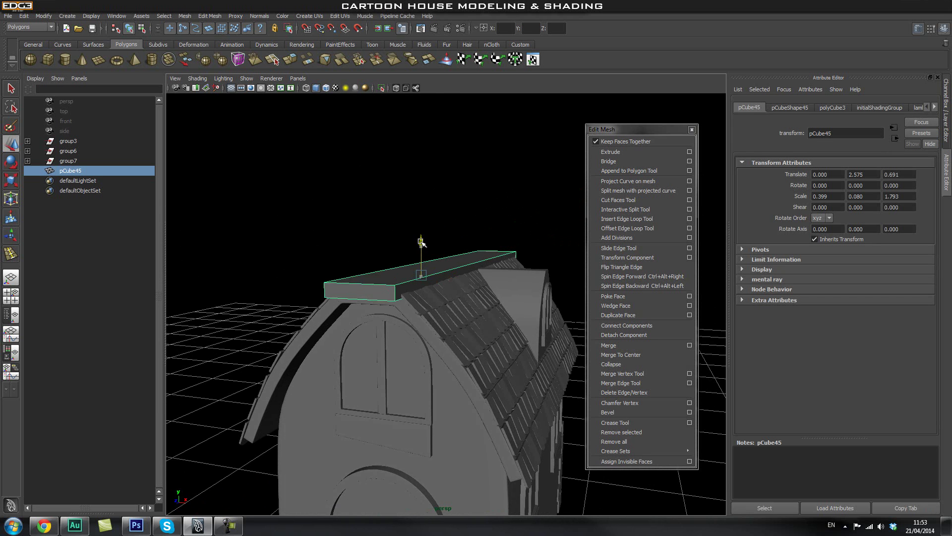
pyautogui.click(332, 215)
pyautogui.keyDown('alt'); pyautogui.moveTo(332, 215); pyautogui.dragTo(340, 281); pyautogui.keyUp('alt')
pyautogui.click(359, 278)
pyautogui.moveTo(340, 281); pyautogui.dragTo(306, 268, button='right')
pyautogui.moveTo(266, 242); pyautogui.dragTo(356, 300)
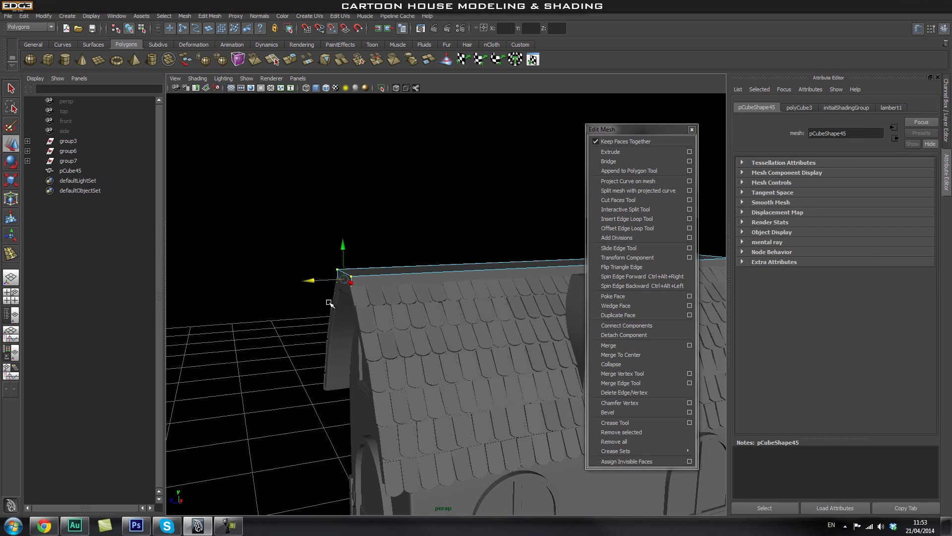
# Step: Slide the ridge beam's end flush with the roof's gable edge, to Z 0.691
pyautogui.keyDown('alt'); pyautogui.moveTo(329, 304); pyautogui.dragTo(423, 344); pyautogui.keyUp('alt')
pyautogui.keyDown('alt'); pyautogui.moveTo(423, 344); pyautogui.dragTo(409, 355, button='right'); pyautogui.keyUp('alt')
pyautogui.keyDown('alt'); pyautogui.moveTo(409, 355); pyautogui.dragTo(448, 344); pyautogui.keyUp('alt')
pyautogui.keyDown('alt'); pyautogui.moveTo(448, 344); pyautogui.dragTo(518, 359, button='right'); pyautogui.keyUp('alt')
pyautogui.keyDown('alt'); pyautogui.moveTo(519, 359); pyautogui.dragTo(375, 349); pyautogui.keyUp('alt')
pyautogui.keyDown('alt'); pyautogui.moveTo(437, 299); pyautogui.dragTo(268, 361, button='middle'); pyautogui.keyUp('alt')
pyautogui.keyDown('alt'); pyautogui.moveTo(535, 297); pyautogui.dragTo(412, 348, button='middle'); pyautogui.keyUp('alt')
pyautogui.keyDown('alt'); pyautogui.moveTo(412, 347); pyautogui.dragTo(377, 313); pyautogui.keyUp('alt')
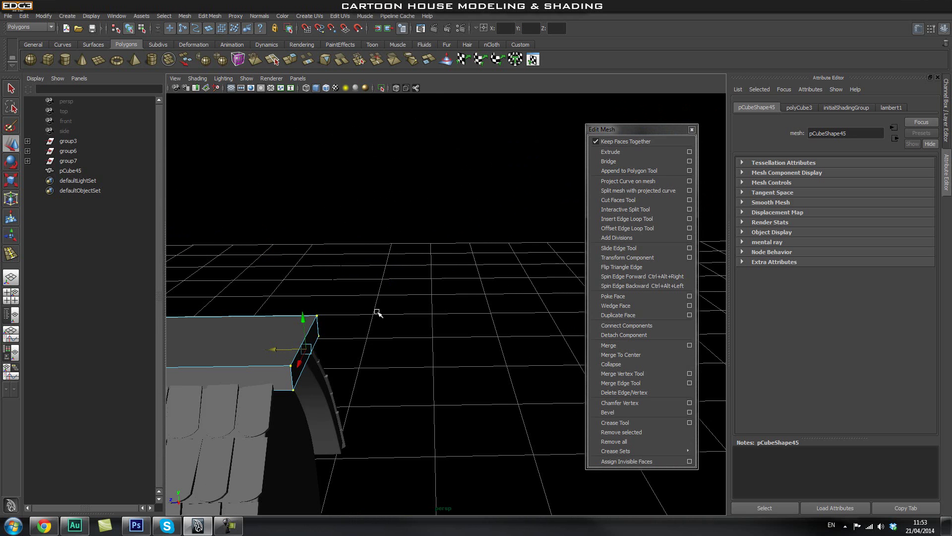
pyautogui.moveTo(278, 344); pyautogui.dragTo(260, 358)
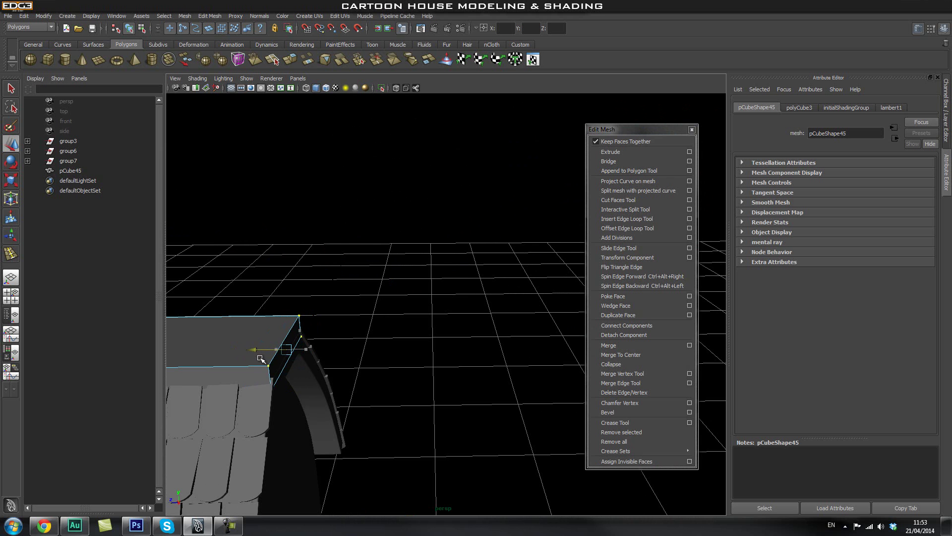
# Step: Deselect the ledge face, frame the front gable, and select ridge beam pCube45
pyautogui.click(410, 349)
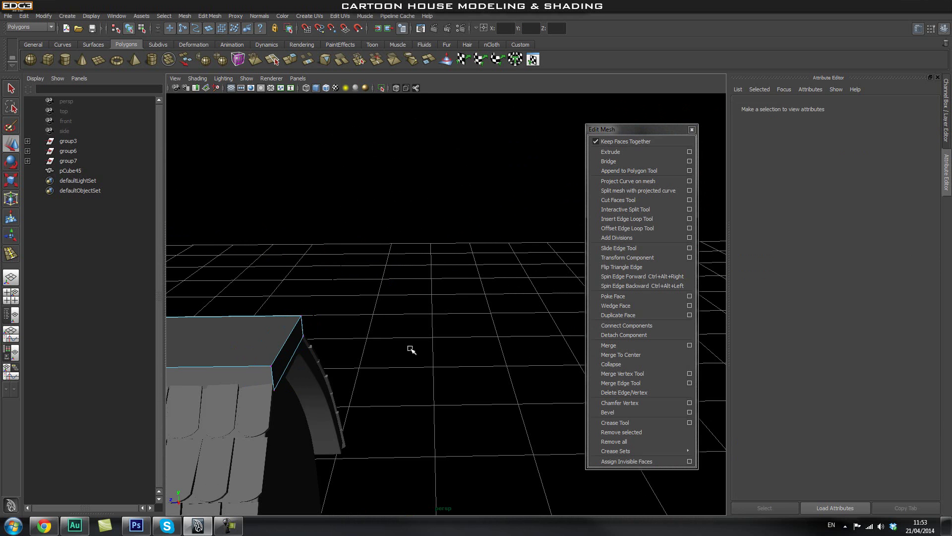
pyautogui.keyDown('alt'); pyautogui.moveTo(410, 349); pyautogui.dragTo(332, 371); pyautogui.keyUp('alt')
pyautogui.keyDown('alt'); pyautogui.moveTo(332, 371); pyautogui.dragTo(480, 233, button='middle'); pyautogui.keyUp('alt')
pyautogui.keyDown('alt'); pyautogui.moveTo(297, 374); pyautogui.dragTo(451, 316); pyautogui.keyUp('alt')
pyautogui.click(366, 272)
pyautogui.click(436, 252)
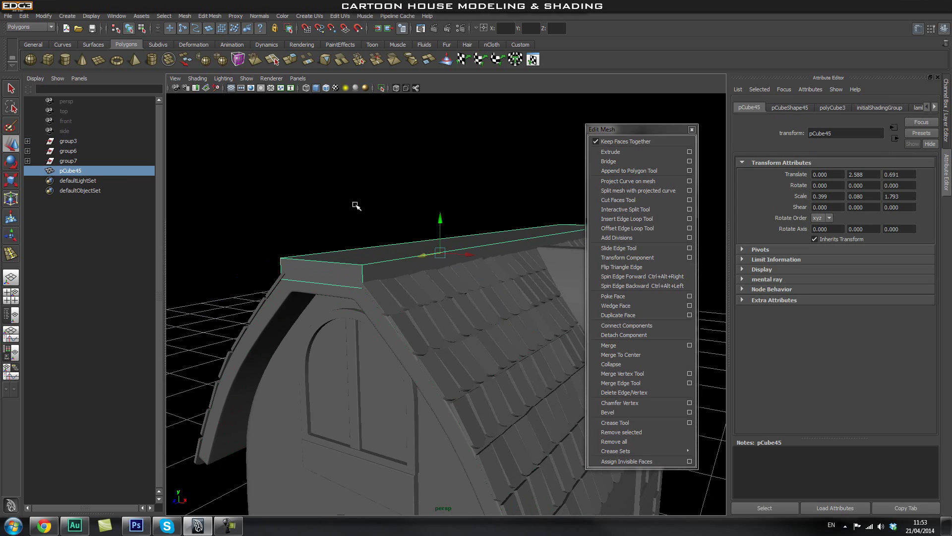
# Step: Isolate and frame ridge beam pCube45, and set Insert Edge Loop to multiple loops
pyautogui.click(381, 88)
pyautogui.press('f')
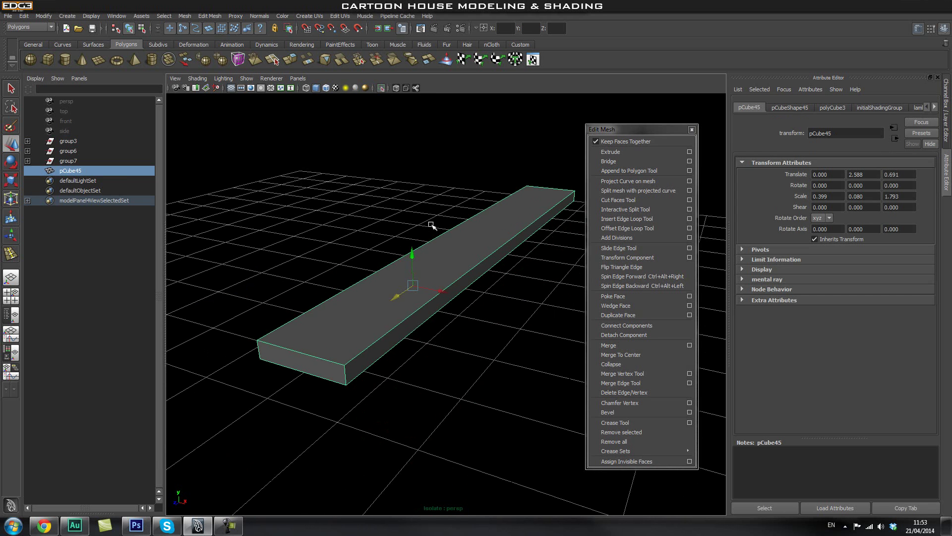
pyautogui.click(689, 219)
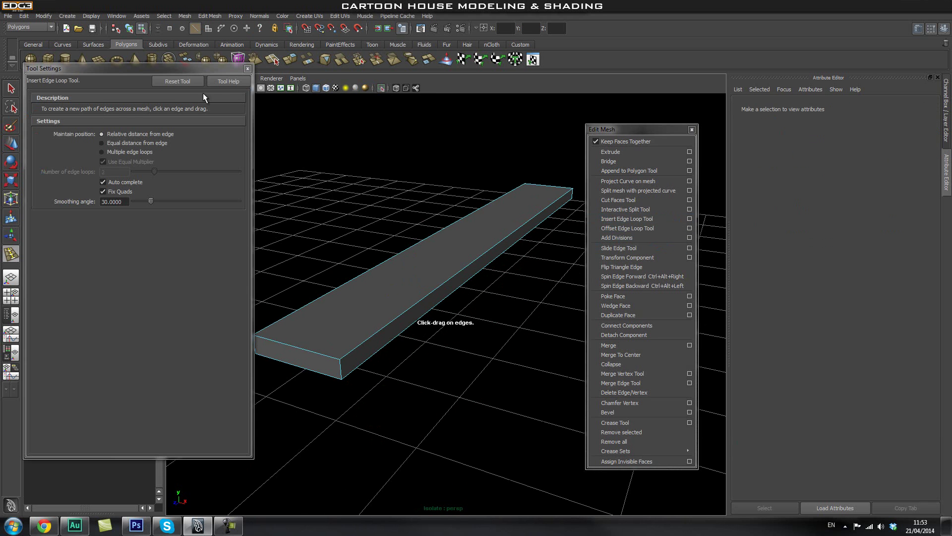
pyautogui.click(124, 152)
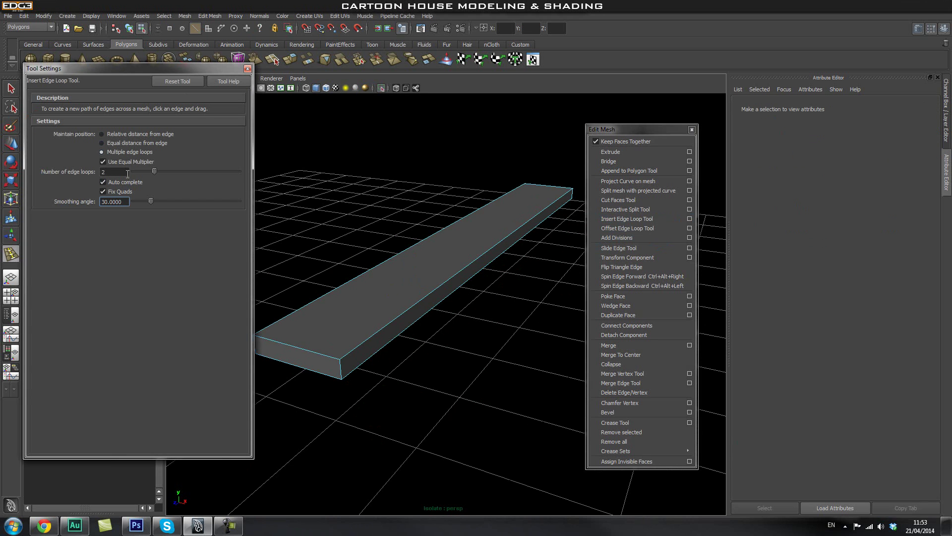
# Step: Insert two edge loops along the beam and scale them out toward its long edges
pyautogui.keyDown('alt'); pyautogui.moveTo(340, 244); pyautogui.dragTo(377, 365); pyautogui.keyUp('alt')
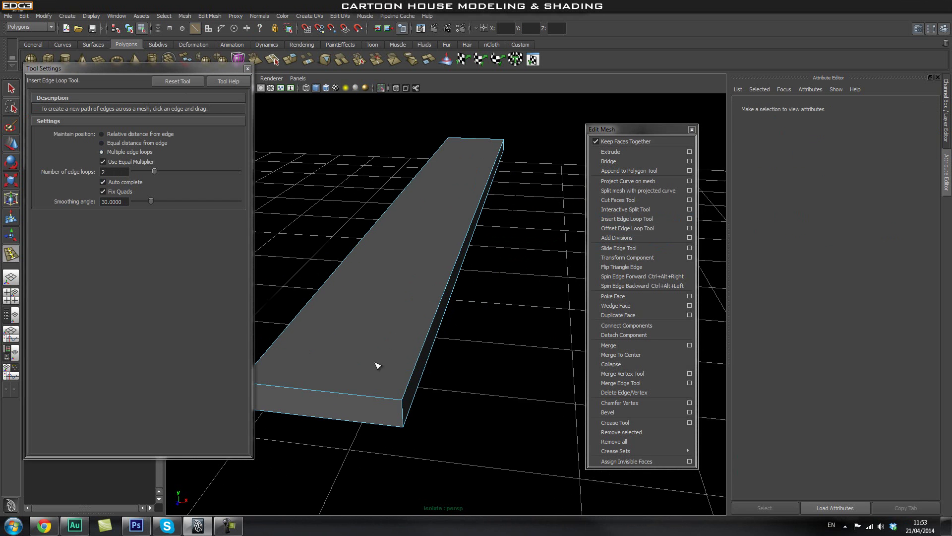
pyautogui.click(367, 395)
pyautogui.click(359, 401)
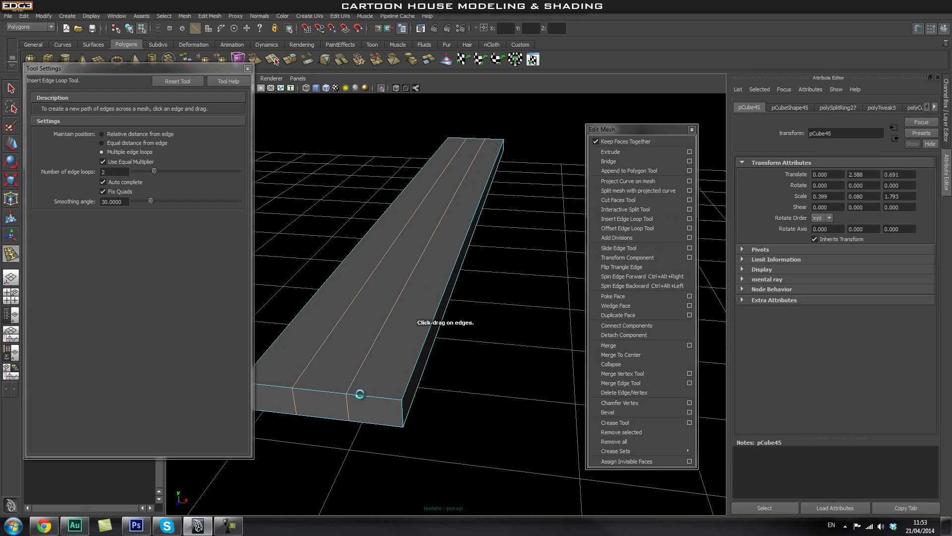
pyautogui.press('r')
pyautogui.moveTo(491, 212); pyautogui.dragTo(566, 238)
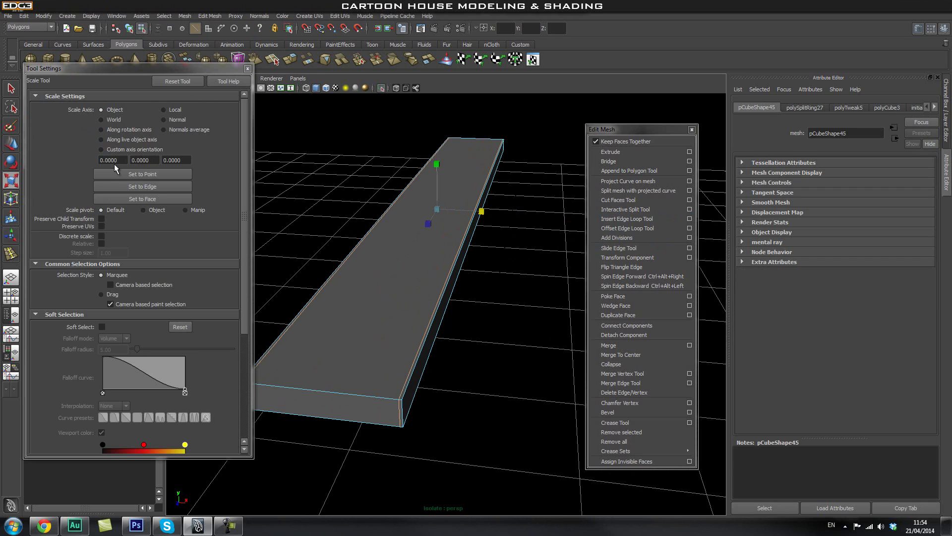
pyautogui.click(247, 68)
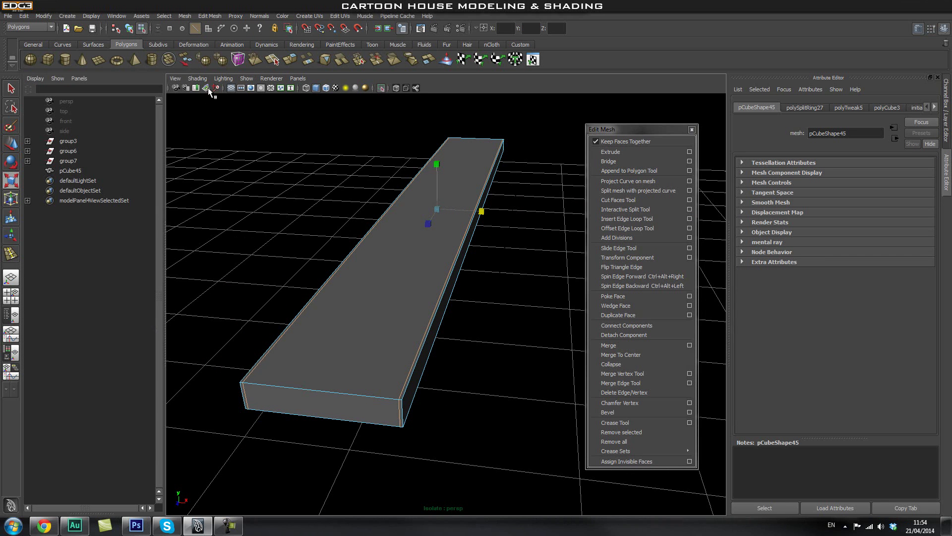
# Step: Add edge loops across the beam and scale them toward both beam ends
pyautogui.click(633, 220)
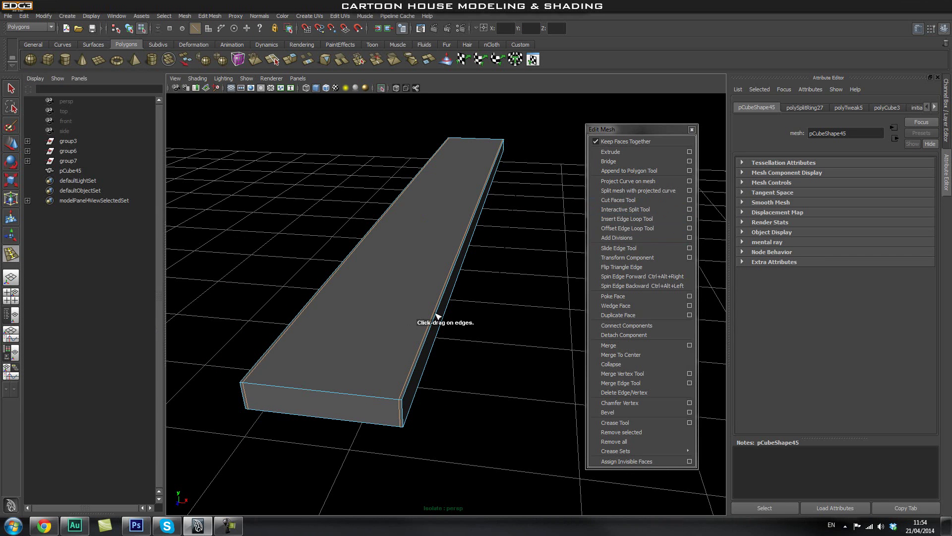
pyautogui.click(450, 283)
pyautogui.press('r')
pyautogui.moveTo(445, 195); pyautogui.dragTo(496, 187)
pyautogui.click(641, 218)
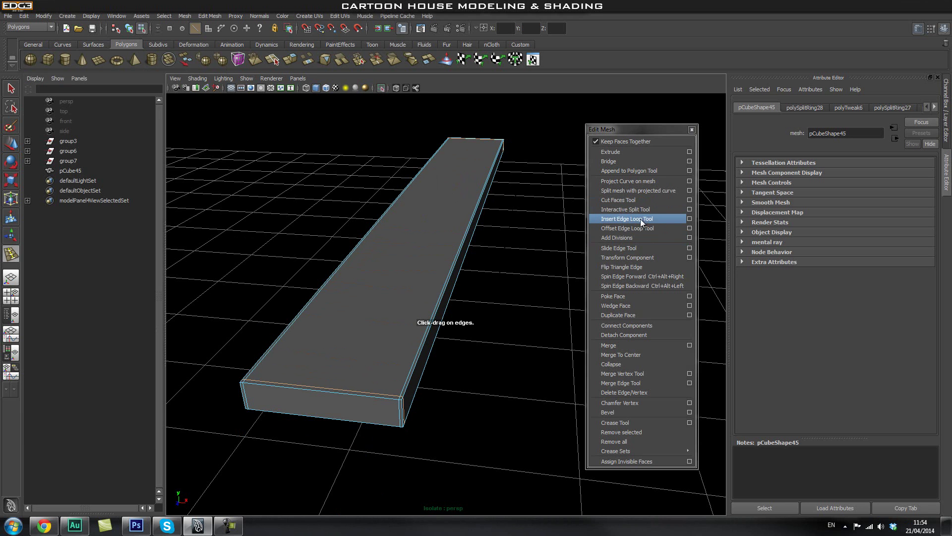
pyautogui.click(456, 253)
pyautogui.press('r')
pyautogui.moveTo(447, 192); pyautogui.dragTo(469, 181)
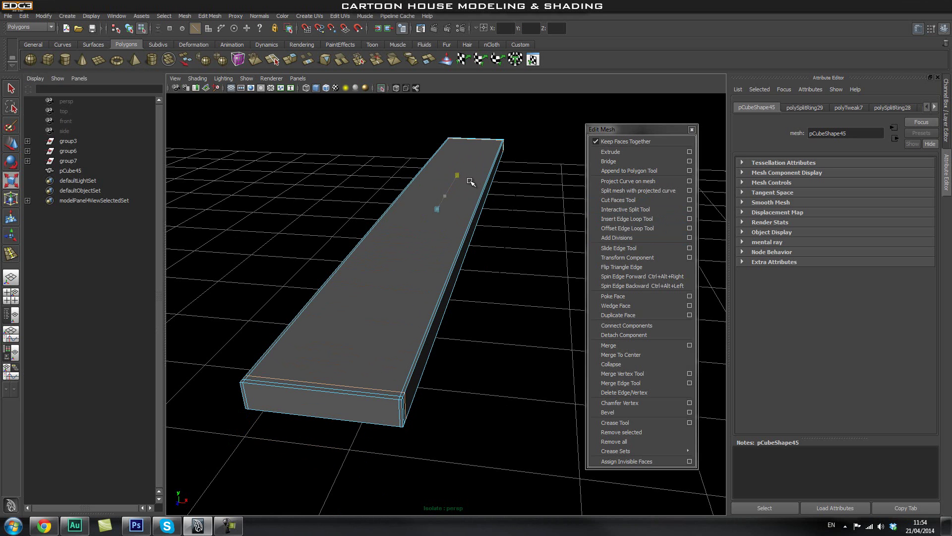
# Step: Check the beam in smooth preview, then return to unsmoothed display and zoom in
pyautogui.press('q')
pyautogui.moveTo(416, 254); pyautogui.dragTo(456, 241, button='right')
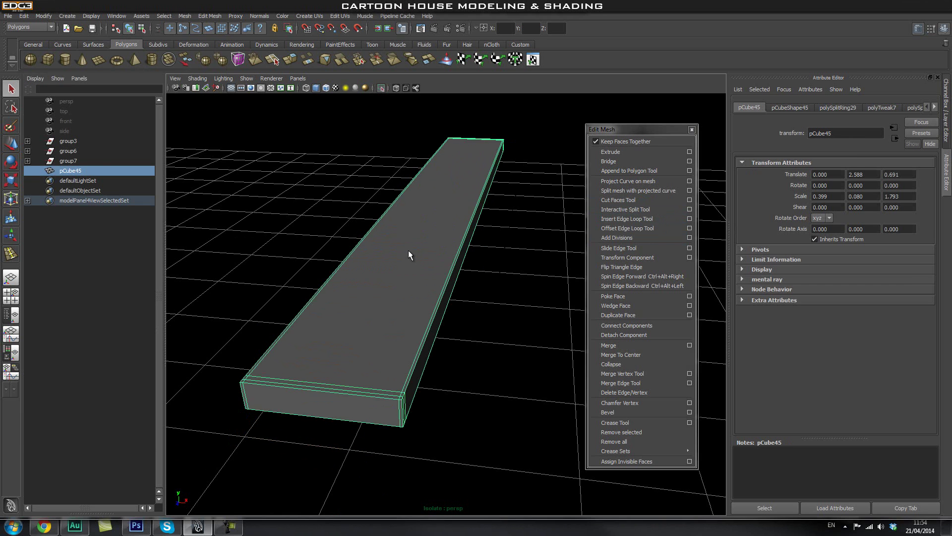
pyautogui.press('3')
pyautogui.click(508, 330)
pyautogui.click(411, 335)
pyautogui.press('1')
pyautogui.keyDown('alt'); pyautogui.moveTo(326, 413); pyautogui.dragTo(335, 405, button='right'); pyautogui.keyUp('alt')
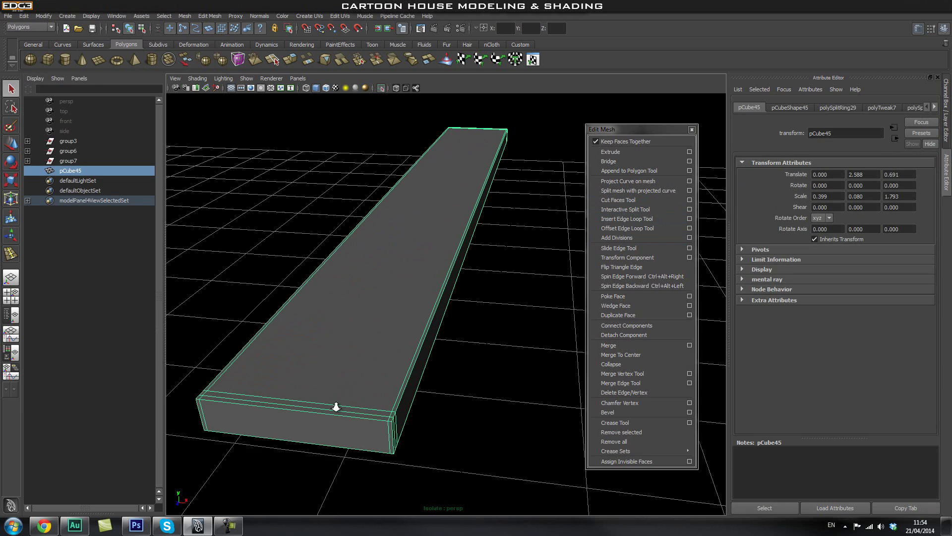
pyautogui.keyDown('alt'); pyautogui.moveTo(336, 404); pyautogui.dragTo(341, 384, button='middle'); pyautogui.keyUp('alt')
# Step: Add loops around the beam's front and sides toward its top and bottom edges, then unisolate
pyautogui.click(630, 218)
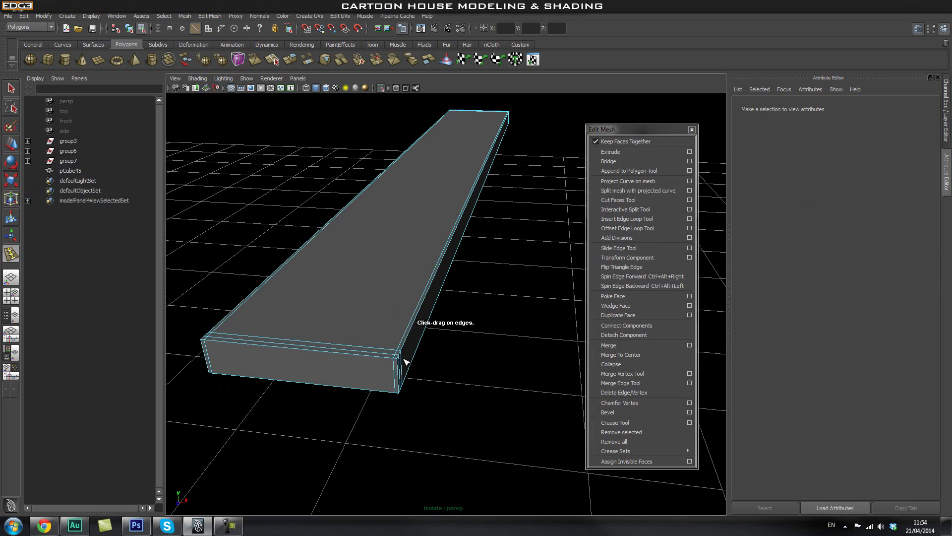
pyautogui.moveTo(401, 379); pyautogui.dragTo(398, 367)
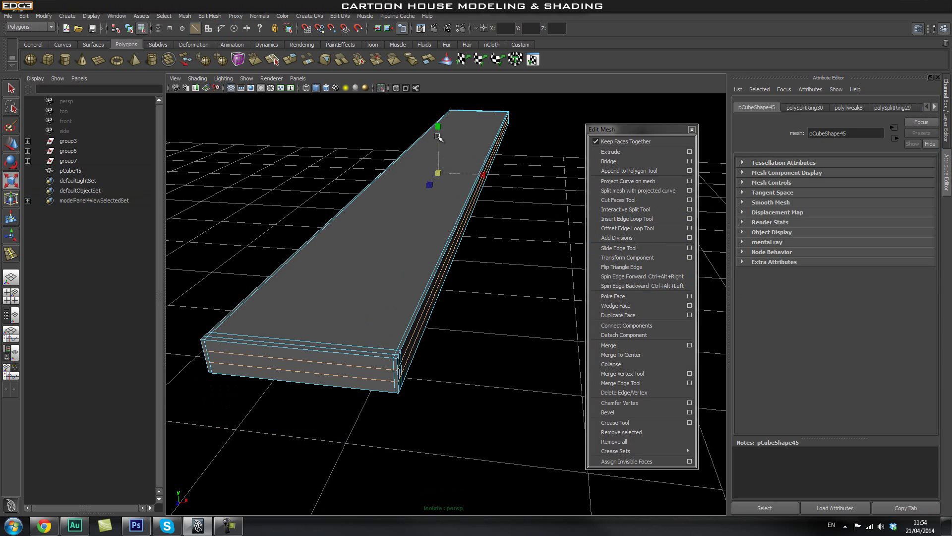
pyautogui.moveTo(440, 119); pyautogui.dragTo(447, 81)
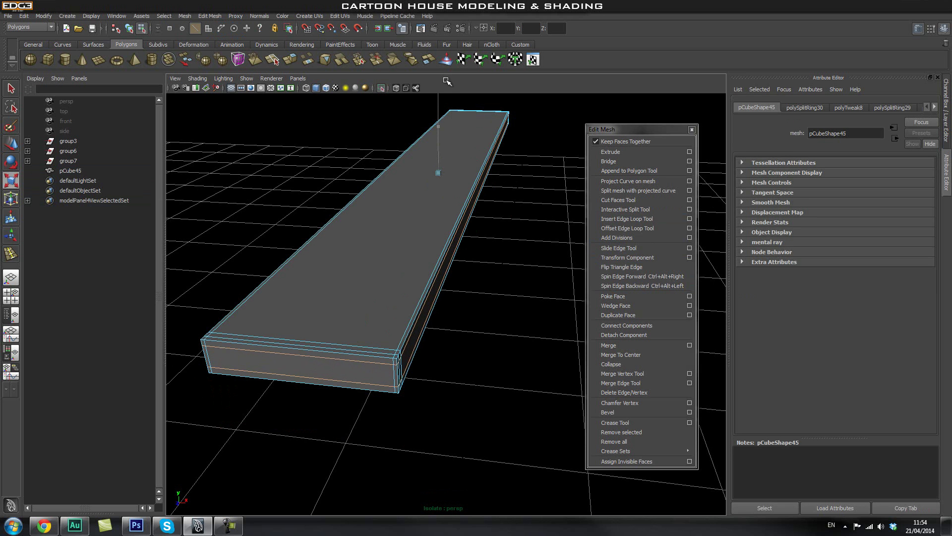
pyautogui.press('q')
pyautogui.moveTo(386, 259); pyautogui.dragTo(398, 246, button='right')
pyautogui.click(399, 246)
pyautogui.click(488, 320)
pyautogui.moveTo(488, 320)
pyautogui.keyDown('alt'); pyautogui.mouseDown()
pyautogui.moveTo(498, 333)
pyautogui.moveTo(491, 314)
pyautogui.mouseUp(); pyautogui.keyUp('alt')
pyautogui.click(381, 88)
# Step: Select the ridge cap beam on the roof and delete it
pyautogui.scroll(-8, 343, 274)
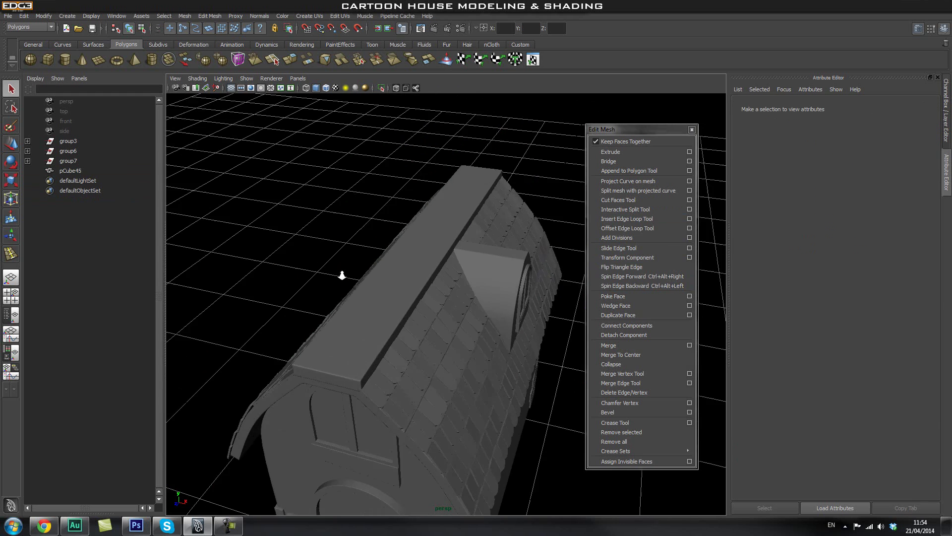
pyautogui.keyDown('alt'); pyautogui.moveTo(495, 268); pyautogui.dragTo(328, 274); pyautogui.keyUp('alt')
pyautogui.scroll(5, 465, 265)
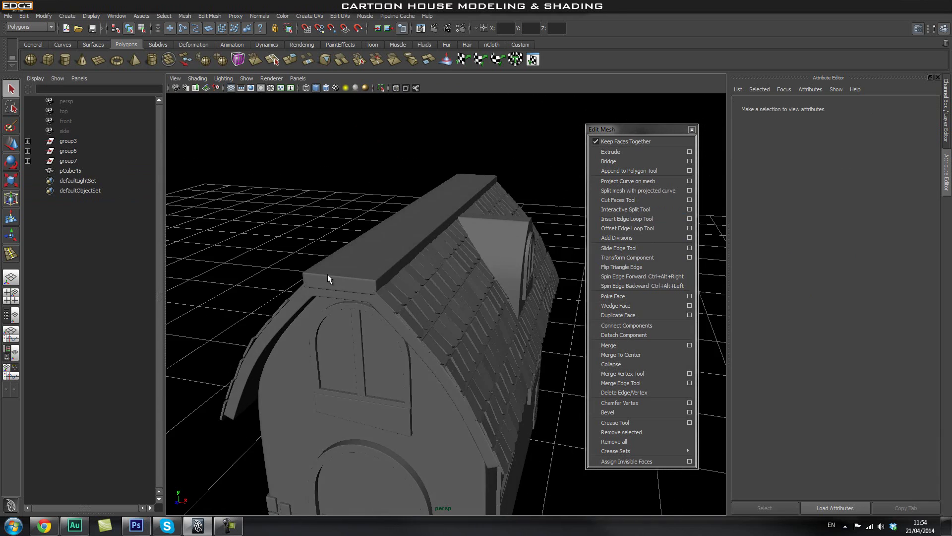
pyautogui.click(327, 274)
pyautogui.scroll(5, 335, 270)
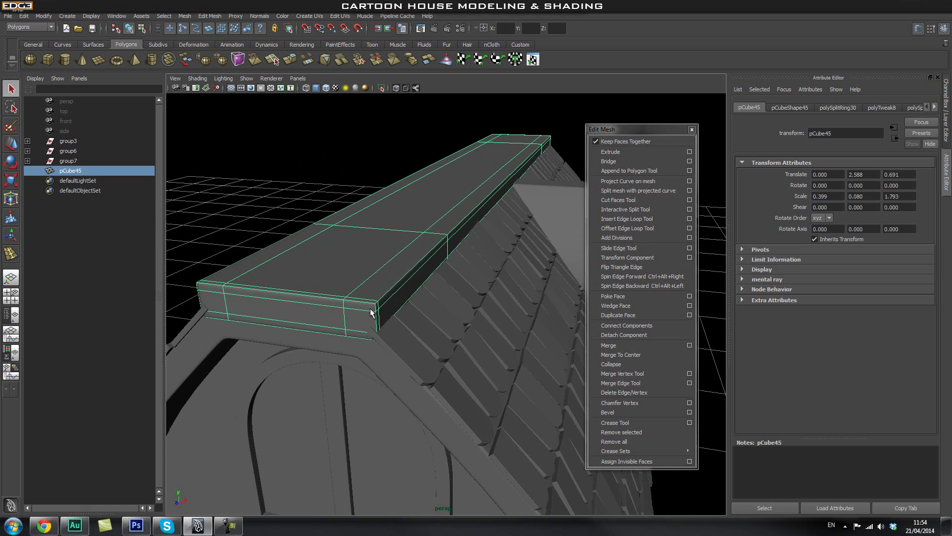
pyautogui.press('Delete')
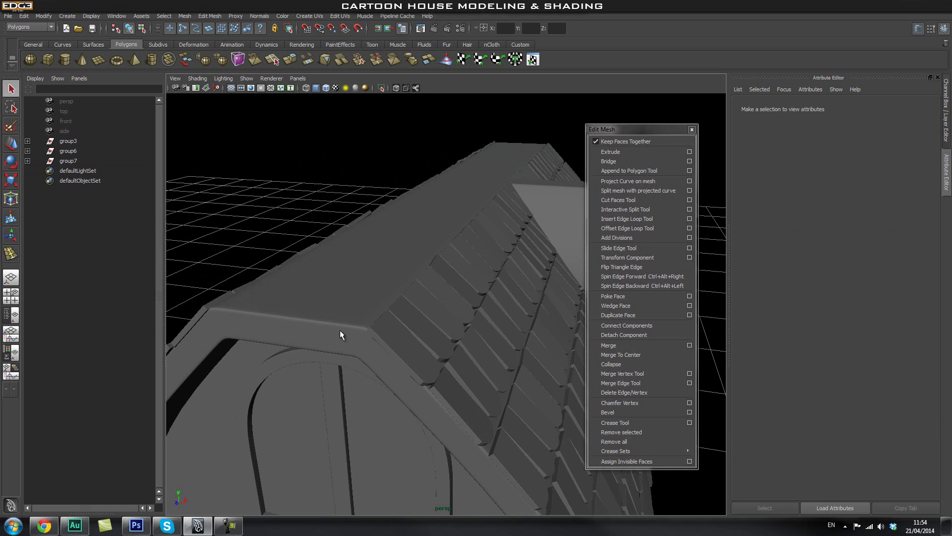
# Step: Orbit around the house to view the bare roof ridge and the house front
pyautogui.click(336, 321)
pyautogui.keyDown('alt'); pyautogui.moveTo(340, 319); pyautogui.dragTo(412, 391); pyautogui.keyUp('alt')
pyautogui.keyDown('alt'); pyautogui.moveTo(484, 260); pyautogui.dragTo(486, 346); pyautogui.keyUp('alt')
pyautogui.click(532, 404)
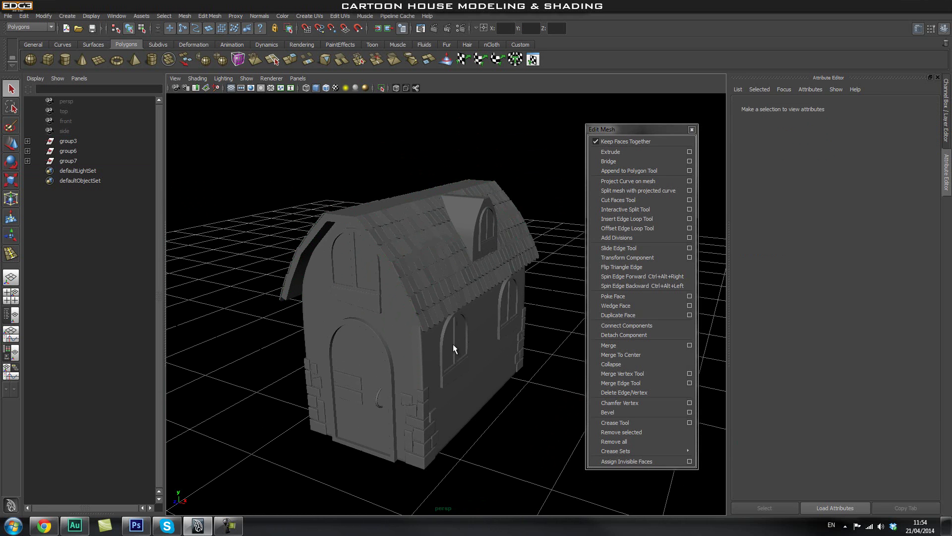
pyautogui.keyDown('alt'); pyautogui.moveTo(462, 351); pyautogui.dragTo(469, 361); pyautogui.keyUp('alt')
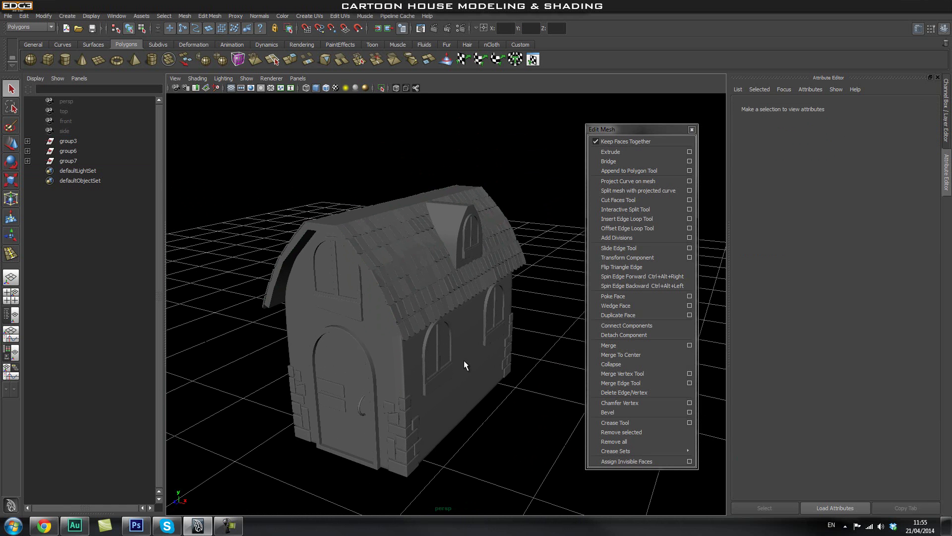
pyautogui.keyDown('alt'); pyautogui.moveTo(461, 369); pyautogui.dragTo(396, 358); pyautogui.keyUp('alt')
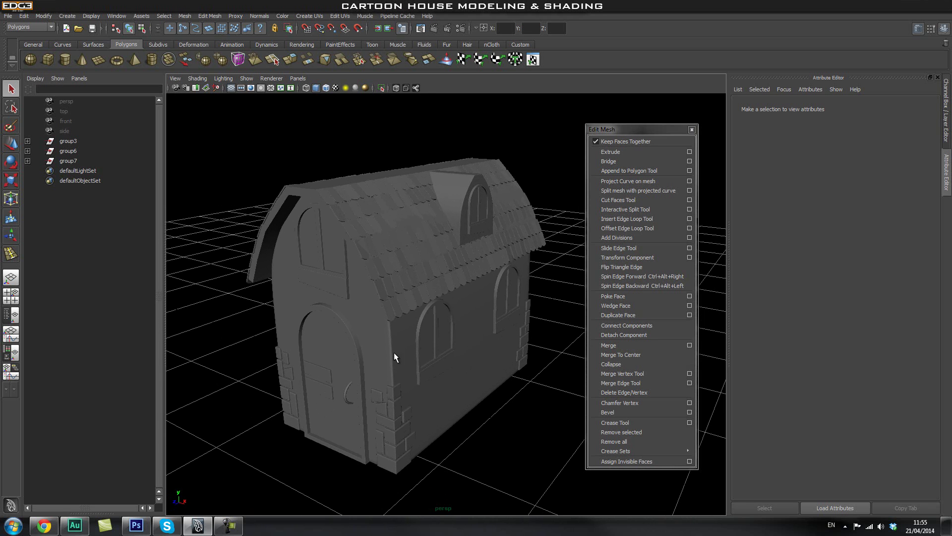